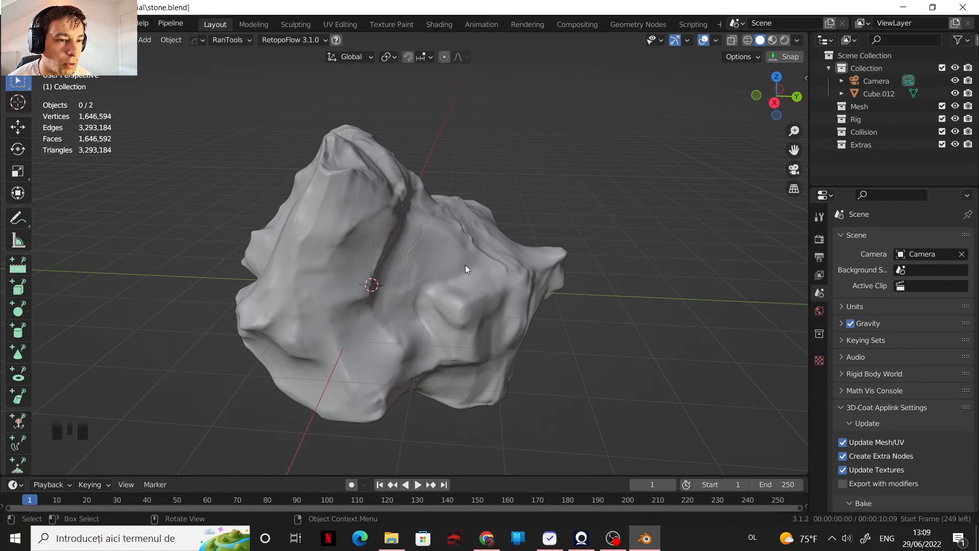
Step: Select the stone mesh and open its modifier settings
left_click(413, 242)
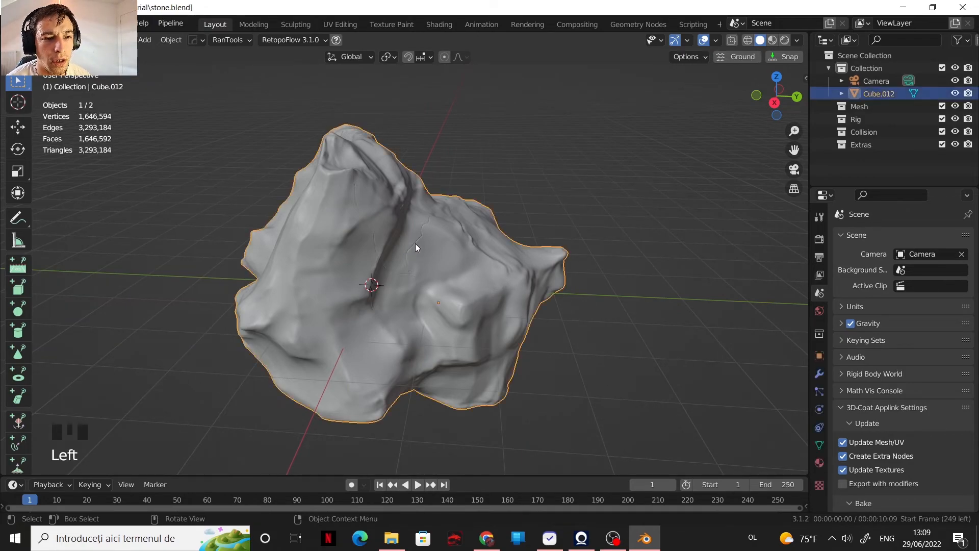
left_click(819, 373)
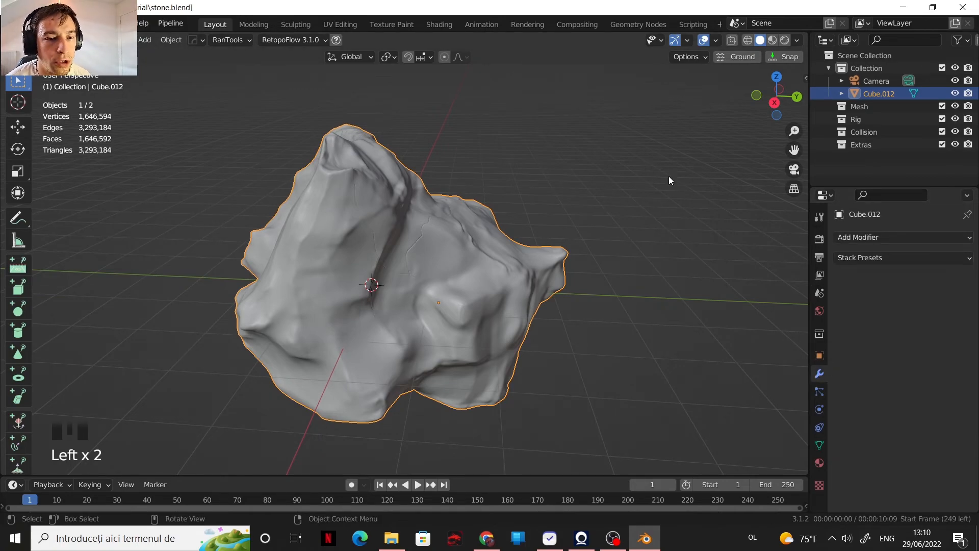
scroll(463, 307, "up", 4)
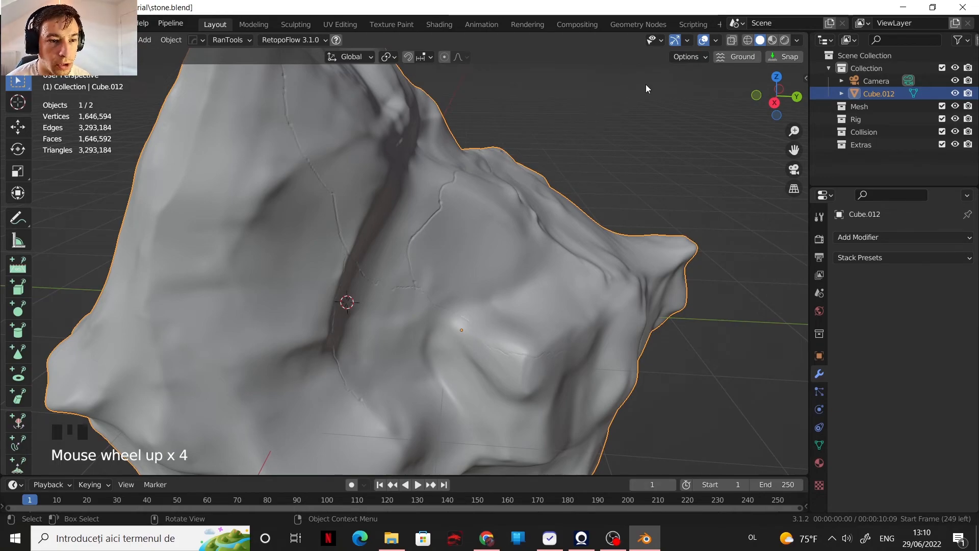
Step: Turn on the wireframe overlay in the viewport and deselect the stone
left_click(715, 40)
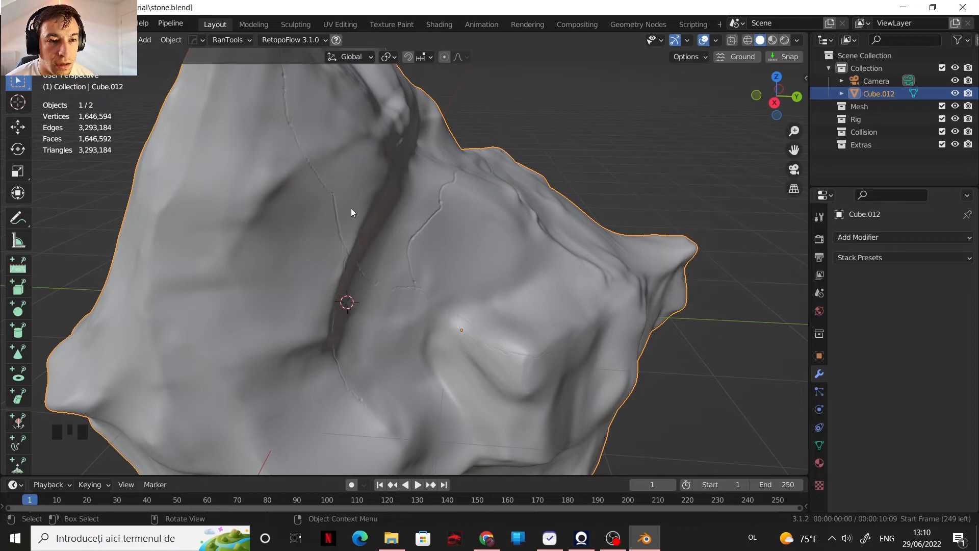
left_click(715, 40)
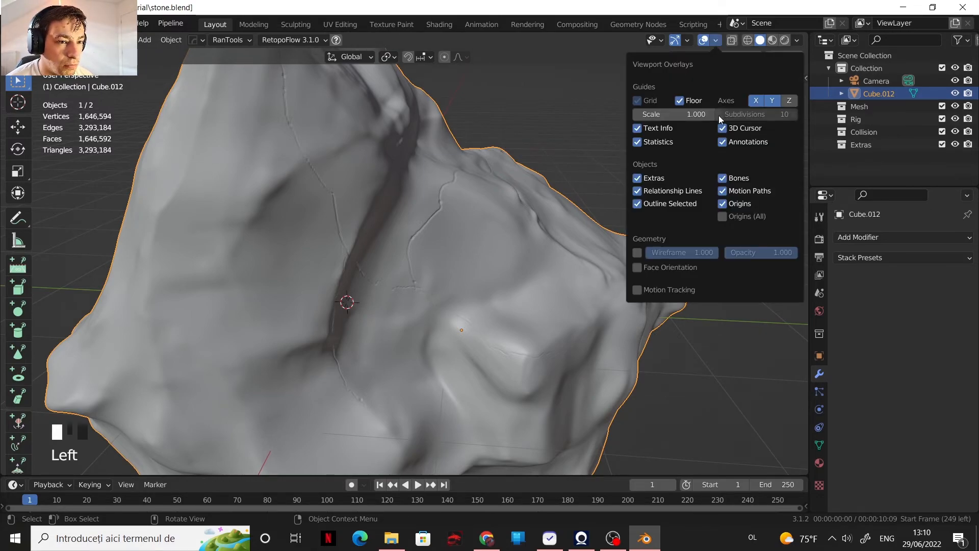
left_click(638, 253)
left_click(589, 96)
Step: Examine the density of the stone's wireframe up close and from a distance
scroll(488, 284, "down", 2)
scroll(486, 285, "up", 3)
middle_click_drag(485, 284, 443, 301)
scroll(431, 267, "up", 2)
scroll(397, 246, "down", 4)
scroll(503, 287, "down", 2)
scroll(454, 295, "up", 4)
scroll(443, 296, "down", 2)
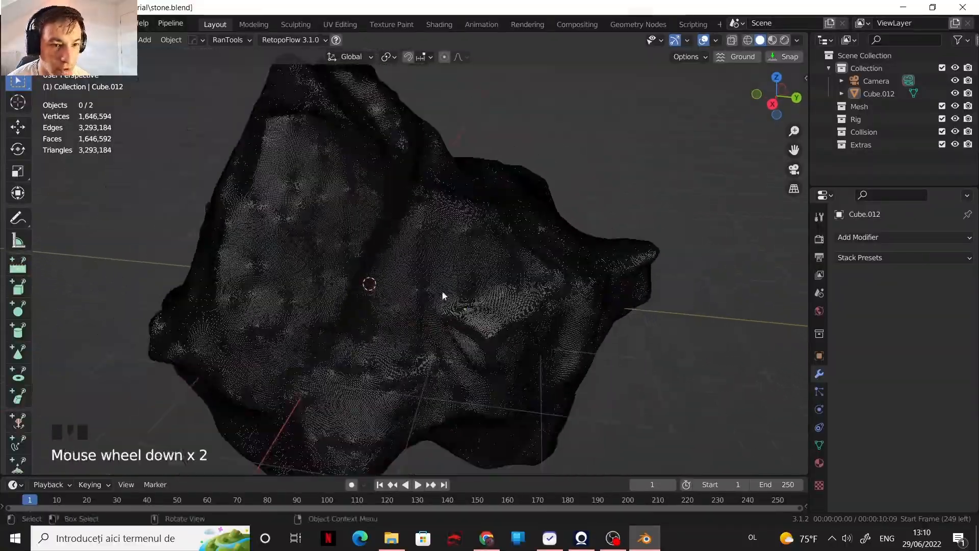
scroll(426, 256, "up", 1)
mouse_move(426, 256)
middle_mouse_down()
mouse_move(487, 258)
mouse_move(487, 249)
mouse_move(411, 245)
middle_mouse_up()
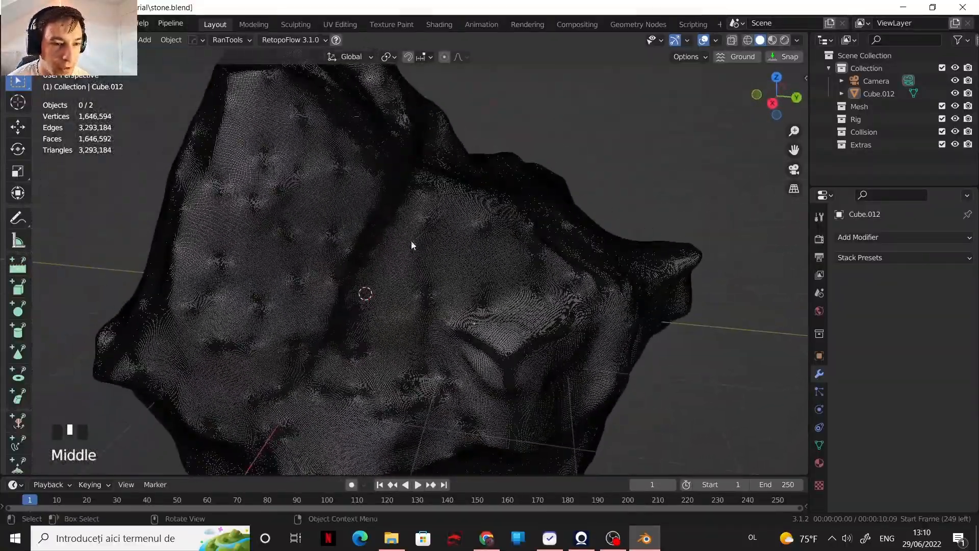
scroll(411, 244, "down", 2)
Step: Turn off the wireframe overlay and check the stone's smooth surface detail
left_click(719, 40)
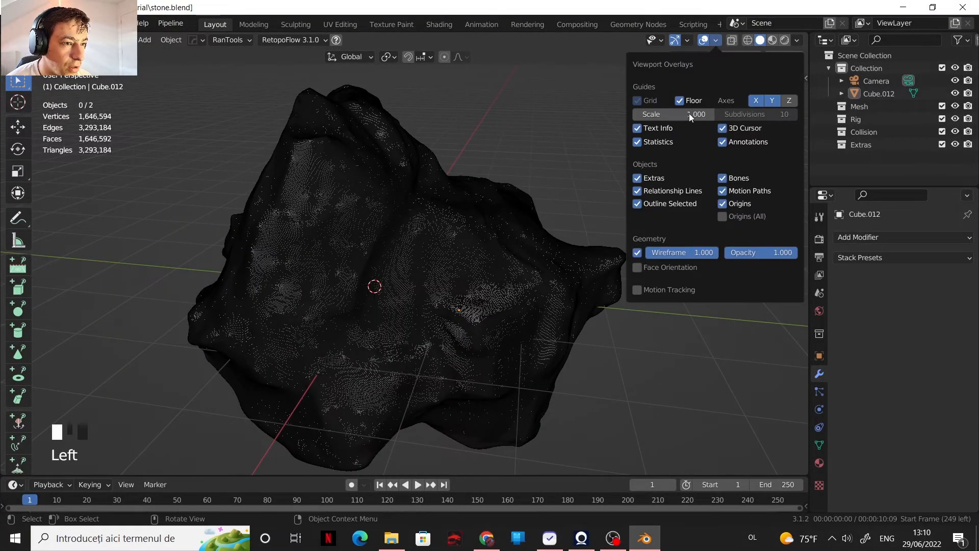
left_click(637, 252)
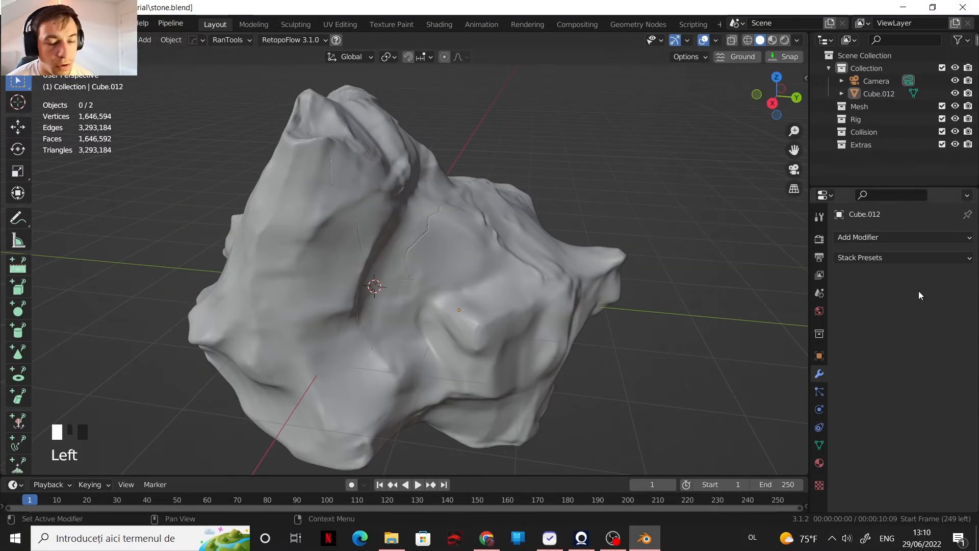
middle_click_drag(375, 279, 405, 251)
scroll(406, 251, "down", 2)
scroll(409, 250, "up", 2)
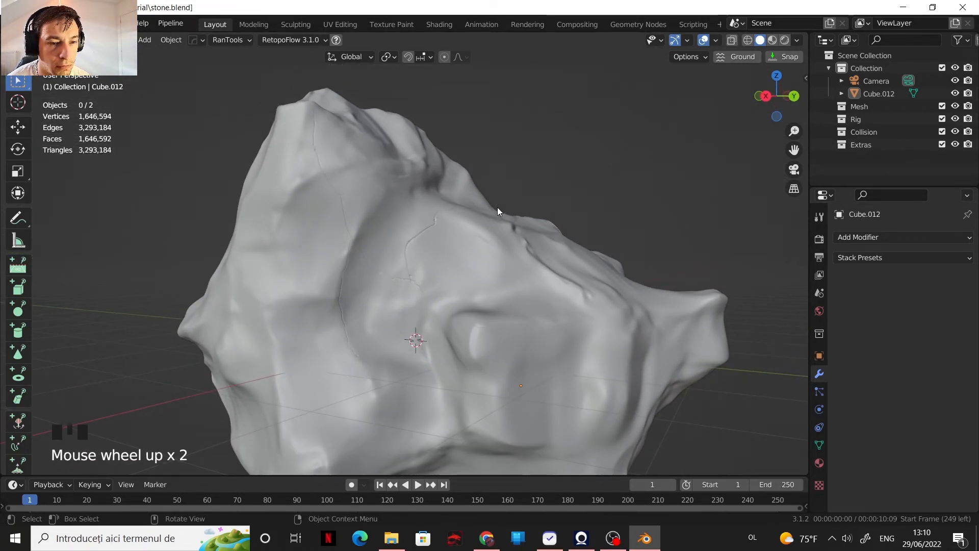
scroll(528, 263, "down", 2)
scroll(511, 263, "up", 3)
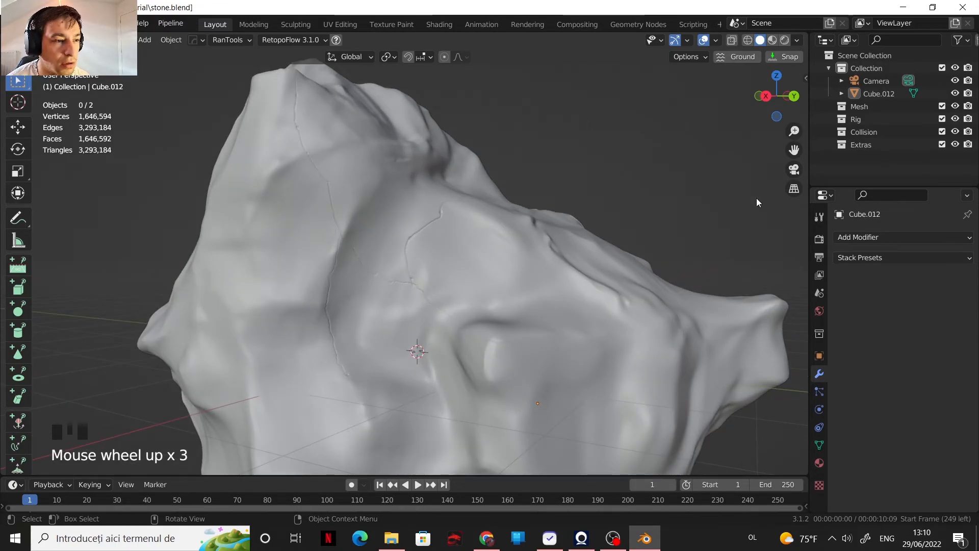
Step: Add a Decimate modifier to the stone in Un-Subdivide mode with 1 iteration
left_click(930, 240)
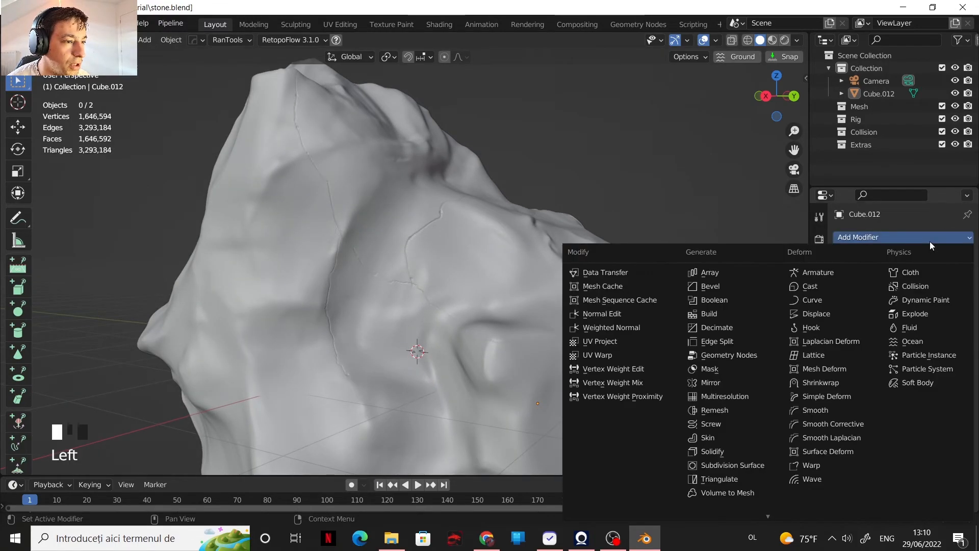
left_click(731, 328)
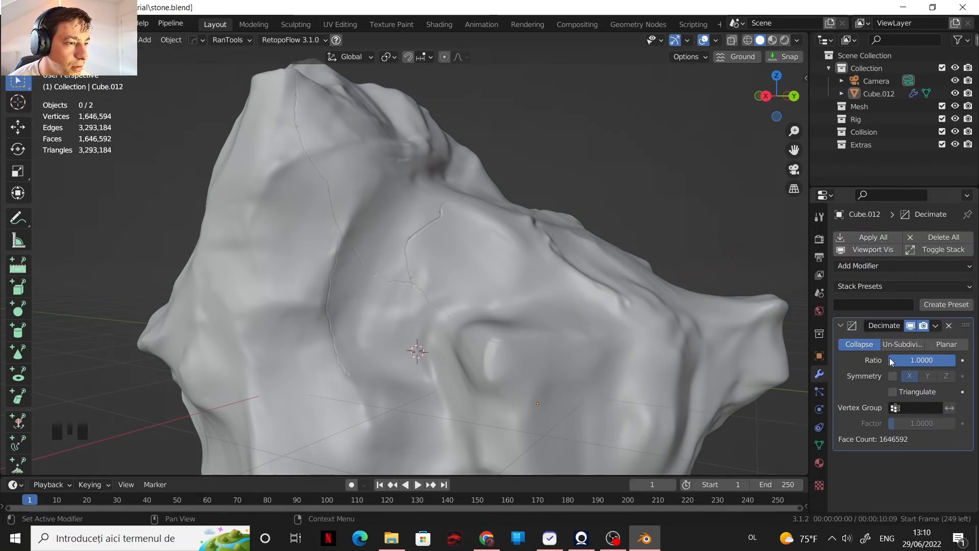
left_click(896, 344)
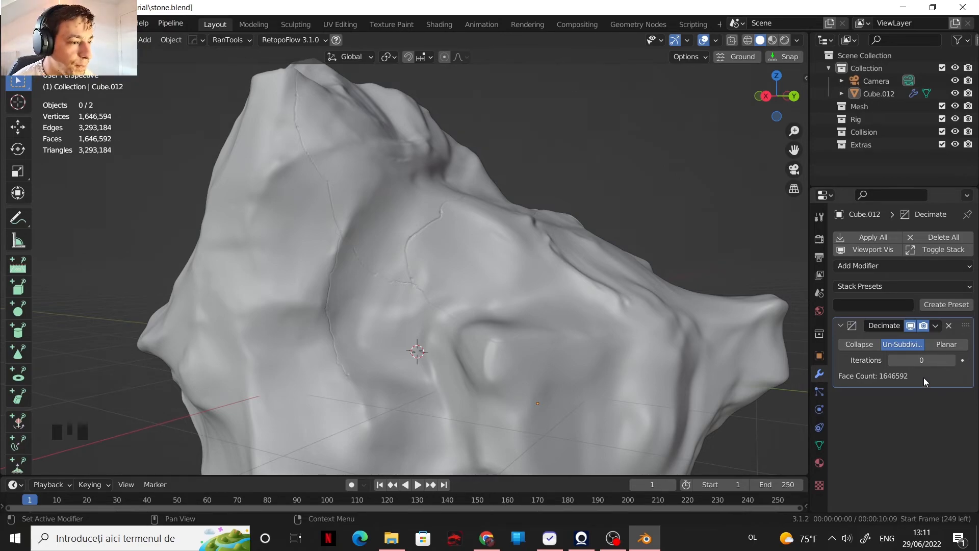
left_click(951, 363)
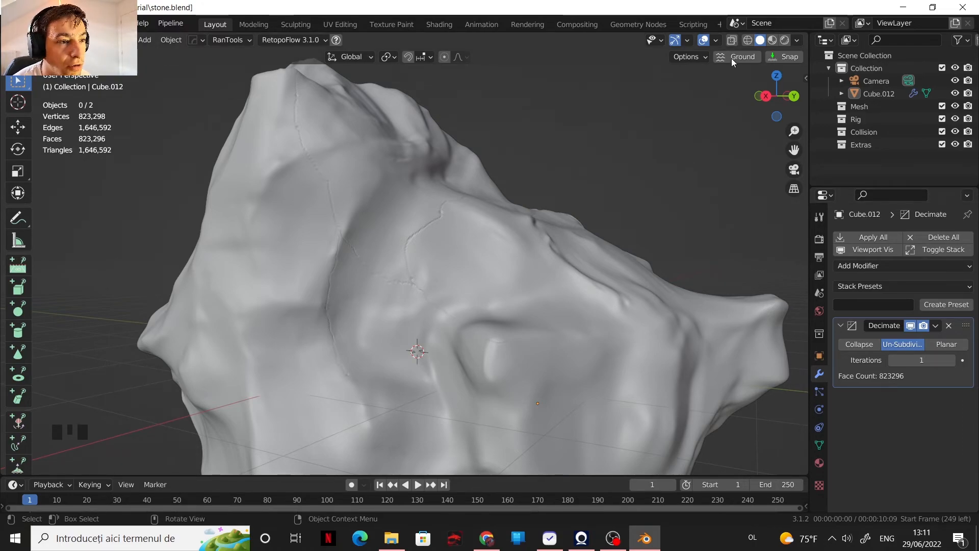
Step: Show the wireframe overlay on the decimated stone and check its mesh up close
left_click(717, 41)
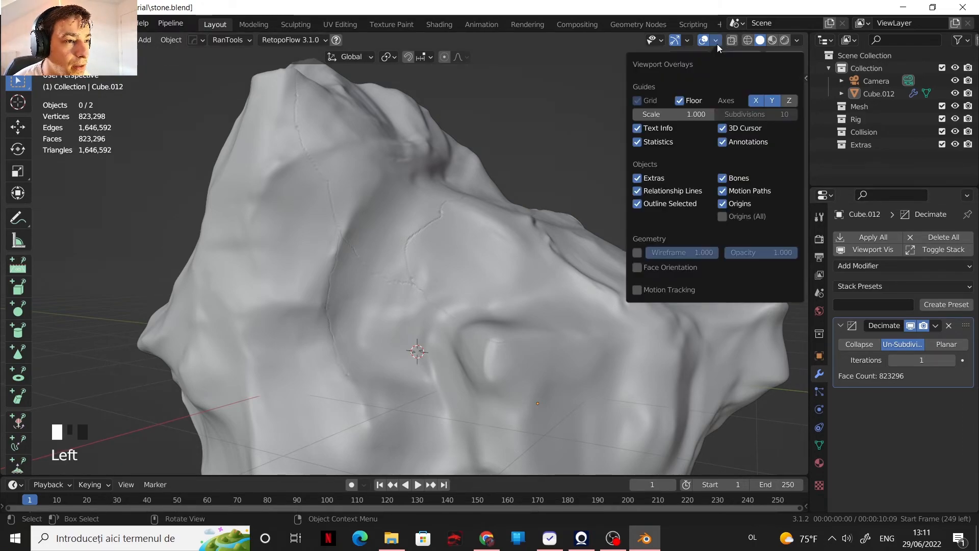
left_click(636, 253)
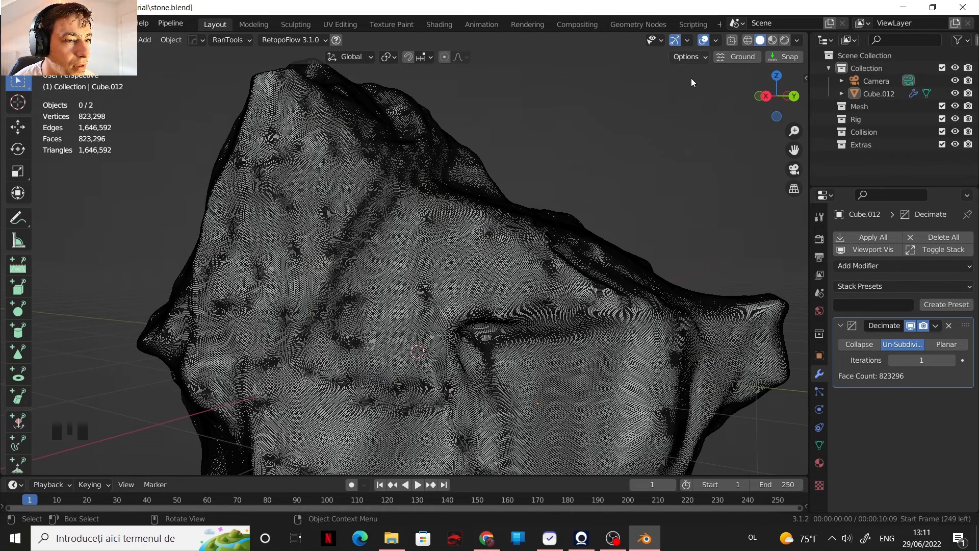
scroll(438, 290, "down", 3)
middle_click_drag(436, 284, 449, 299)
scroll(443, 293, "up", 5)
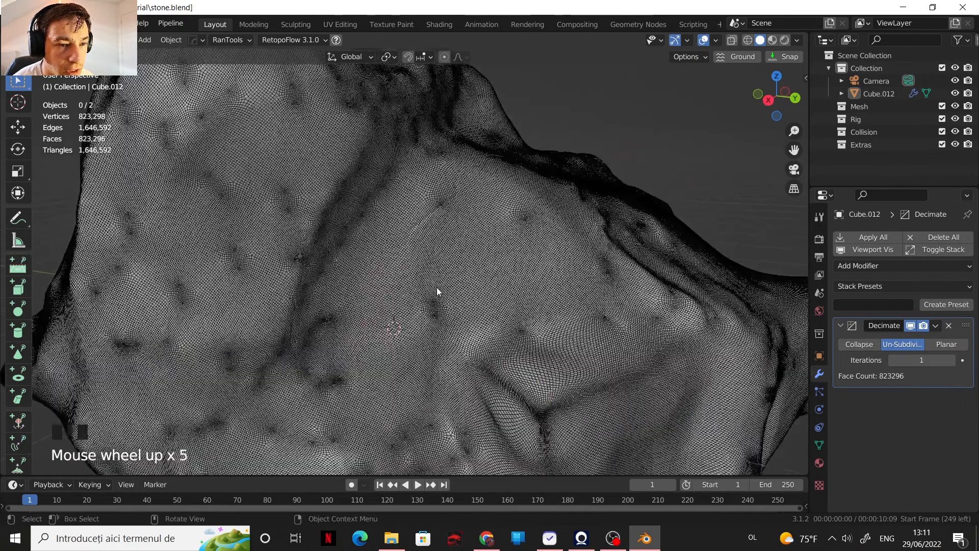
Step: Set the Decimate modifier's Un-Subdivide iterations to 10
left_click(920, 360)
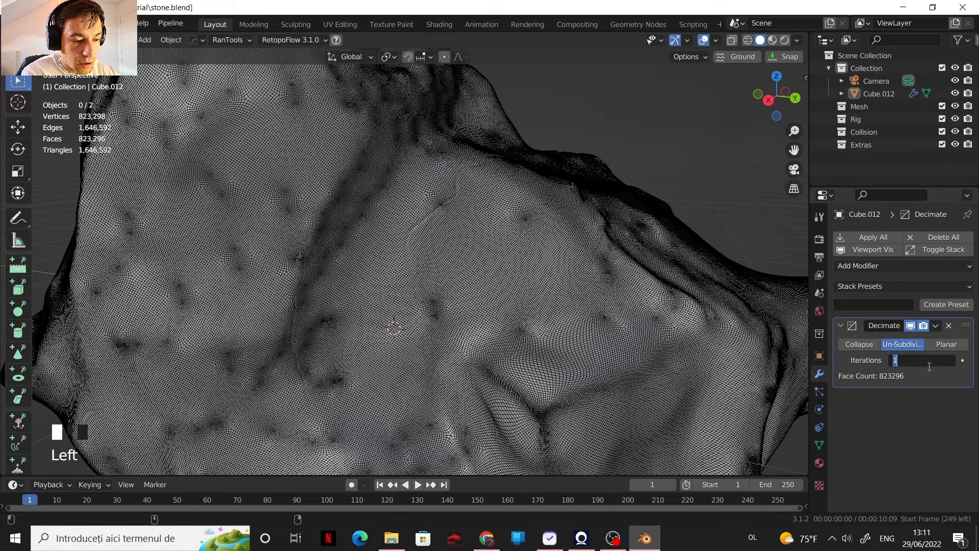
type("10")
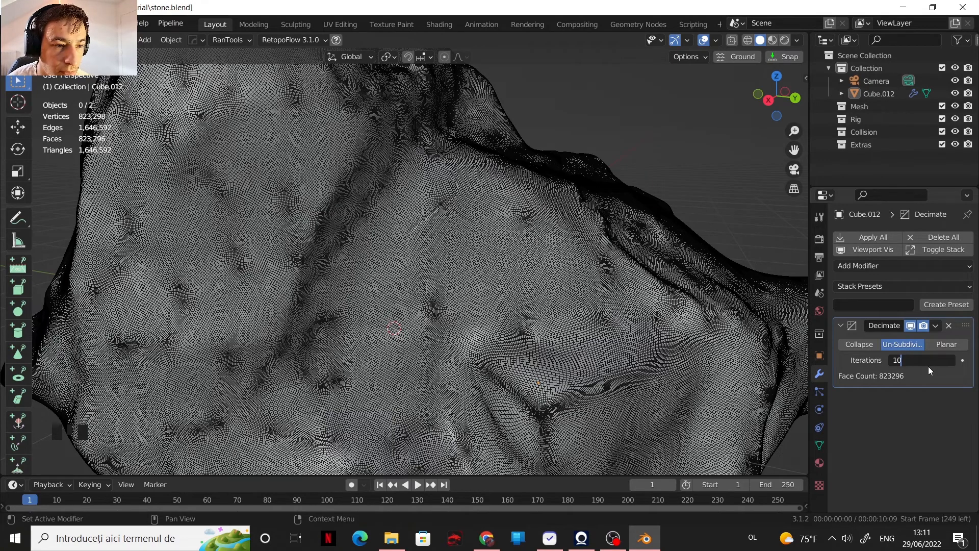
key("Return")
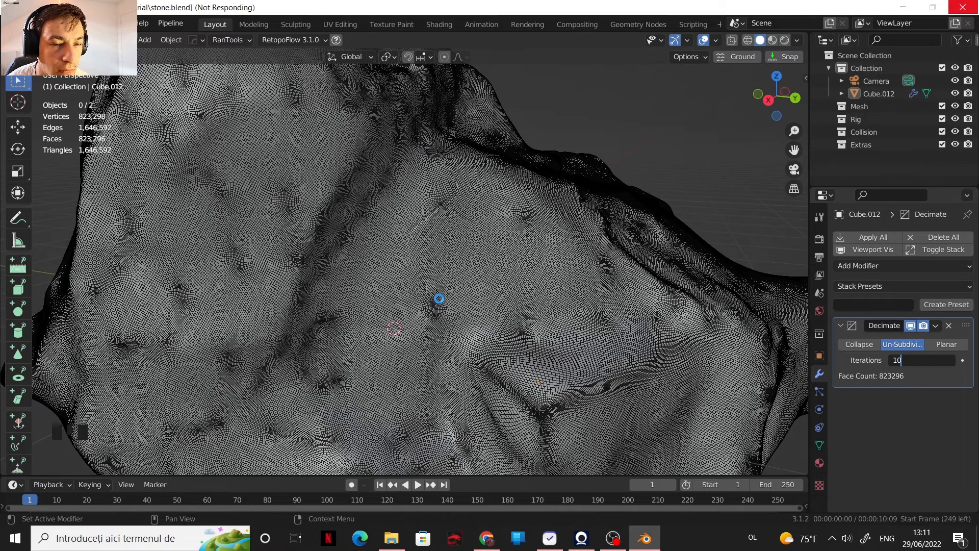
scroll(445, 290, "down", 4)
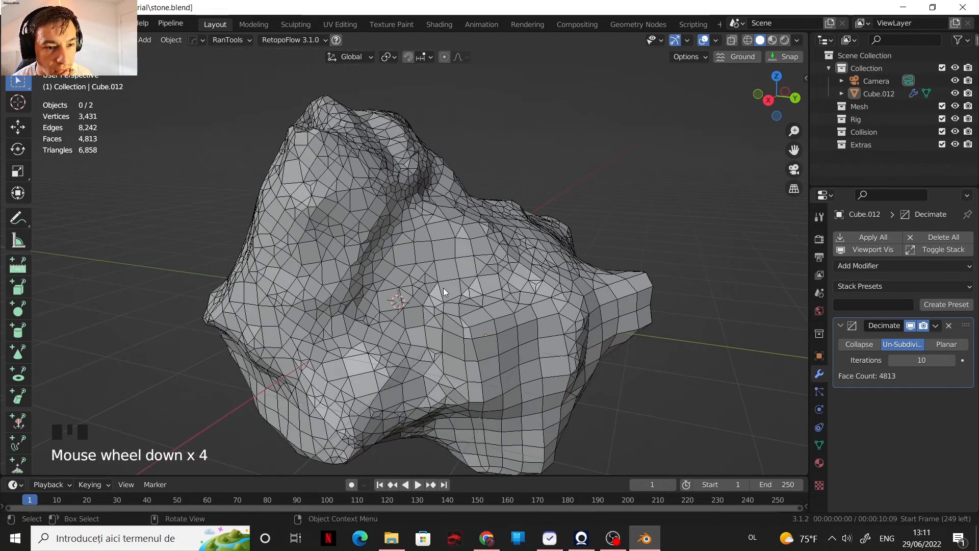
Step: Examine the reduced topology around the stone's crease and ridges from different angles
scroll(440, 287, "up", 1)
scroll(439, 289, "up", 1)
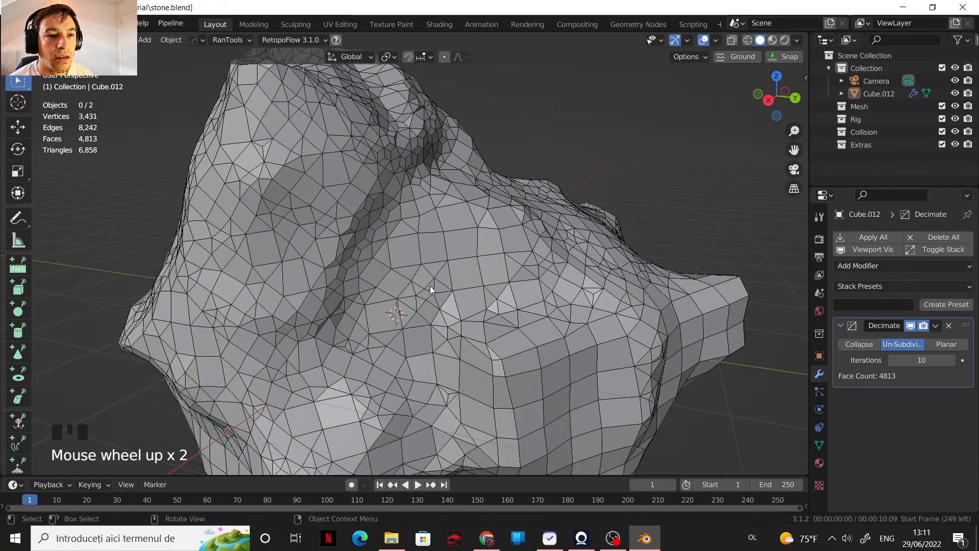
scroll(372, 253, "up", 1)
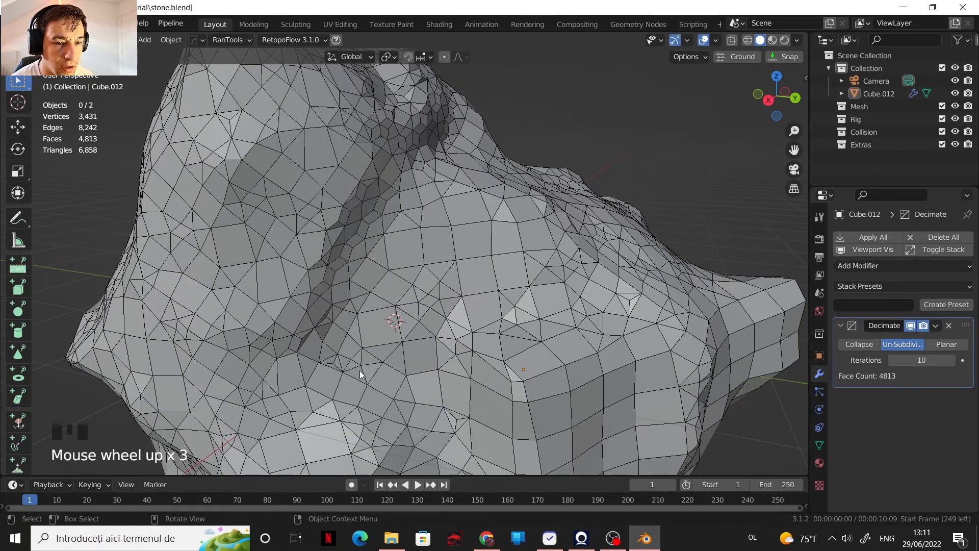
scroll(355, 237, "down", 2)
middle_click_drag(441, 196, 409, 225)
scroll(410, 225, "up", 1)
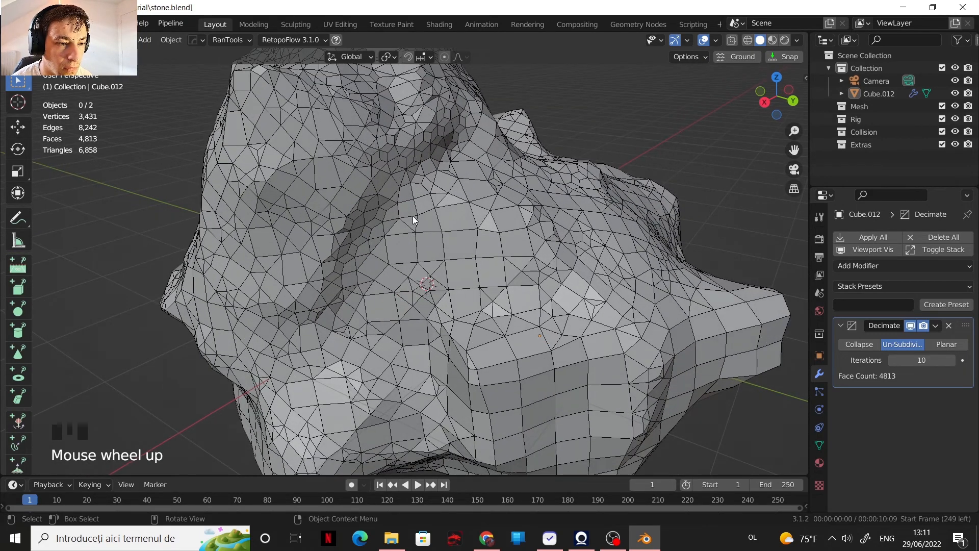
scroll(413, 220, "down", 1)
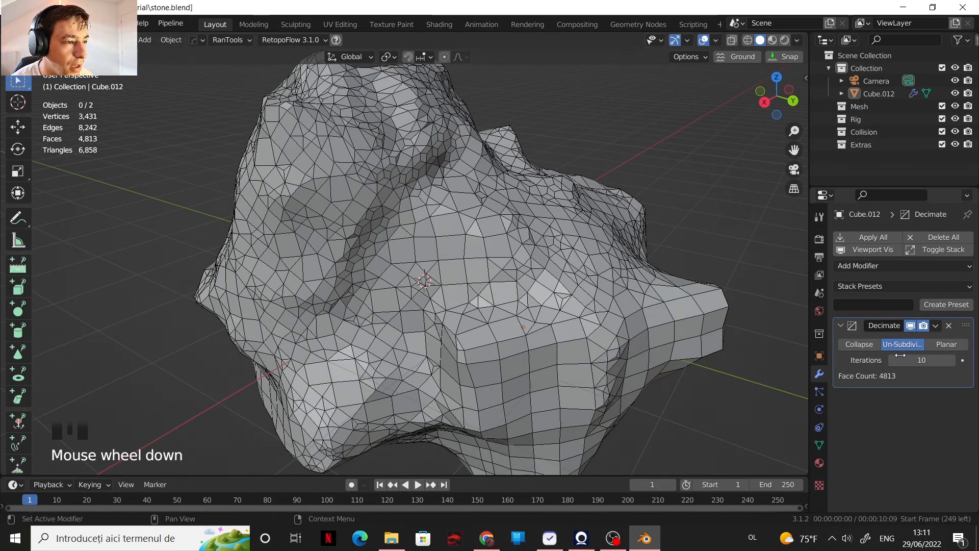
Step: Set the Un-Subdivide iterations to 13, then raise them one at a time to 15
left_click(915, 362)
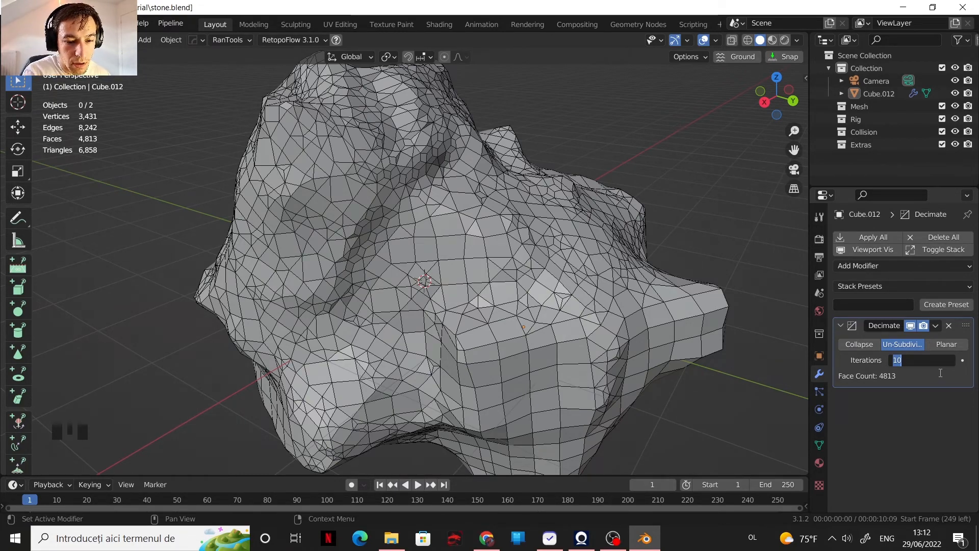
type("13")
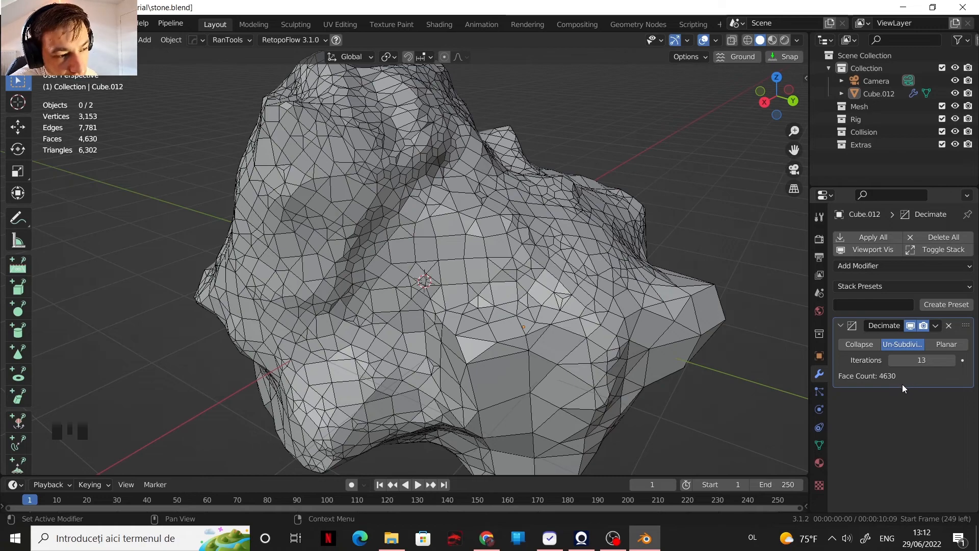
left_click(951, 362)
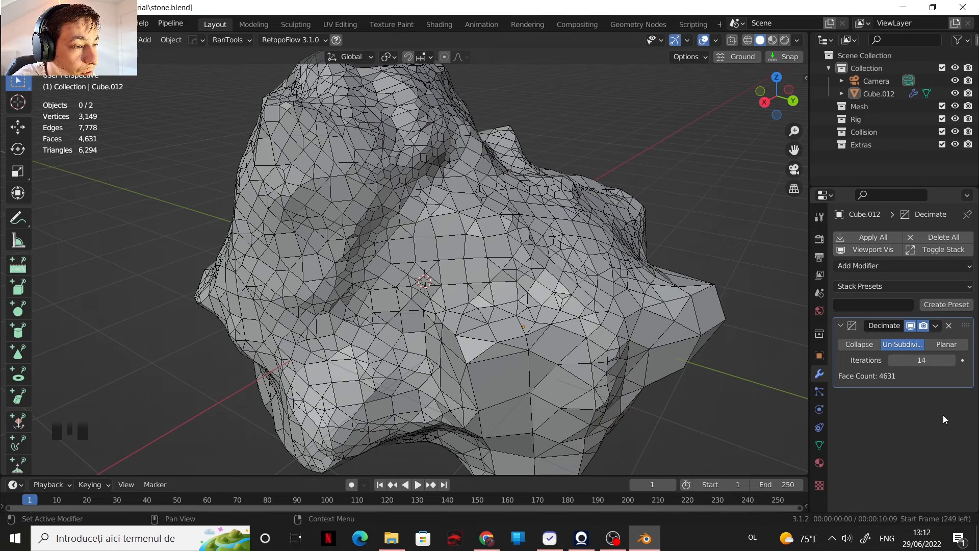
left_click(951, 361)
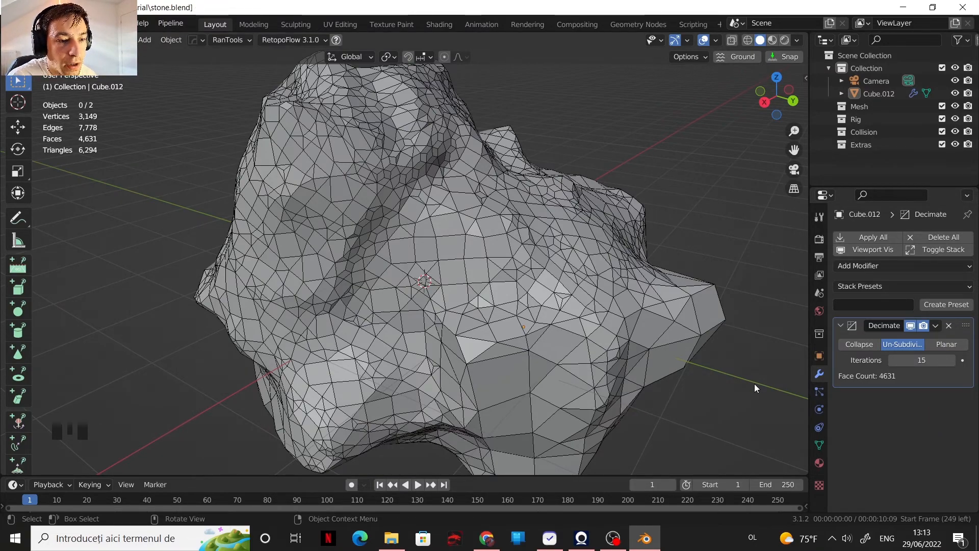
Step: Examine the low-poly stone's overall shape and face layout from several distances and angles
scroll(535, 332, "down", 2)
scroll(505, 262, "up", 2)
scroll(520, 261, "down", 2)
middle_click_drag(508, 270, 478, 292)
scroll(528, 240, "down", 3)
scroll(474, 305, "up", 2)
scroll(452, 279, "up", 1)
scroll(453, 278, "down", 2)
scroll(481, 290, "up", 1)
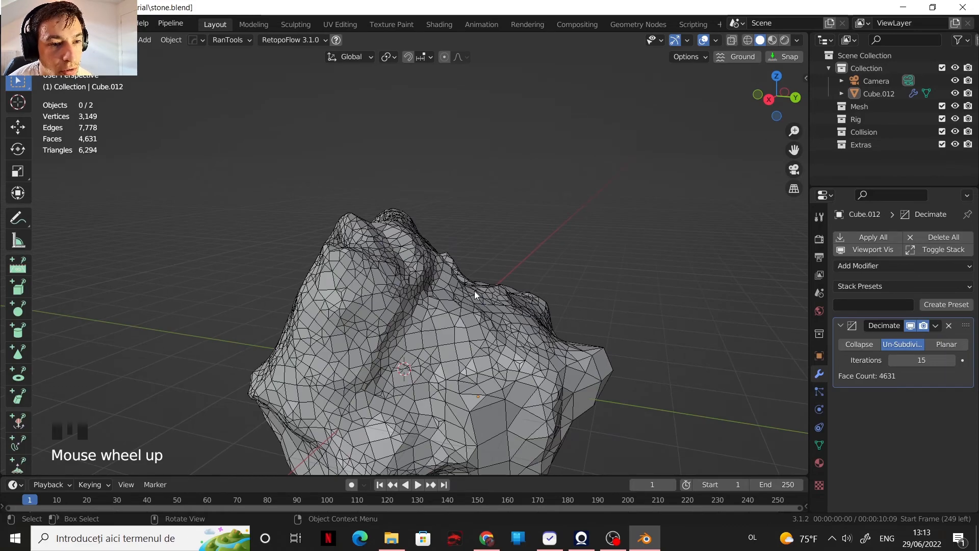
scroll(474, 292, "down", 1)
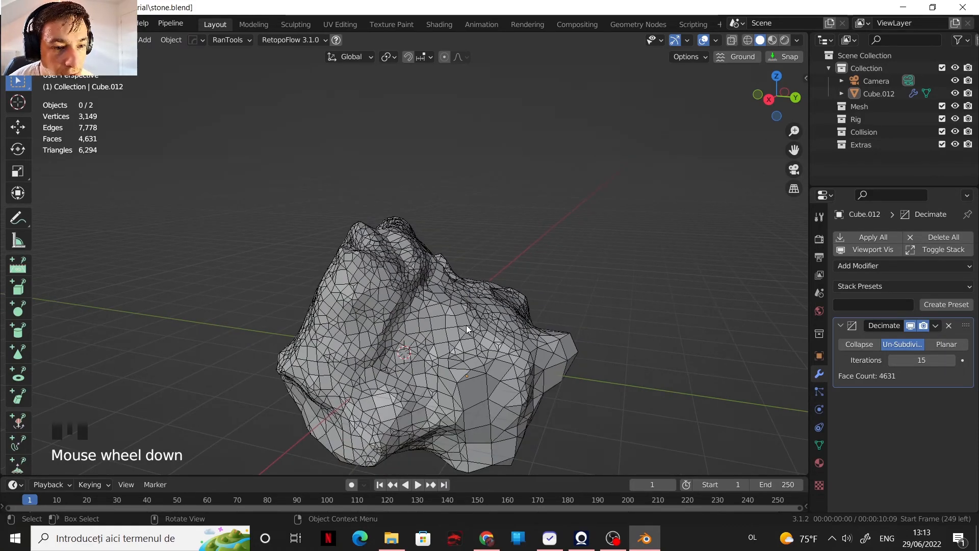
scroll(491, 365, "up", 1)
middle_click_drag(451, 317, 426, 351)
scroll(460, 317, "down", 2)
scroll(416, 306, "up", 3)
scroll(426, 351, "down", 2)
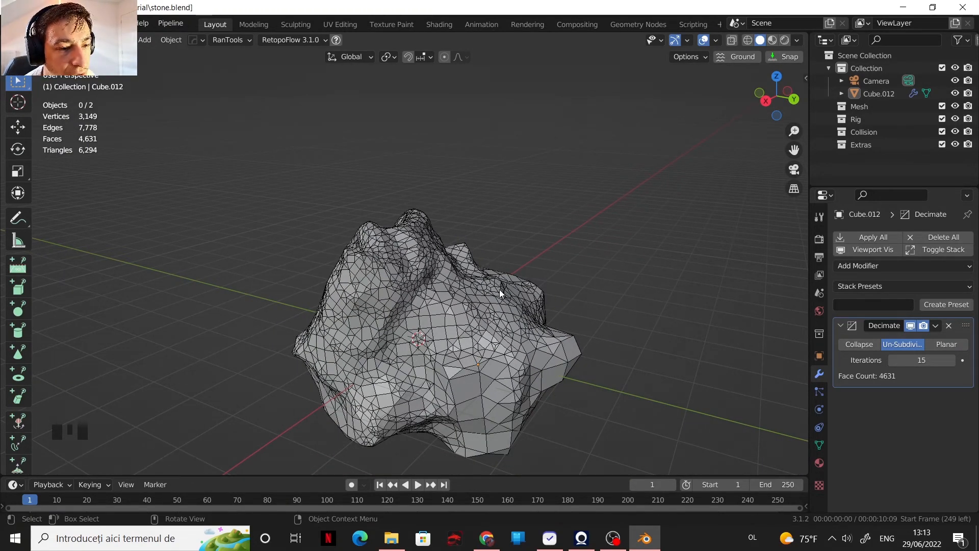
scroll(482, 322, "up", 2)
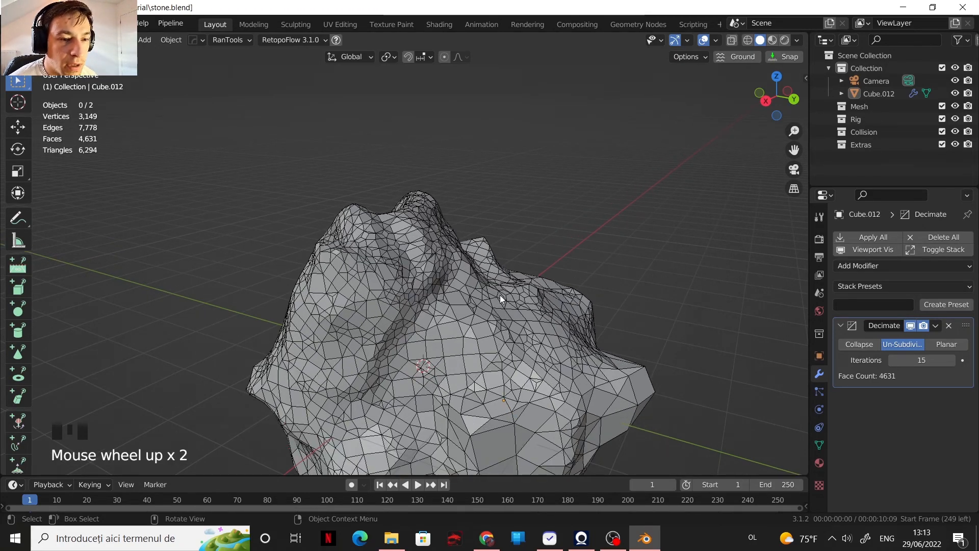
scroll(452, 304, "down", 1)
scroll(451, 303, "up", 1)
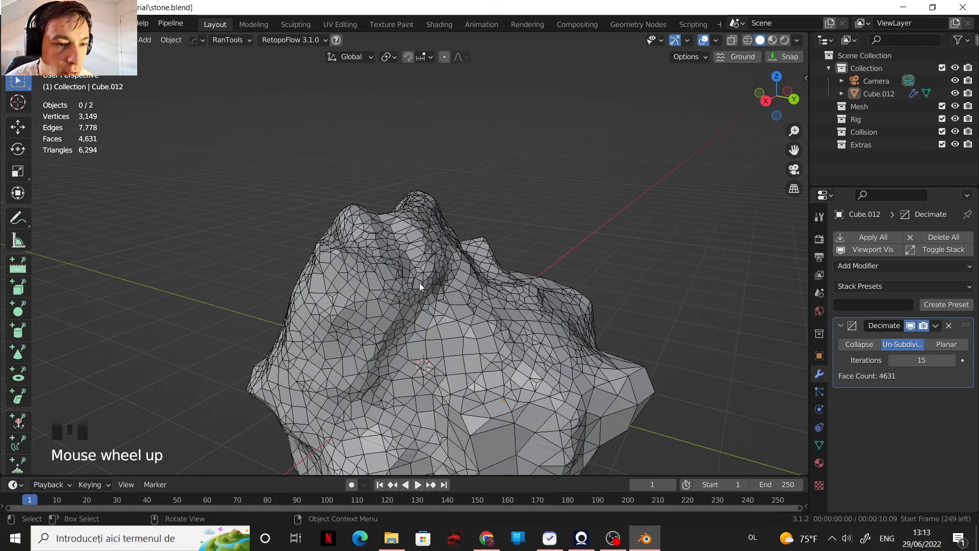
Step: Remove the Decimate modifier from the stone and turn off the wireframe overlay
left_click(950, 327)
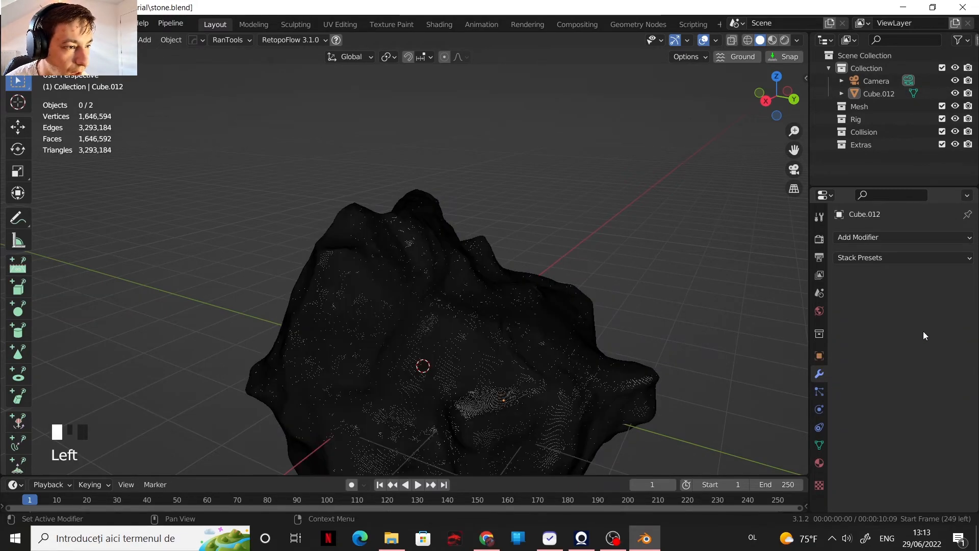
left_click(716, 42)
left_click(636, 252)
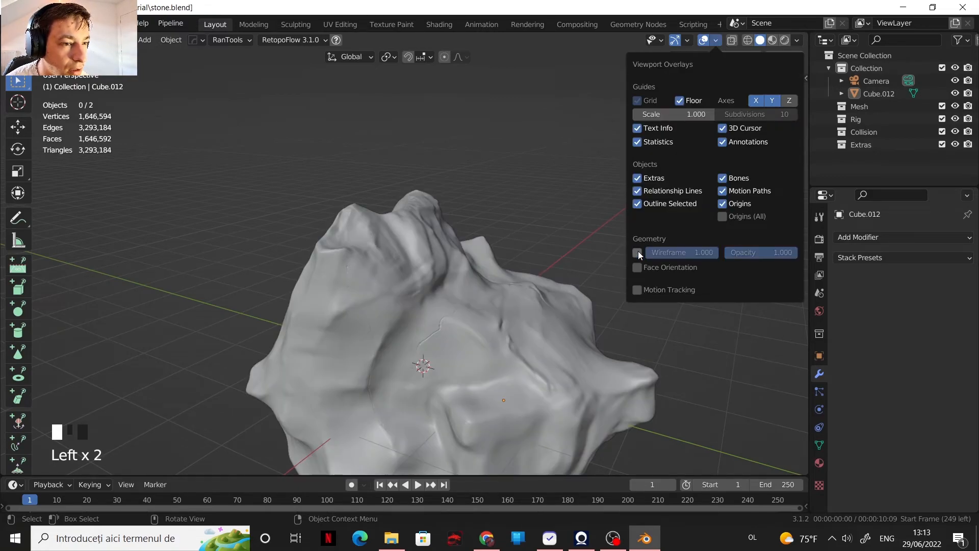
scroll(387, 290, "down", 1)
scroll(436, 332, "up", 1)
scroll(440, 344, "up", 1)
middle_click_drag(437, 348, 489, 244, "shift")
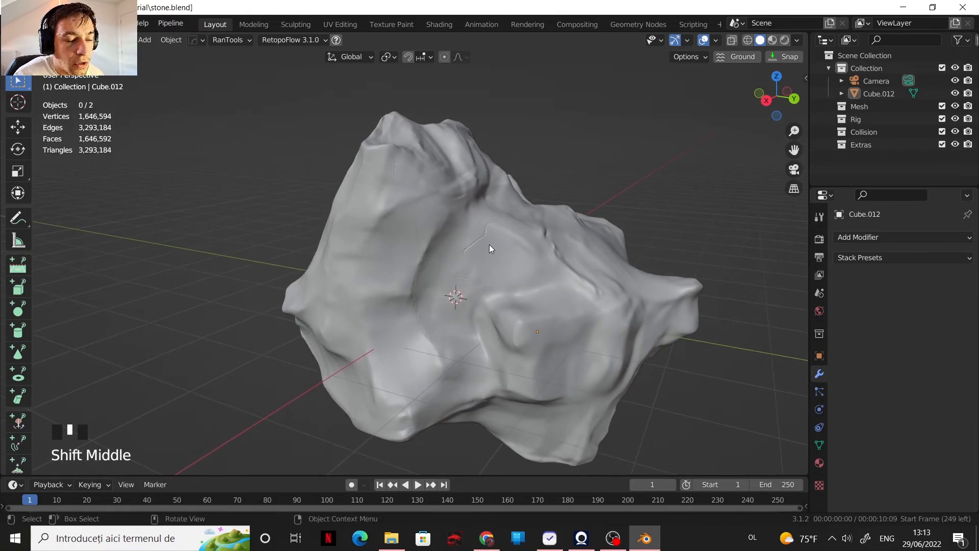
scroll(571, 229, "up", 1)
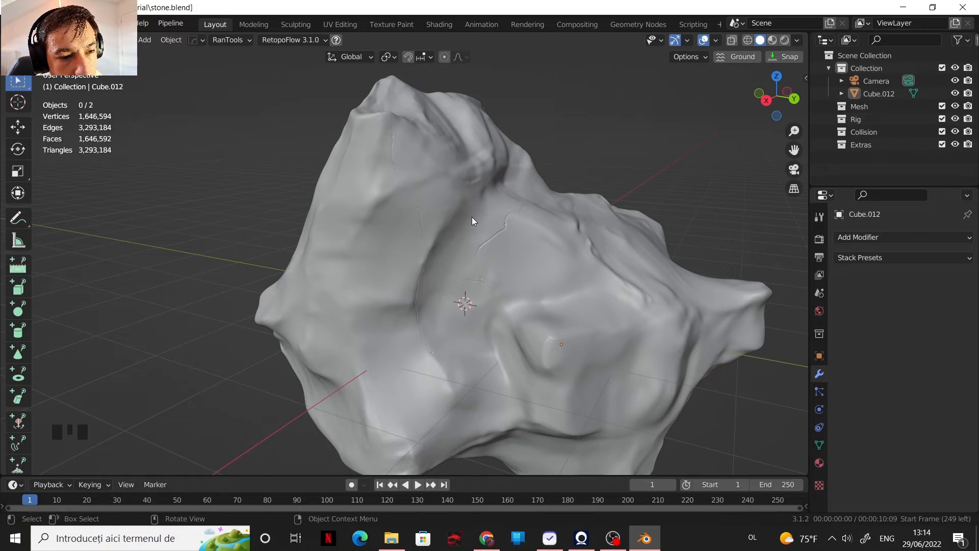
scroll(471, 217, "down", 1)
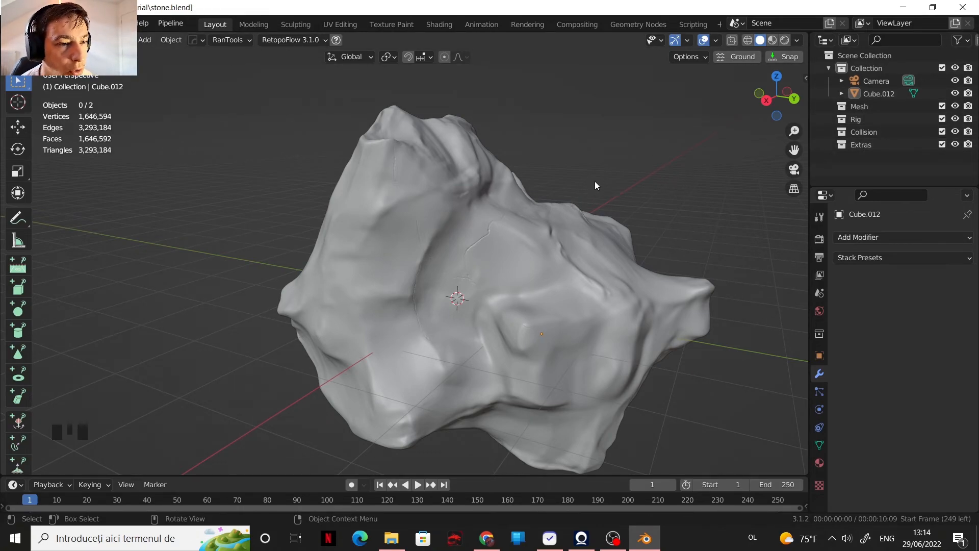
Step: Hide the stone in the viewport and add a mesh plane at the world origin
left_click(956, 94)
middle_click_drag(442, 324, 466, 348)
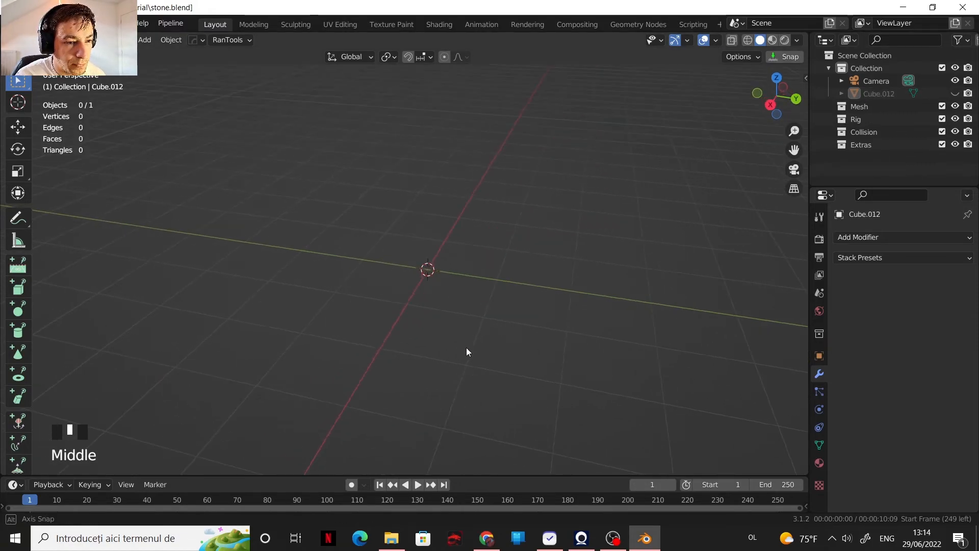
scroll(467, 314, "up", 1, "shift")
key("shift+a")
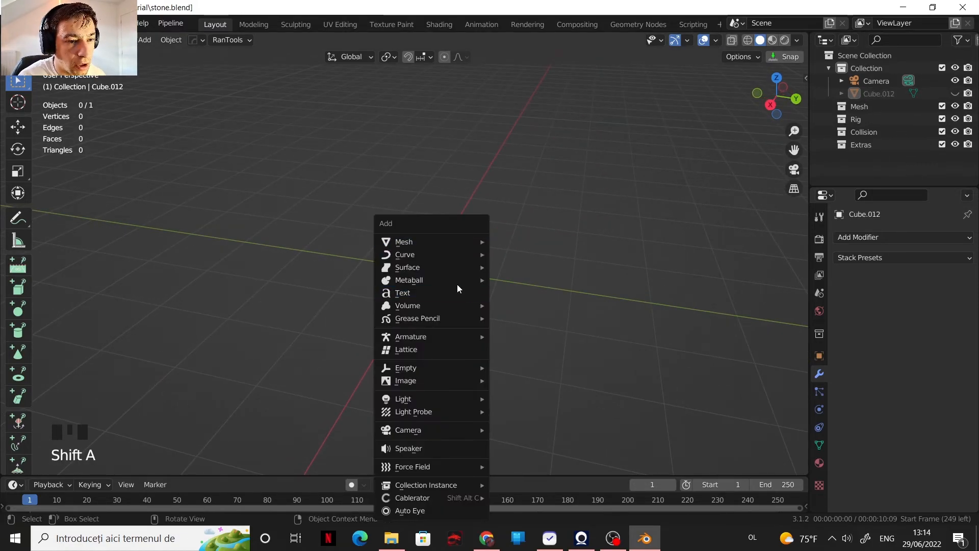
mouse_move(467, 243)
left_click(516, 274)
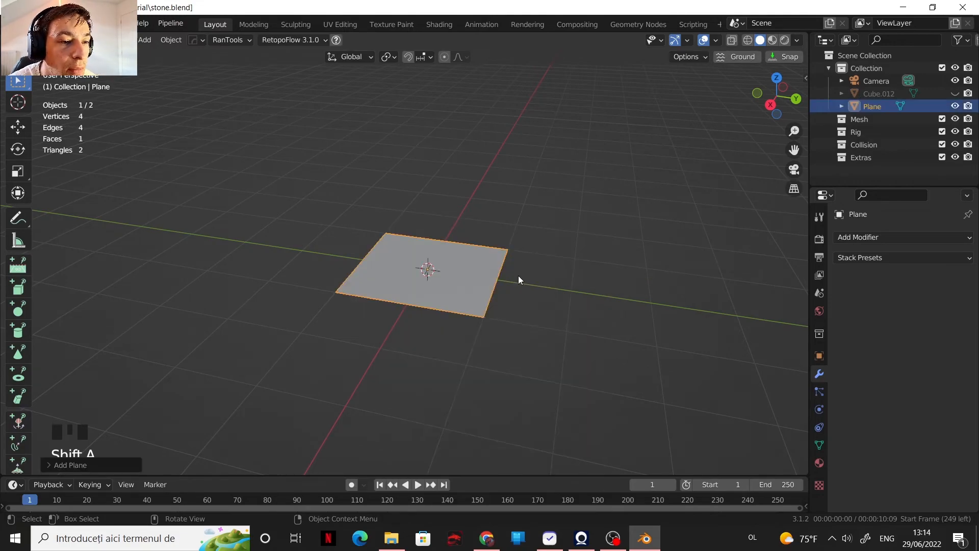
Step: Split the plane into four equal quads with one centred loop cut in each direction
middle_click_drag(402, 295, 474, 364, "shift")
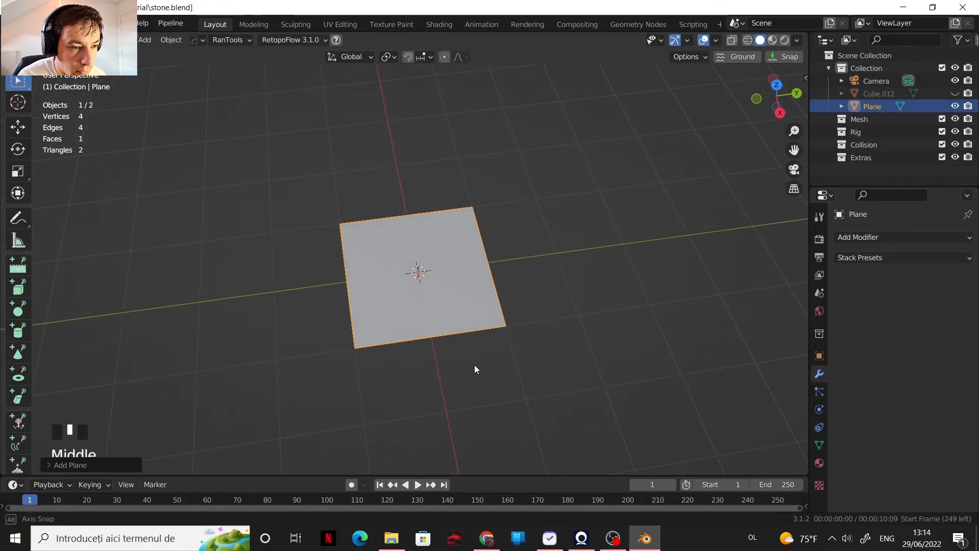
scroll(447, 351, "up", 2)
scroll(446, 351, "up", 1)
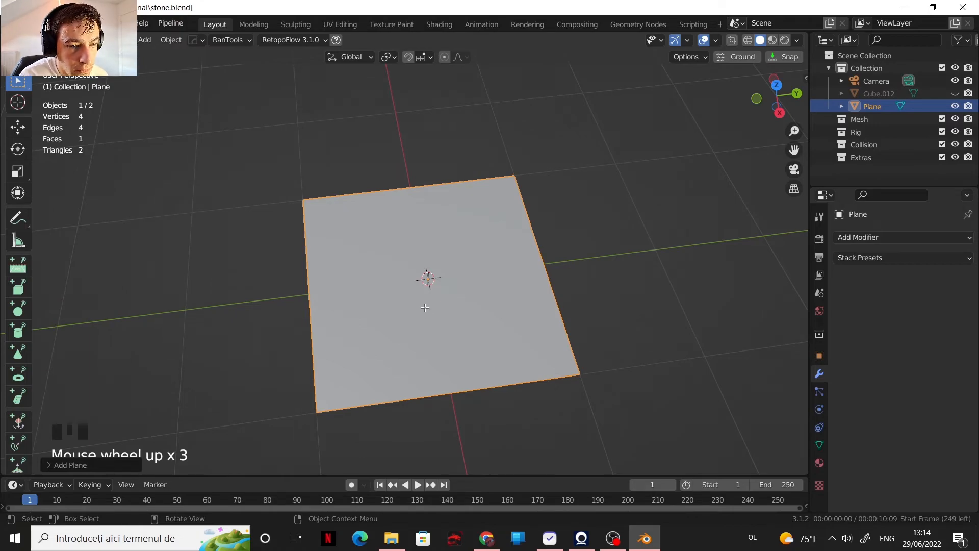
key("Tab")
key("ctrl+r")
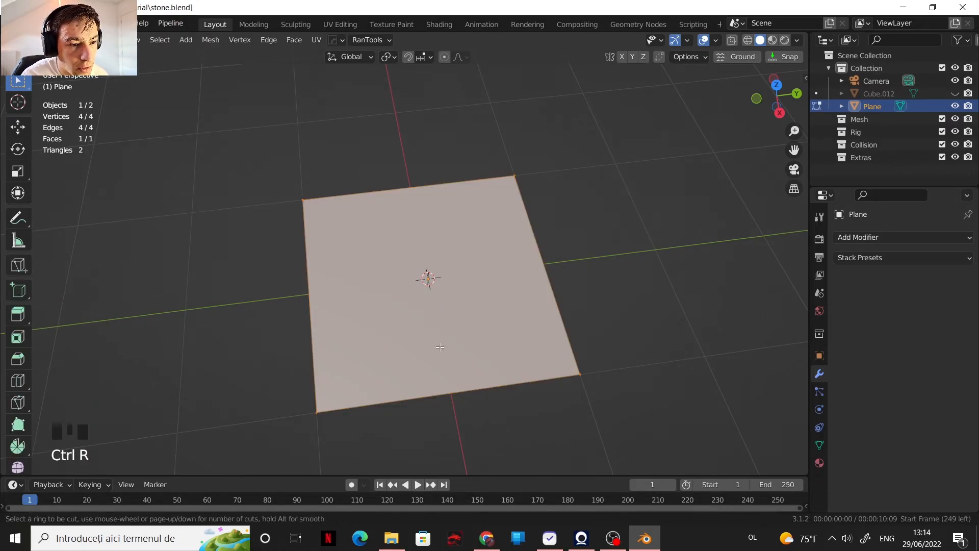
left_click(442, 392)
right_click(485, 330)
key("ctrl+r")
left_click(519, 275)
right_click(513, 297)
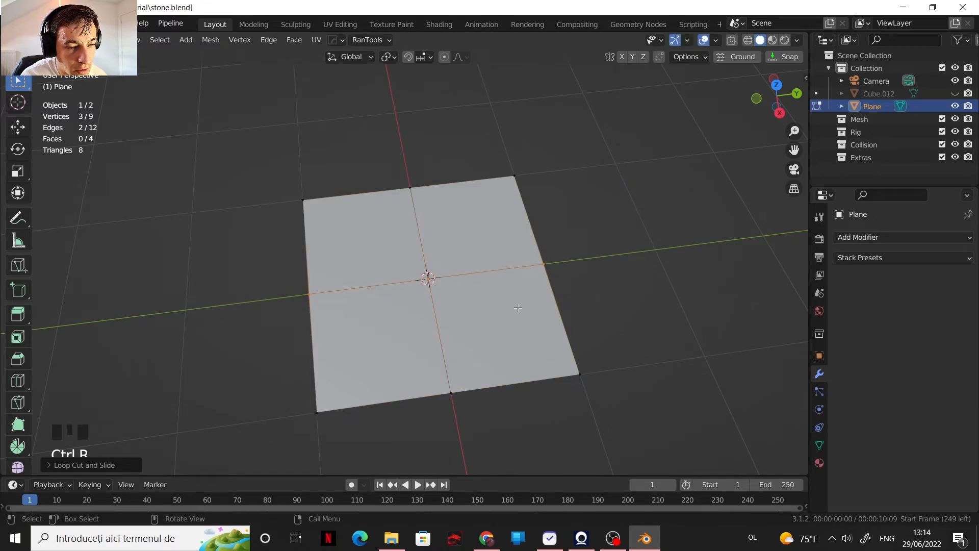
Step: Add one centred loop cut through the plane's positive Y half and another through its negative X half
key("ctrl+r")
left_click(485, 292)
right_click(486, 292)
key("ctrl+r")
left_click(485, 229)
right_click(470, 247)
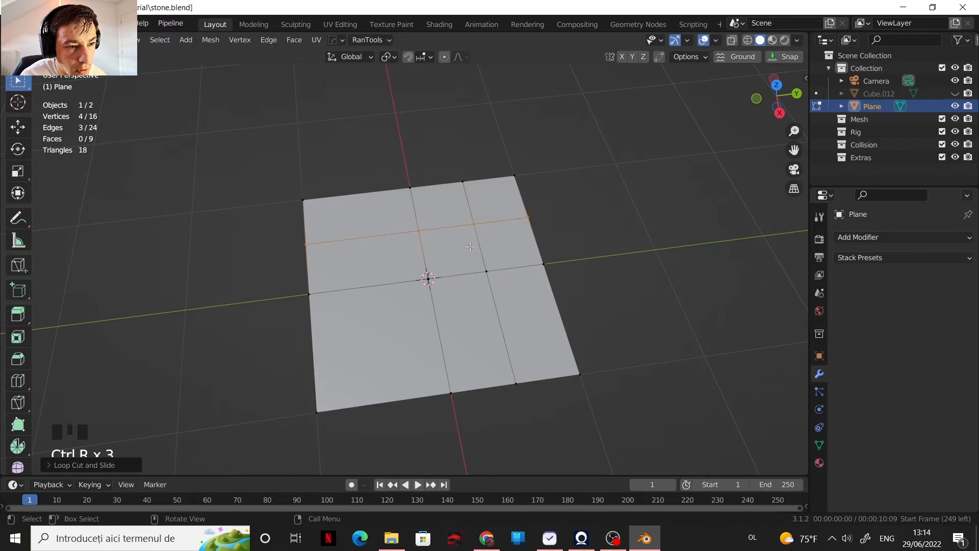
Step: Knife-cut diagonally from the intersection of the two newest loops to the plane's centre vertex
key("ctrl+r")
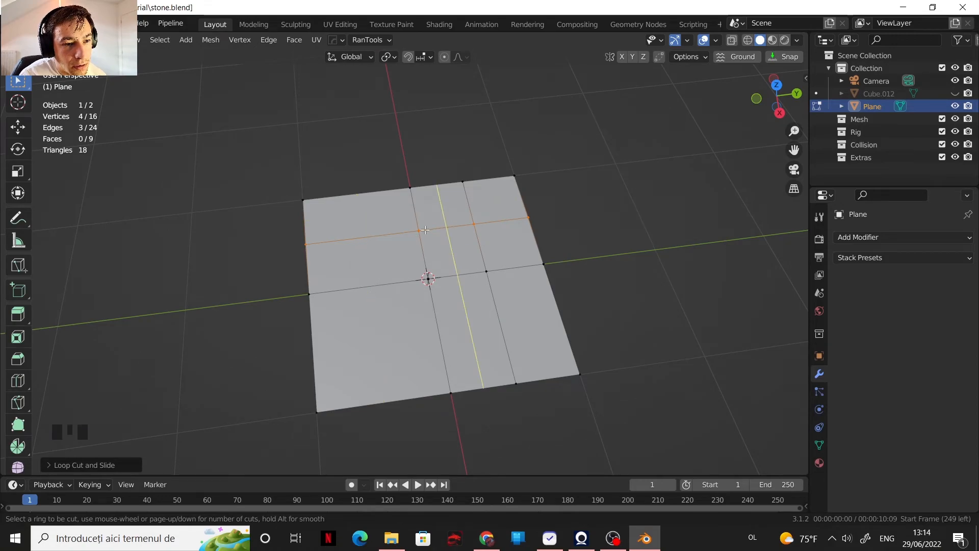
key("Escape")
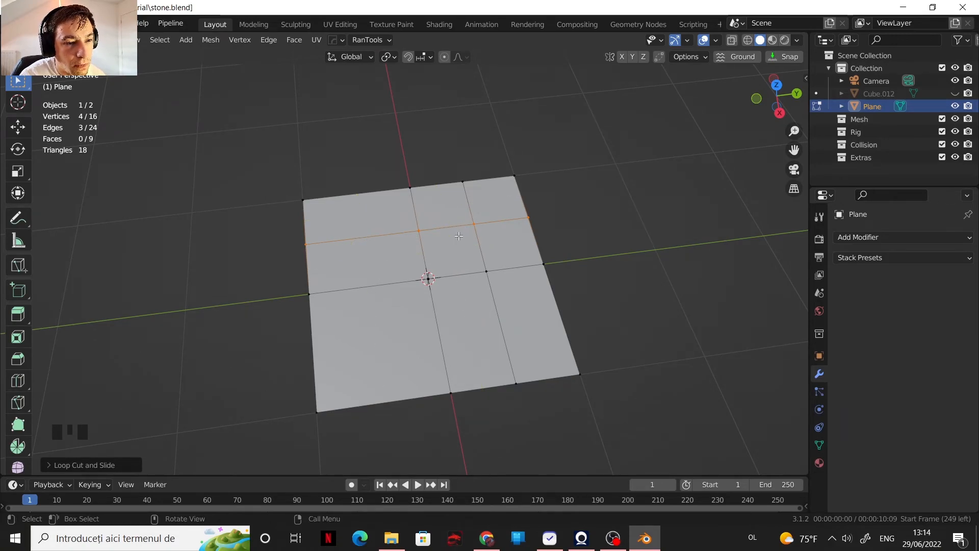
key("k")
left_click(474, 224)
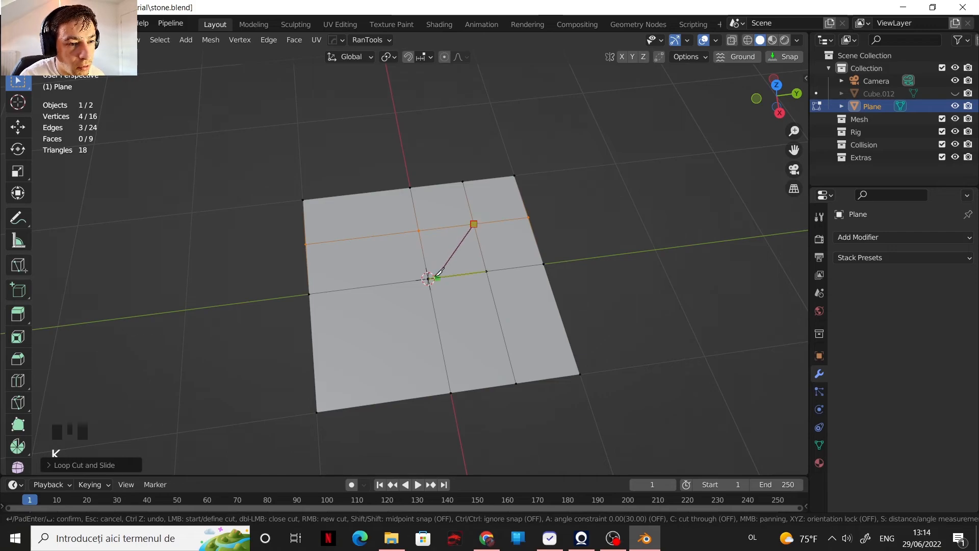
left_click(428, 278)
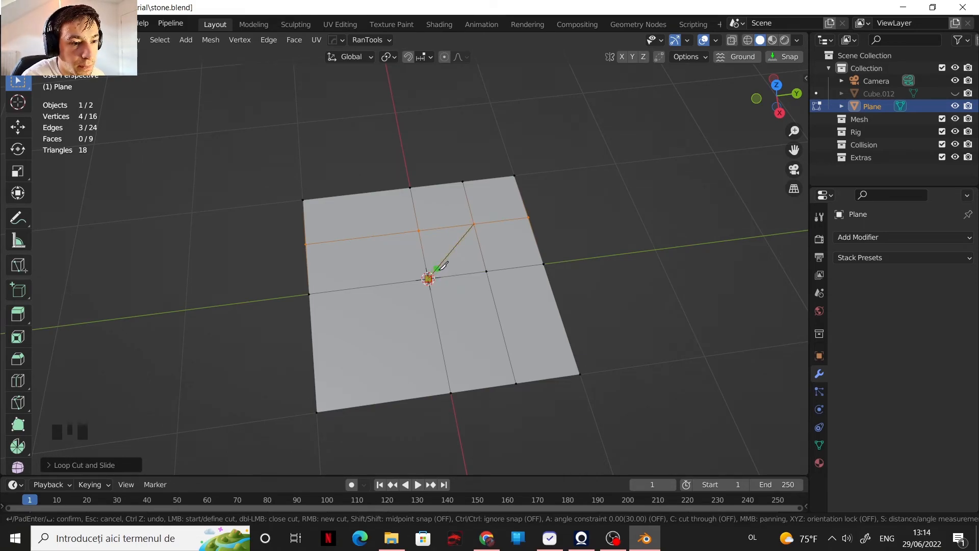
key("Return")
Step: Add a loop cut down the narrow strip beside the X axis on the plane's positive X side
key("ctrl+r")
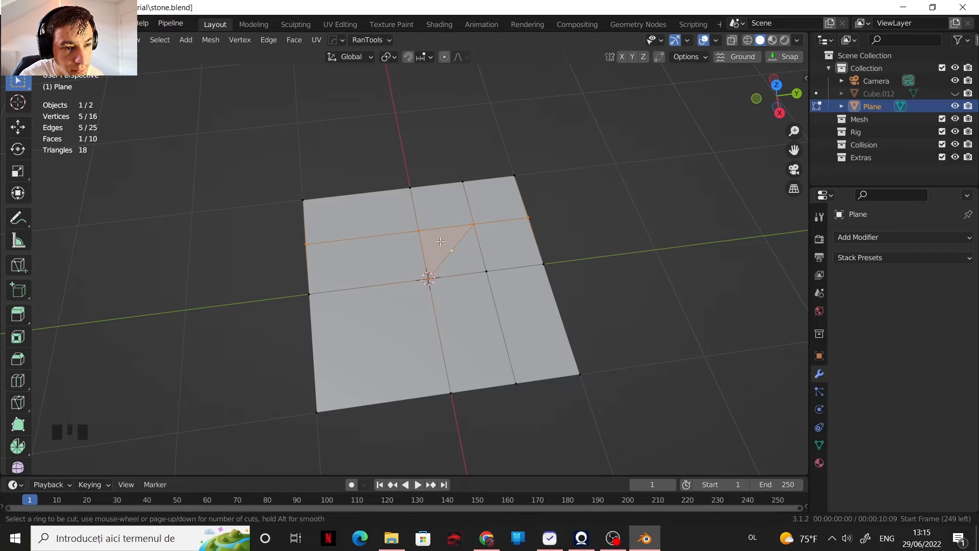
left_click(464, 277)
left_click(462, 275)
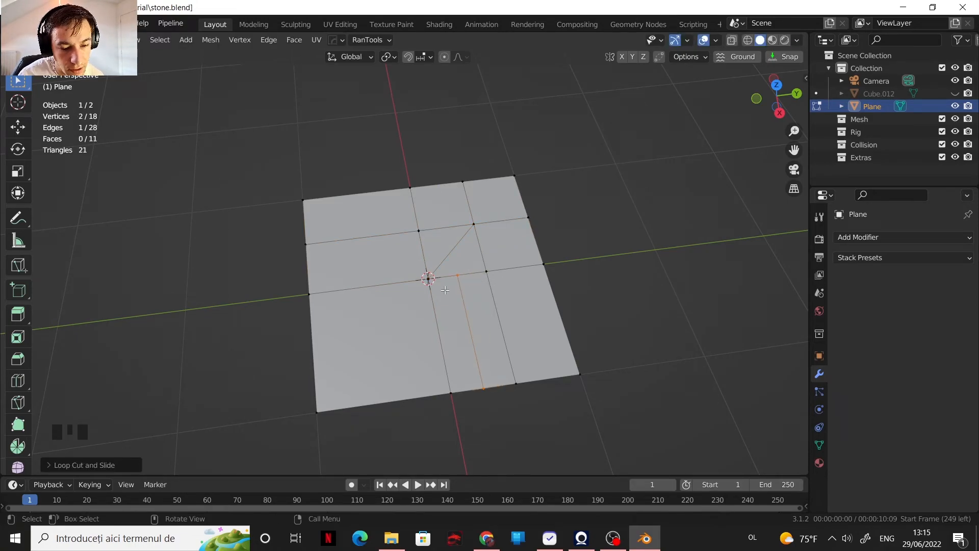
key("ctrl+r")
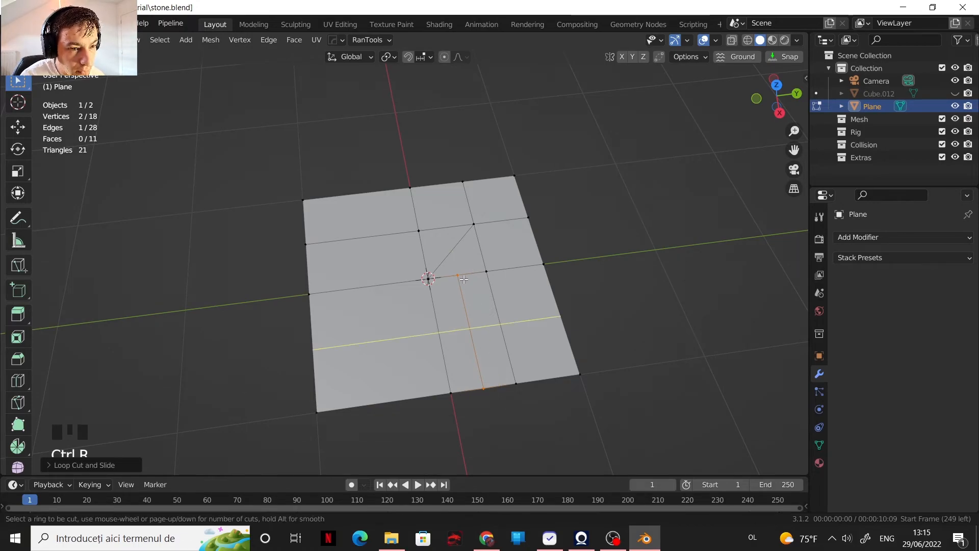
right_click(457, 277)
Step: Slide the new cut's end vertex near the plane's centre along its edge, away from the diagonal
left_click(458, 278)
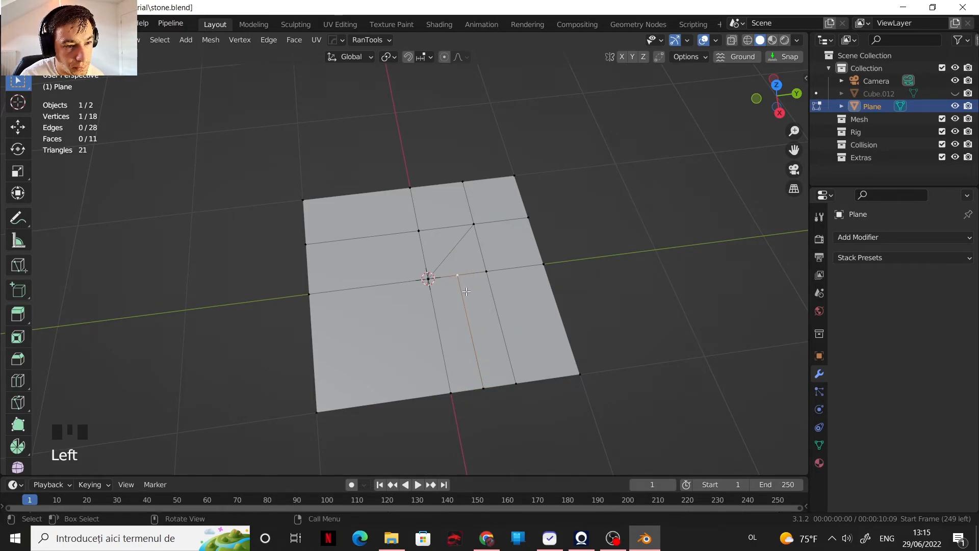
key("g")
key("g")
left_click(482, 326)
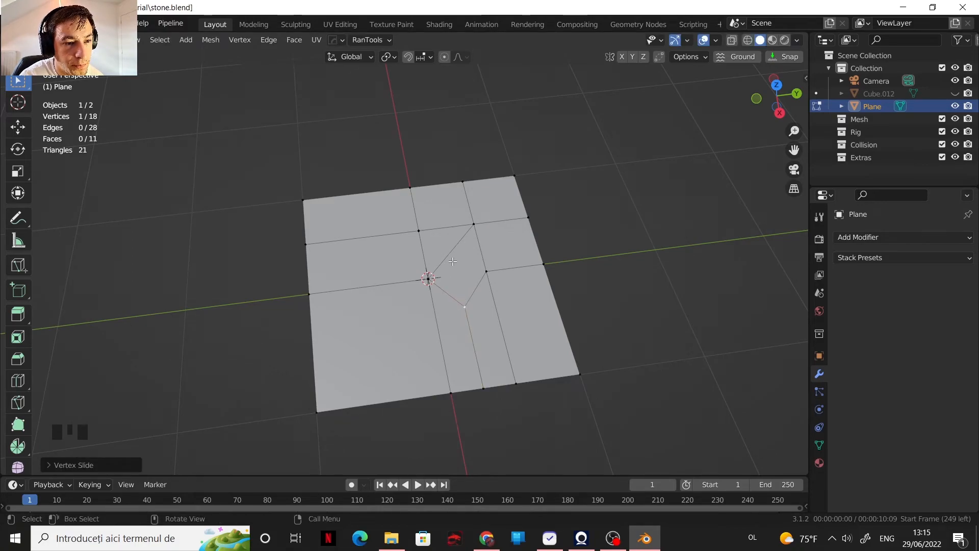
Step: Add a loop cut in the narrow quad beyond the triangle and slide its end vertex away from the diagonal
key("ctrl+r")
left_click(441, 225)
left_click(442, 231)
left_click(453, 239)
left_click(445, 227)
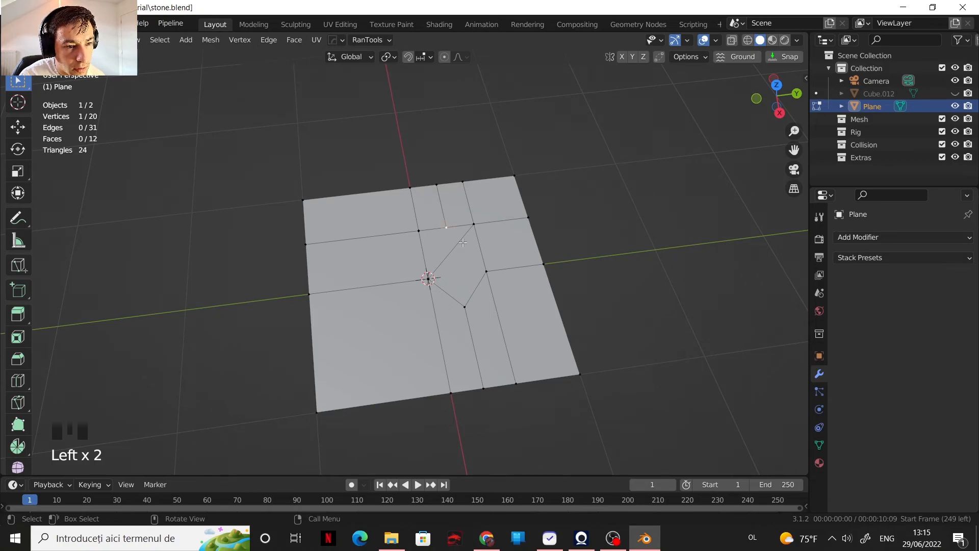
key("g")
key("g")
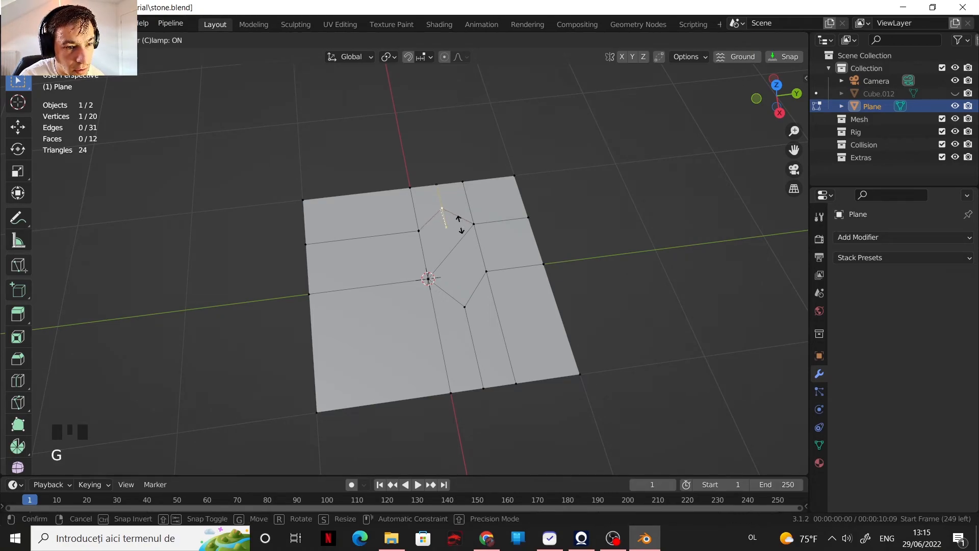
left_click(460, 221)
key("ctrl+r")
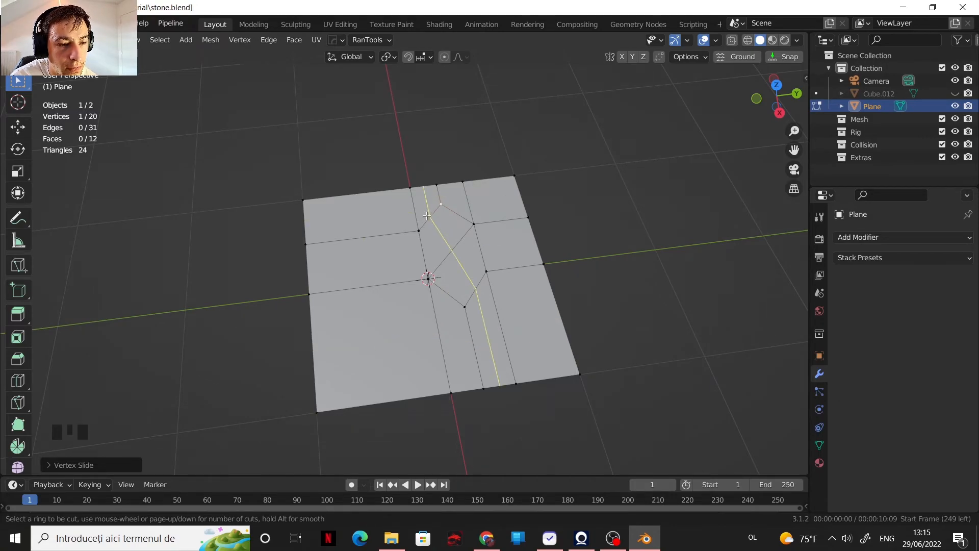
right_click(452, 239)
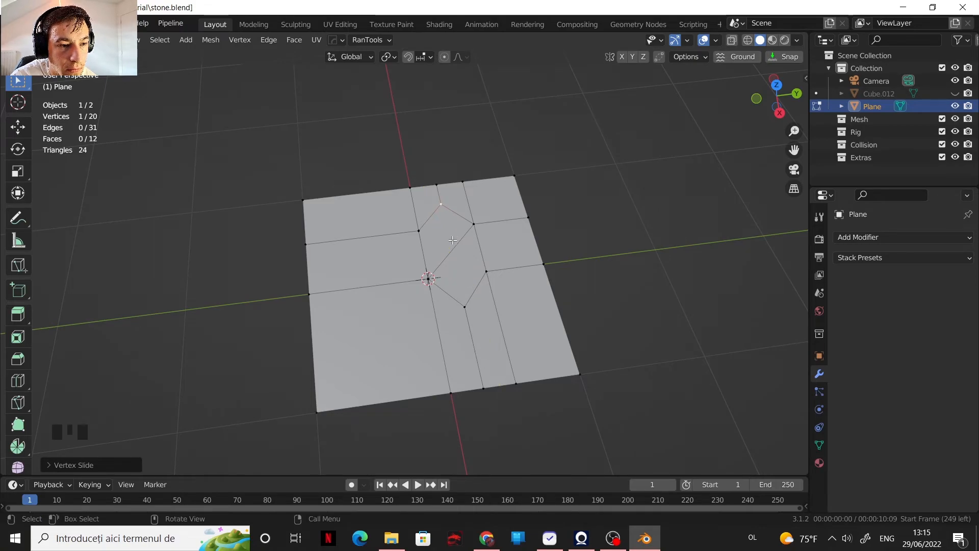
Step: Undo the last vertex slide and the loop cut beyond the triangle
key("ctrl+z")
key("ctrl+z")
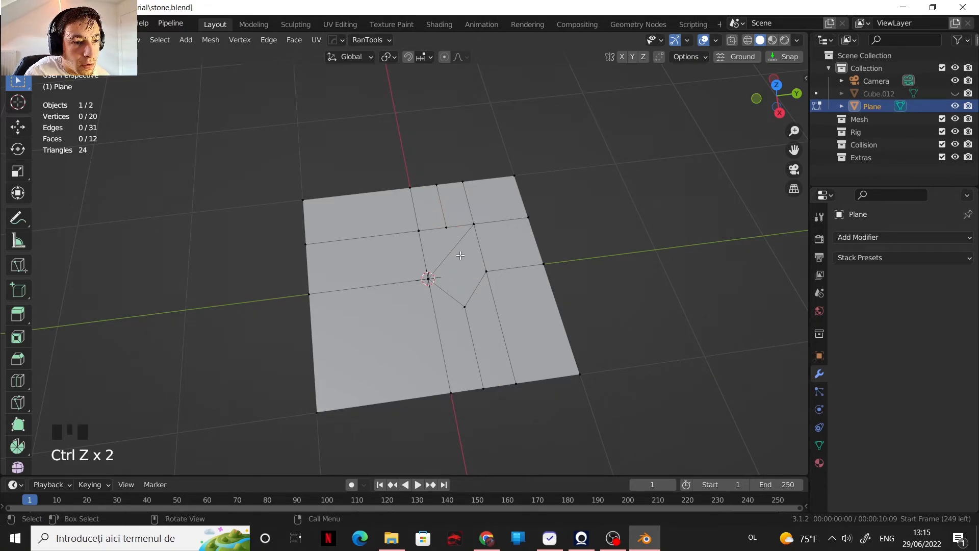
key("ctrl+z")
key("ctrl+z")
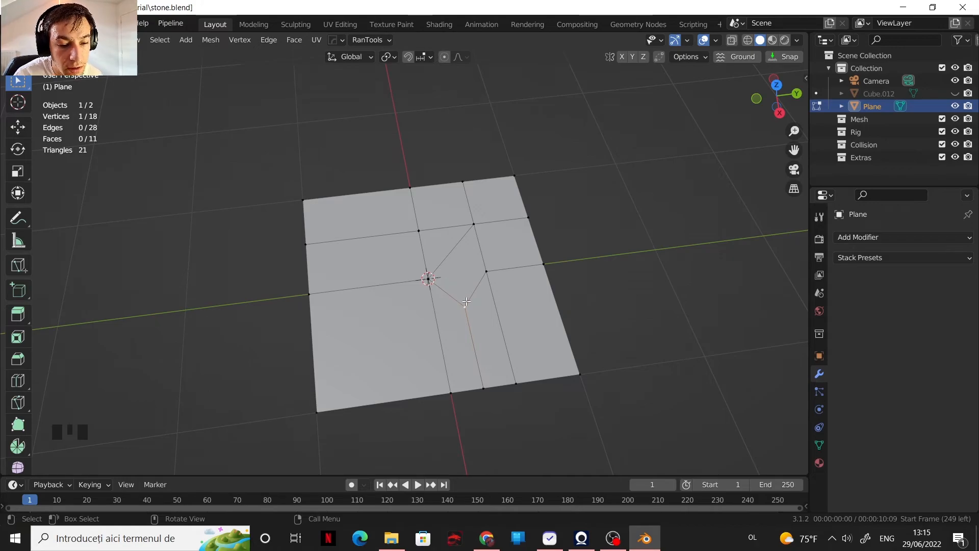
Step: Add a loop cut from the diagonal's midpoint down the adjoining narrow strip to the plane's positive X edge
key("ctrl+r")
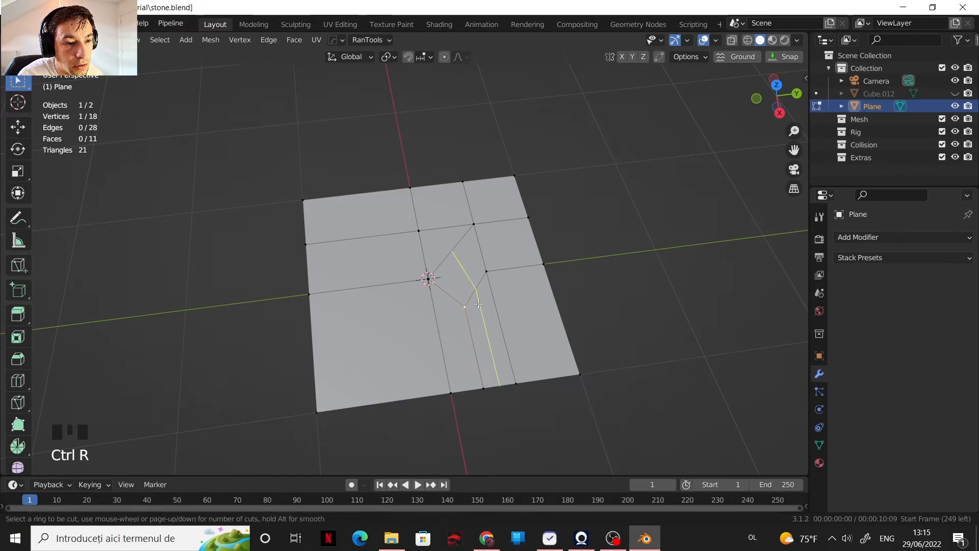
left_click(482, 306)
left_click(482, 305)
key("ctrl+r")
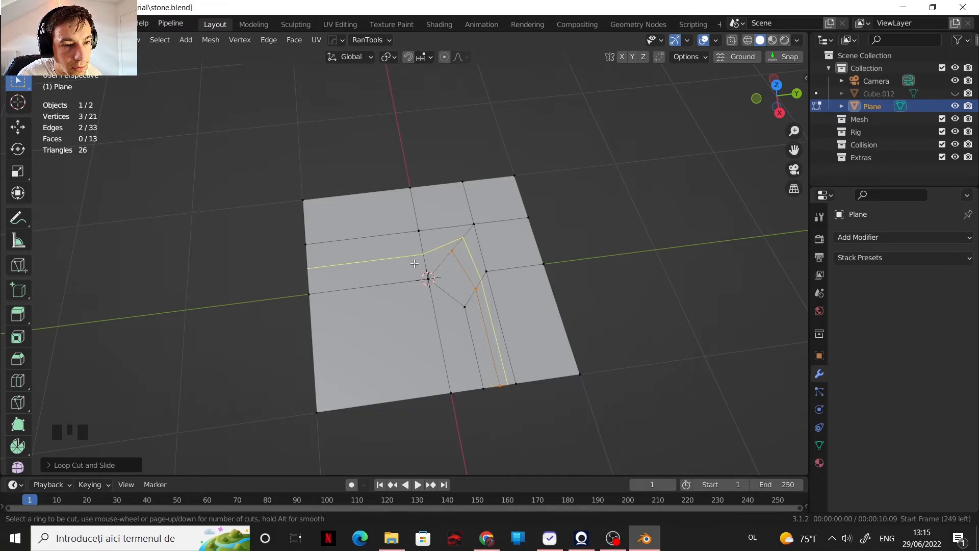
key("Escape")
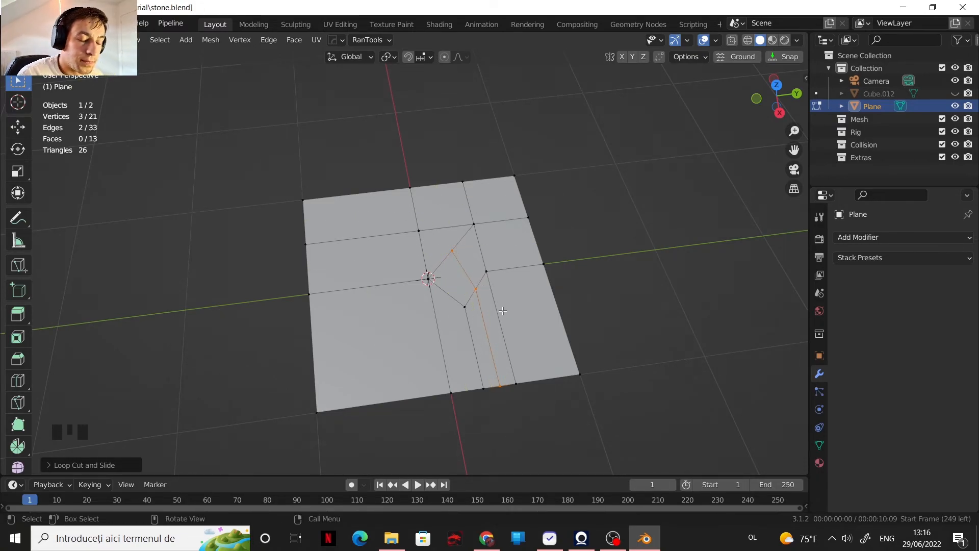
Step: Slide the diagonal's midpoint vertex partway along the new loop's edge to bend the diagonal inward
left_click(452, 252)
key("g")
key("g")
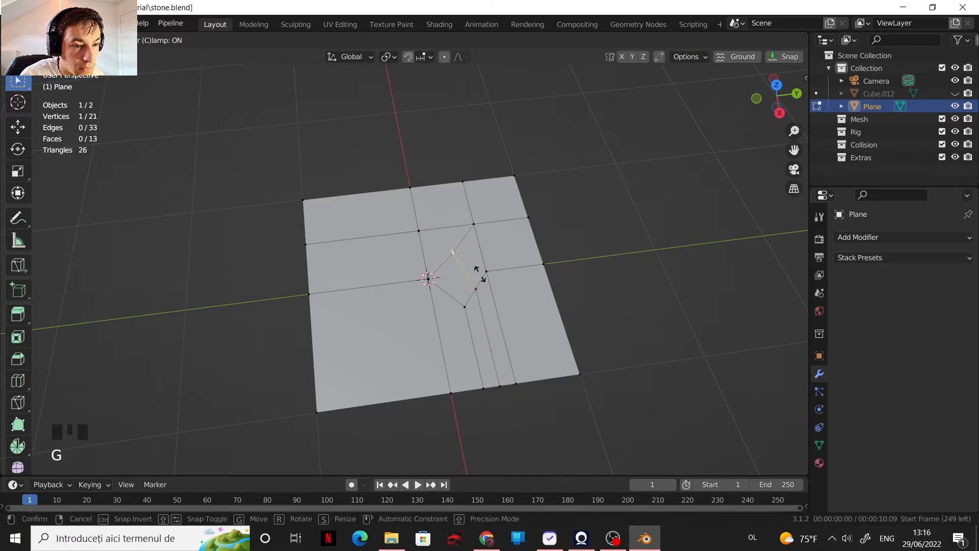
left_click(491, 296)
key("ctrl+r")
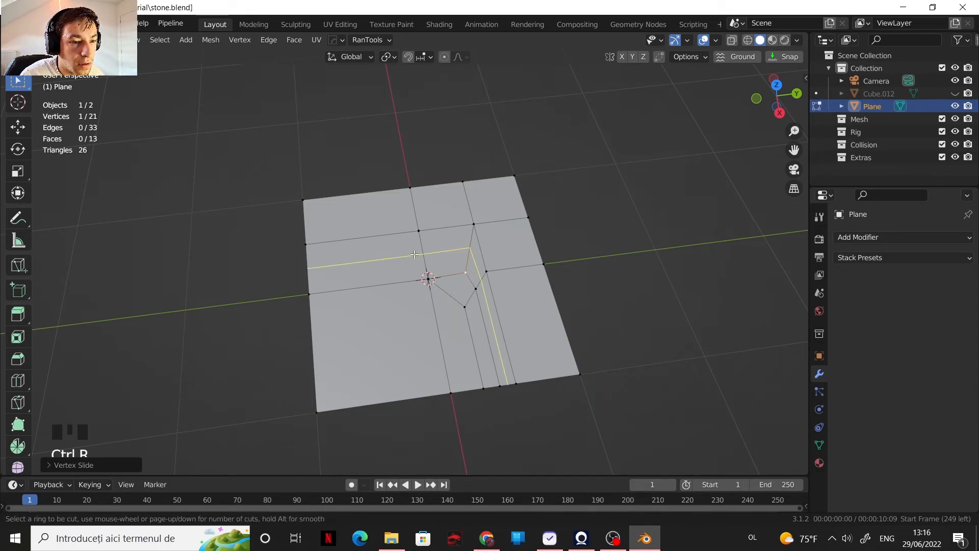
key("Escape")
scroll(469, 312, "up", 1)
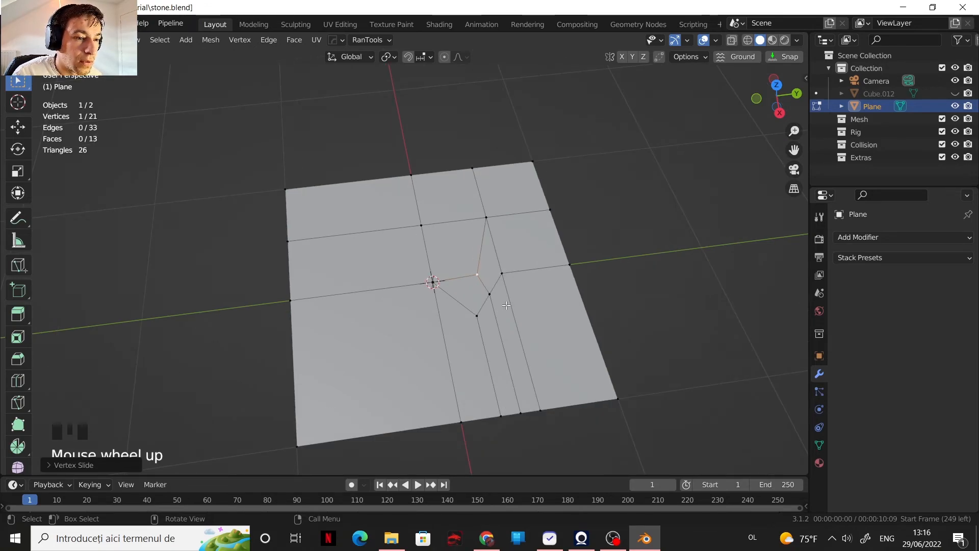
scroll(467, 280, "up", 1)
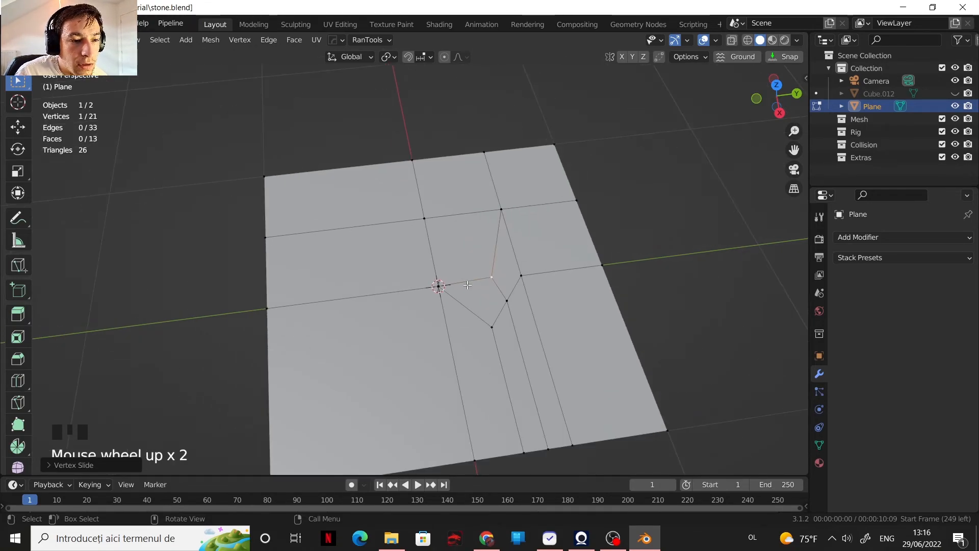
Step: Knife-cut across the two quads in the negative X, negative Y quadrant, from the Y-axis edge to the plane's negative X border
scroll(422, 313, "down", 2)
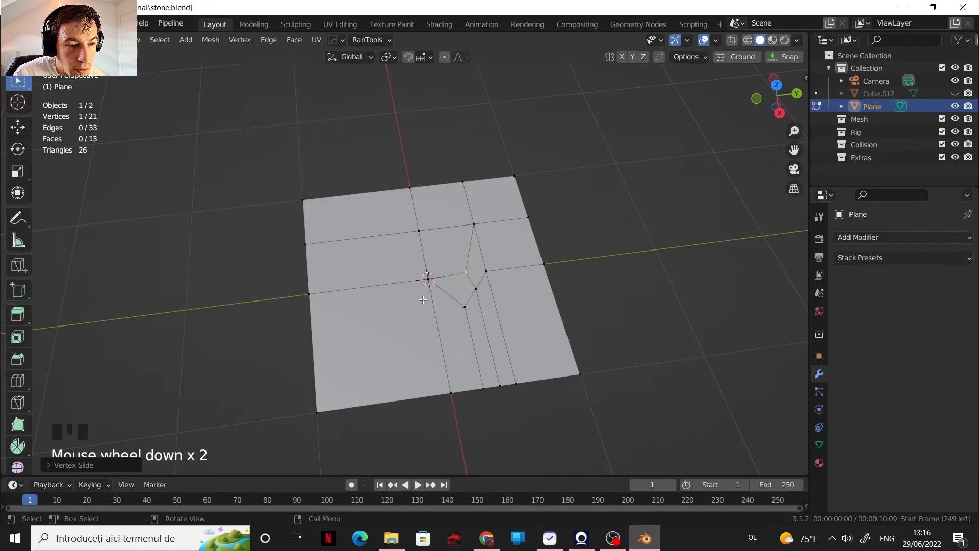
scroll(482, 306, "down", 1)
scroll(483, 306, "up", 2)
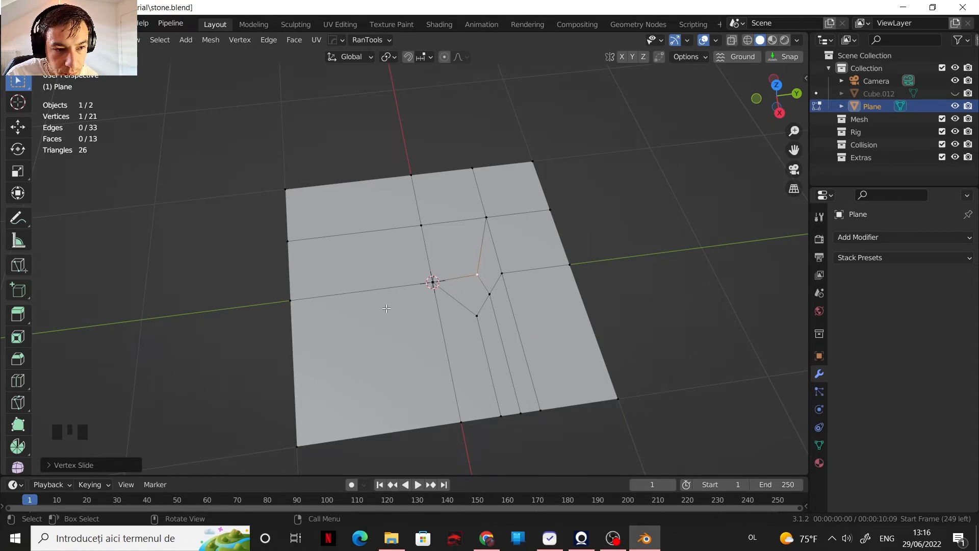
left_click(382, 290)
key("k")
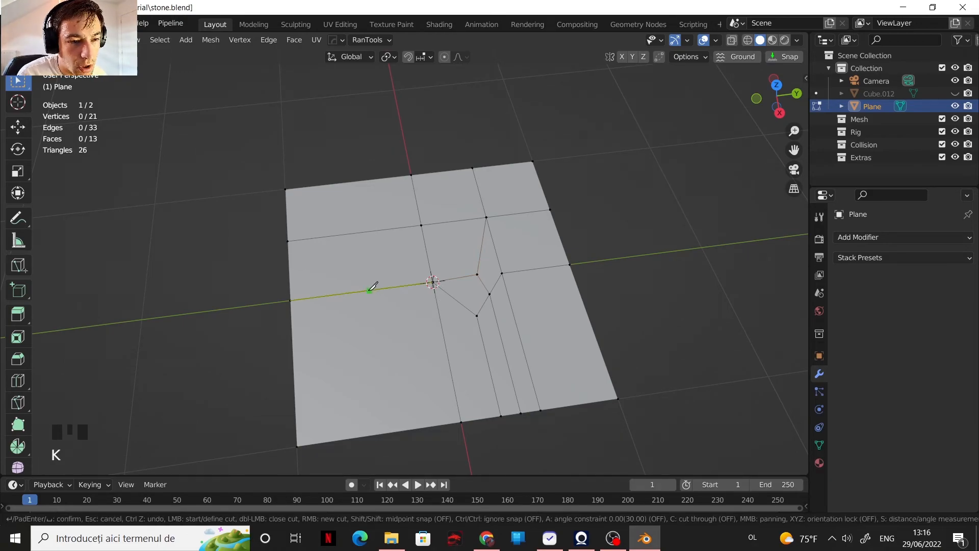
left_click(368, 289)
left_click(353, 181)
key("Return")
Step: Knife-cut from the positive X-axis edge across the narrow strips and the wide quad to the plane's positive Y border
key("k")
left_click(432, 282)
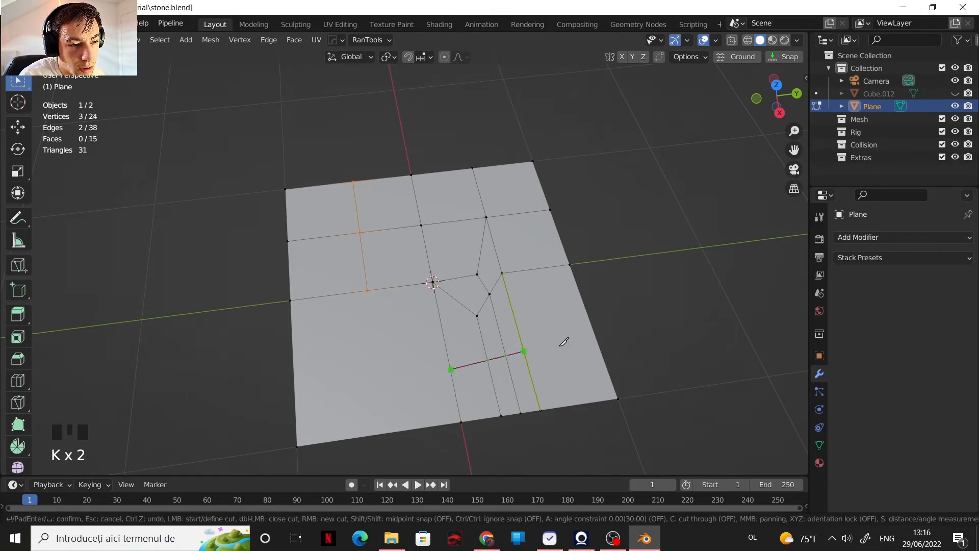
left_click(598, 345)
key("Return")
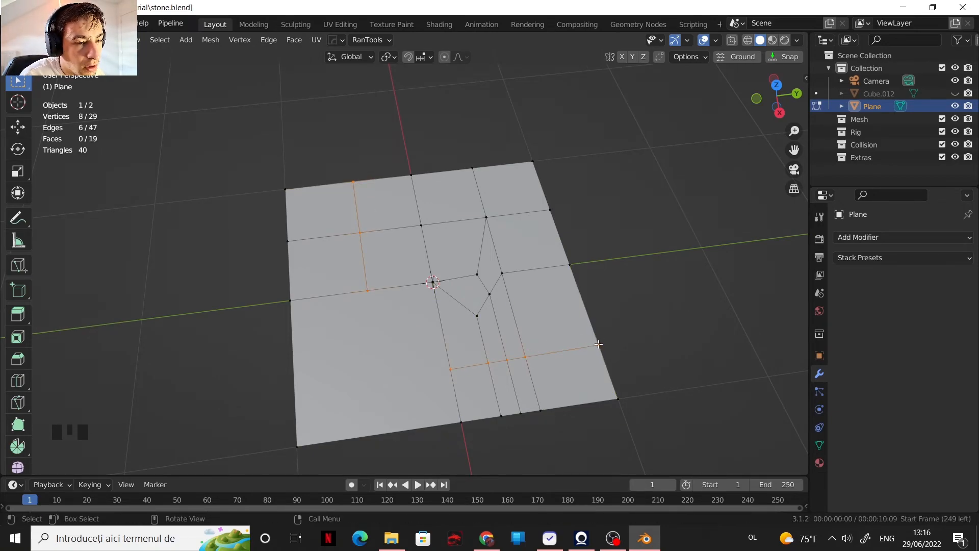
Step: Add loop cuts on both sides of the last knife cut, one toward the positive X border and one toward the centre
key("ctrl+r")
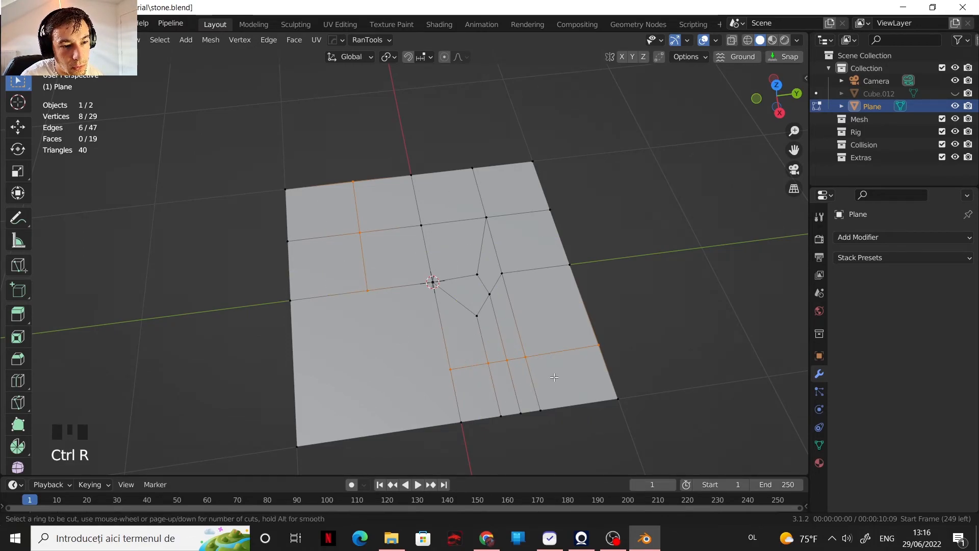
left_click(531, 380)
left_click(492, 380)
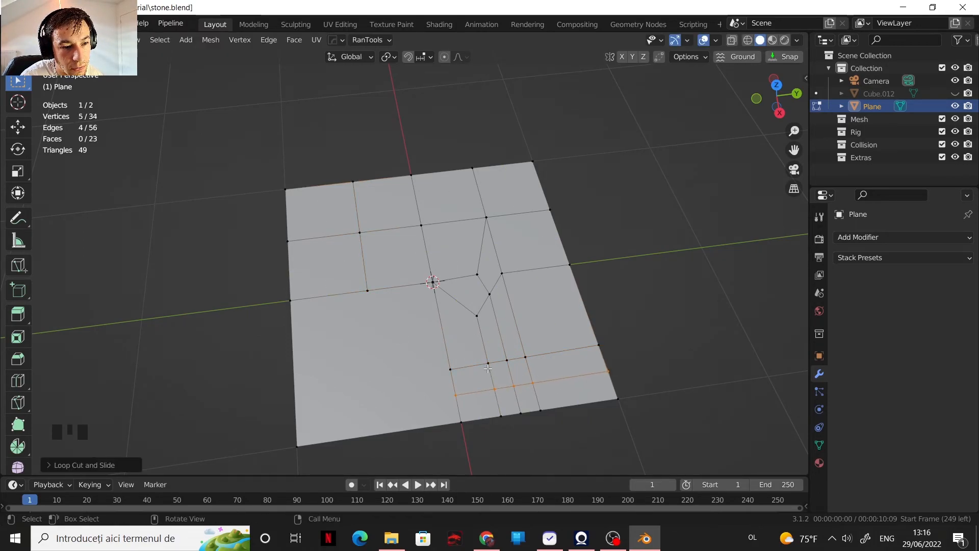
key("ctrl+r")
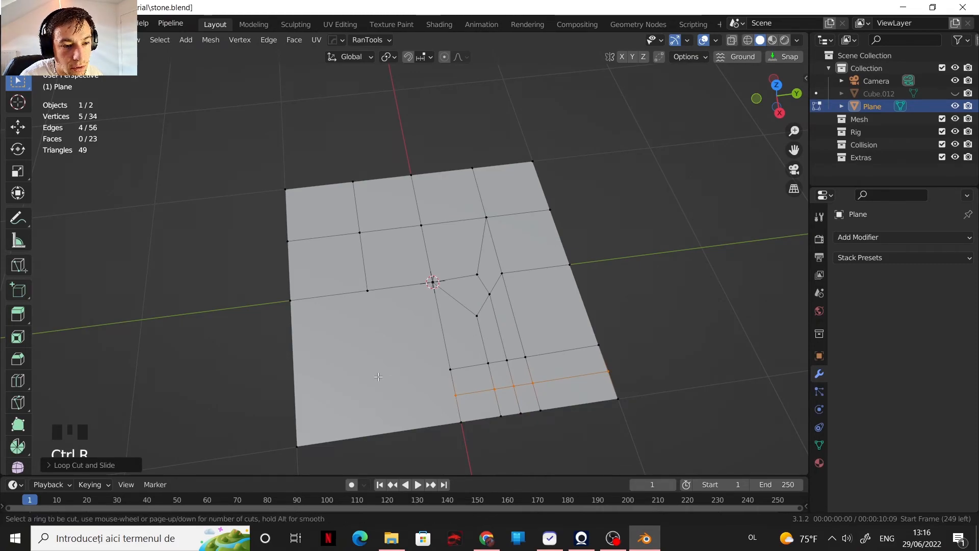
left_click(450, 337)
left_click(448, 336)
Step: Add a loop cut on either side of the knife cut in the negative X, negative Y quadrant
key("ctrl+r")
left_click(394, 280)
left_click(393, 280)
key("ctrl+r")
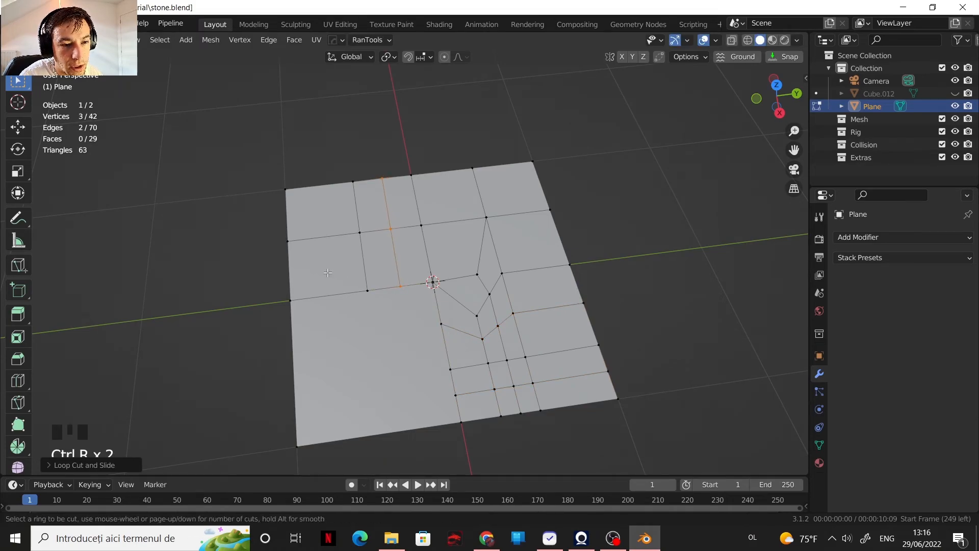
left_click(330, 278)
left_click(334, 284)
Step: Add a loop cut through the quad row bordering the large face's negative X side and a centred one across its positive Y side
key("ctrl+r")
left_click(282, 280)
left_click(300, 292)
key("ctrl+r")
left_click(454, 351)
right_click(375, 353)
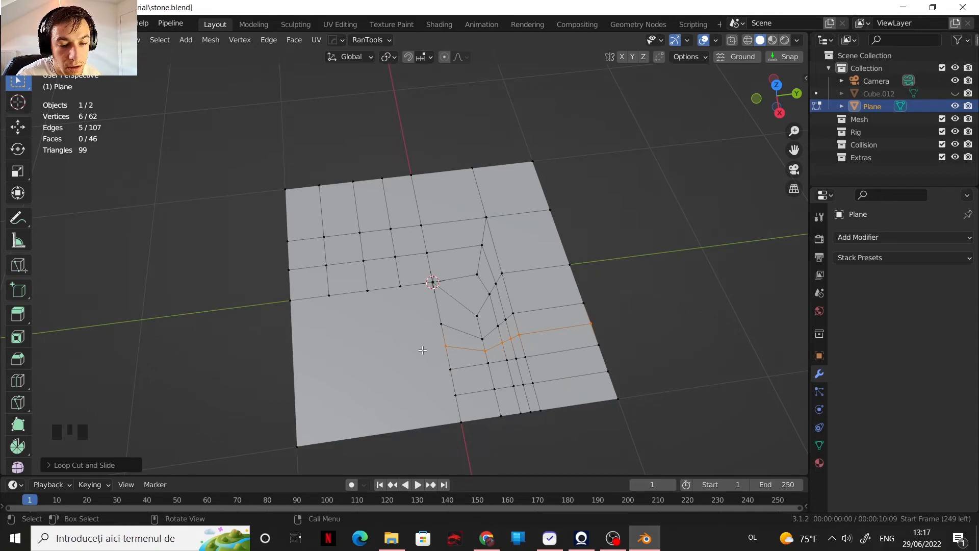
Step: Return the plane to Object Mode and add a Subdivision Surface modifier with viewport level 2
scroll(400, 355, "up", 2)
scroll(365, 323, "down", 2)
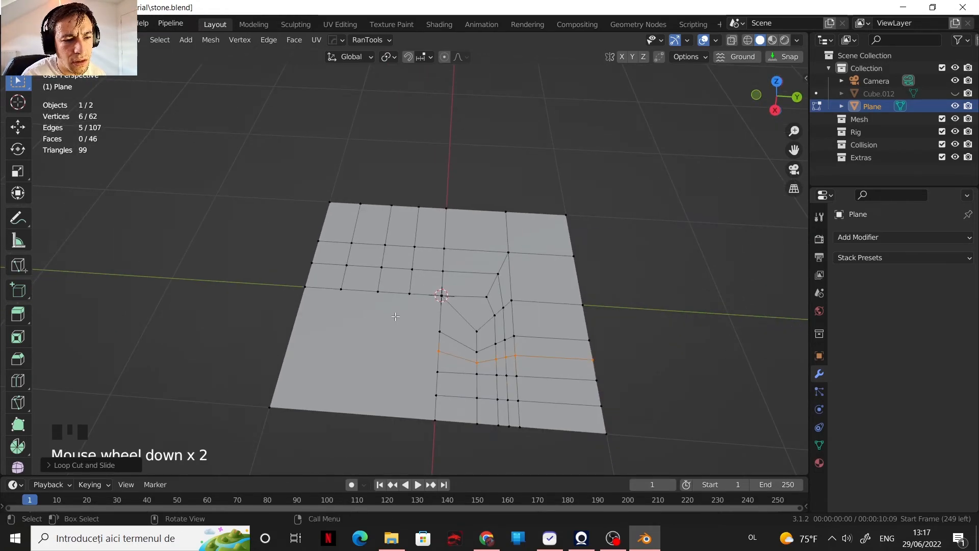
key("Tab")
scroll(403, 328, "down", 1)
middle_click_drag(412, 337, 435, 271, "shift")
scroll(420, 313, "up", 4)
middle_click_drag(420, 313, 381, 317)
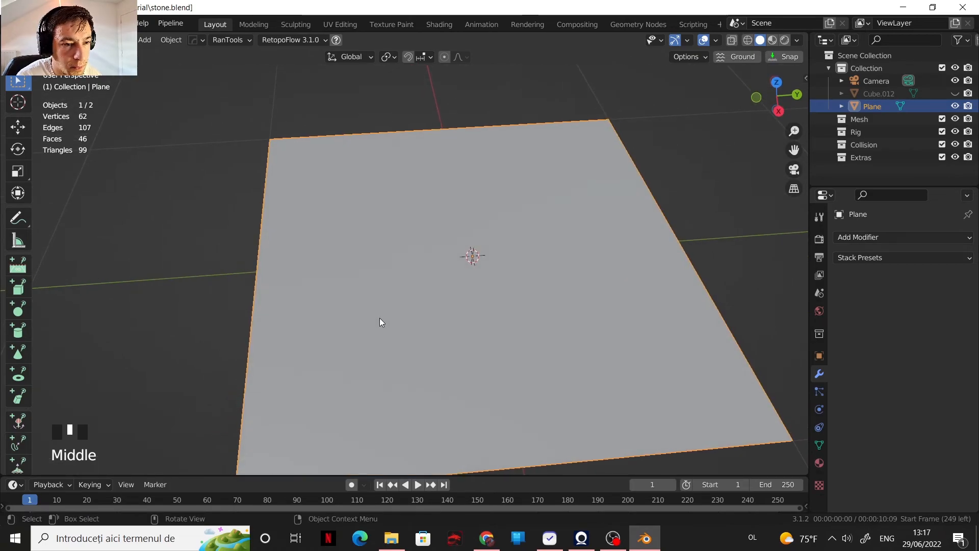
scroll(380, 318, "down", 2)
left_click(861, 240)
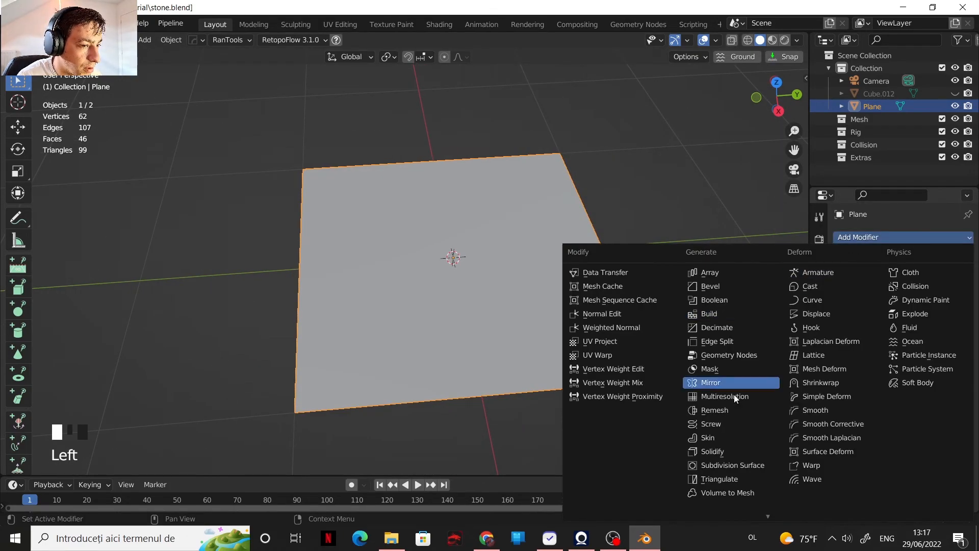
left_click(724, 465)
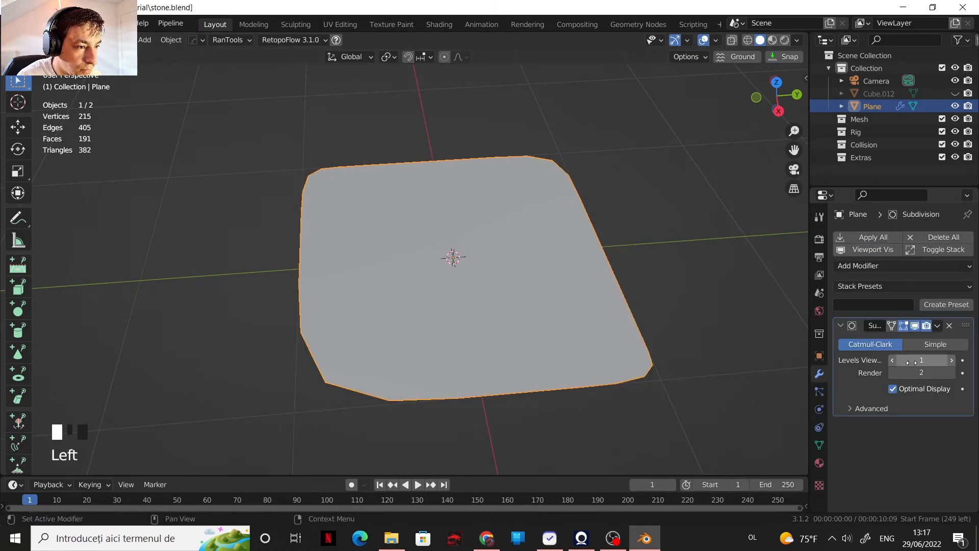
left_click(952, 360)
middle_click_drag(523, 315, 505, 286)
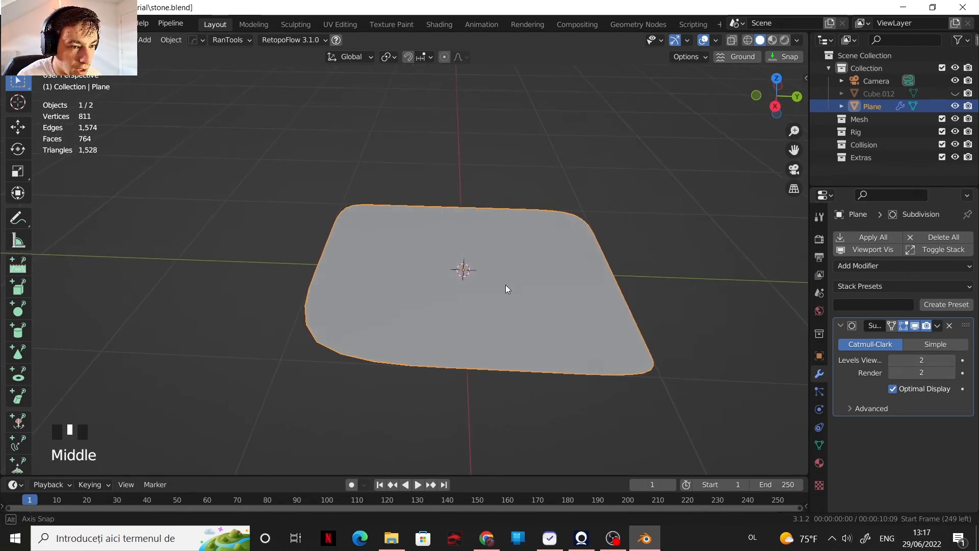
Step: Turn on the wireframe overlay and disable the modifier's Optimal Display to show all subdivided edges
scroll(522, 286, "up", 1)
left_click(715, 41)
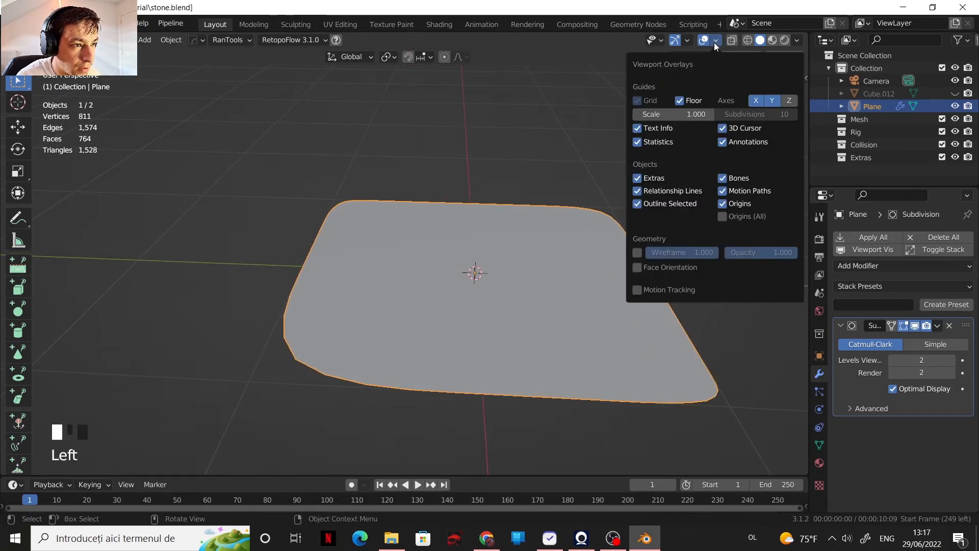
left_click(637, 253)
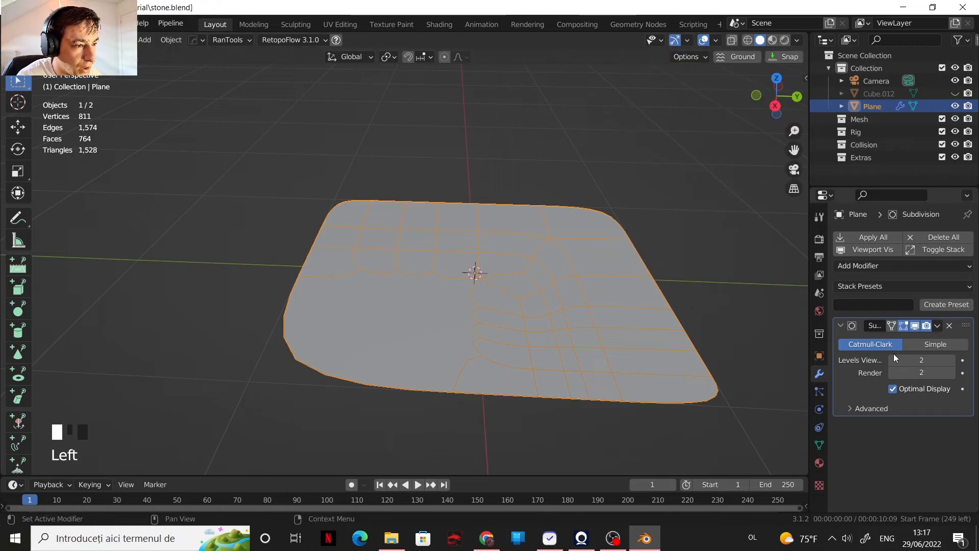
middle_click_drag(540, 295, 531, 351)
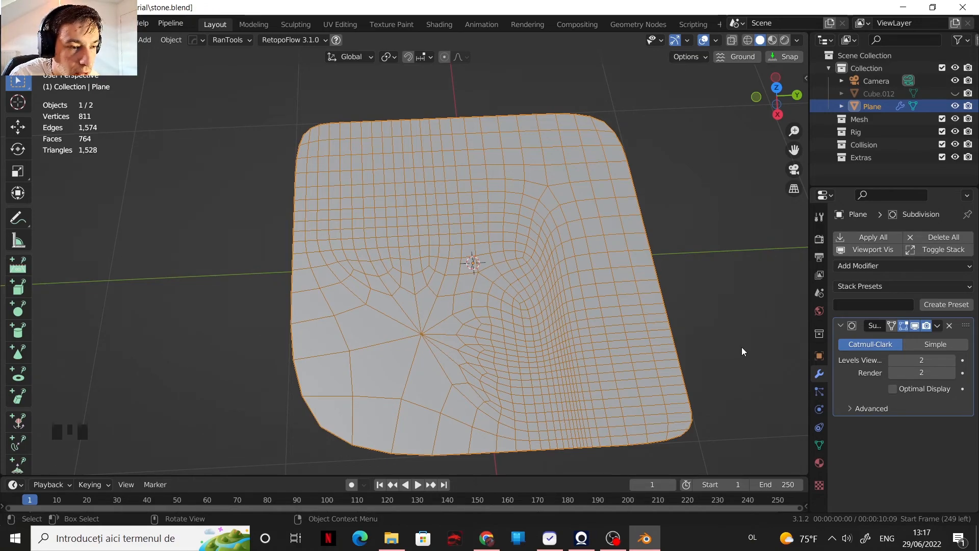
Step: Preview the subdivision at viewport level 3, return it to level 2 and hide the wireframe overlay
left_click(952, 359)
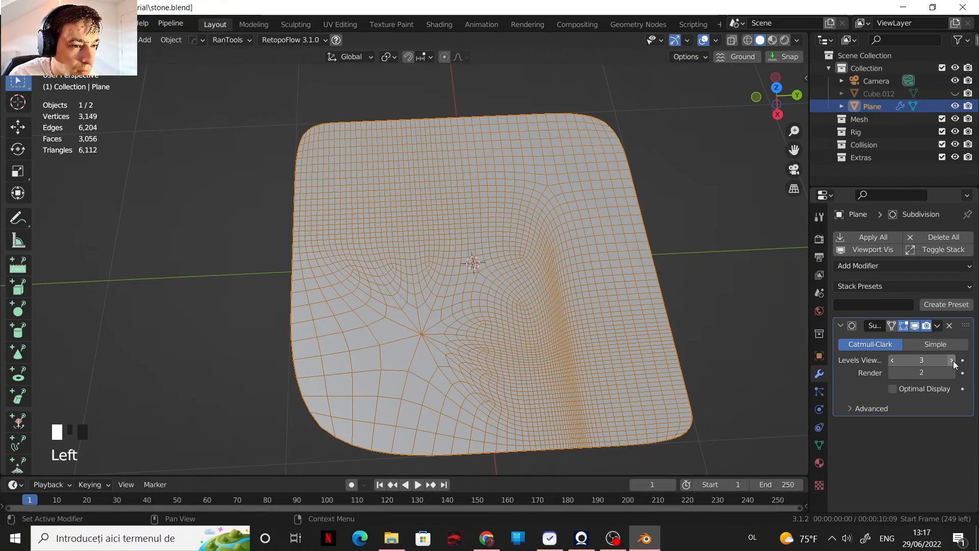
left_click(892, 360)
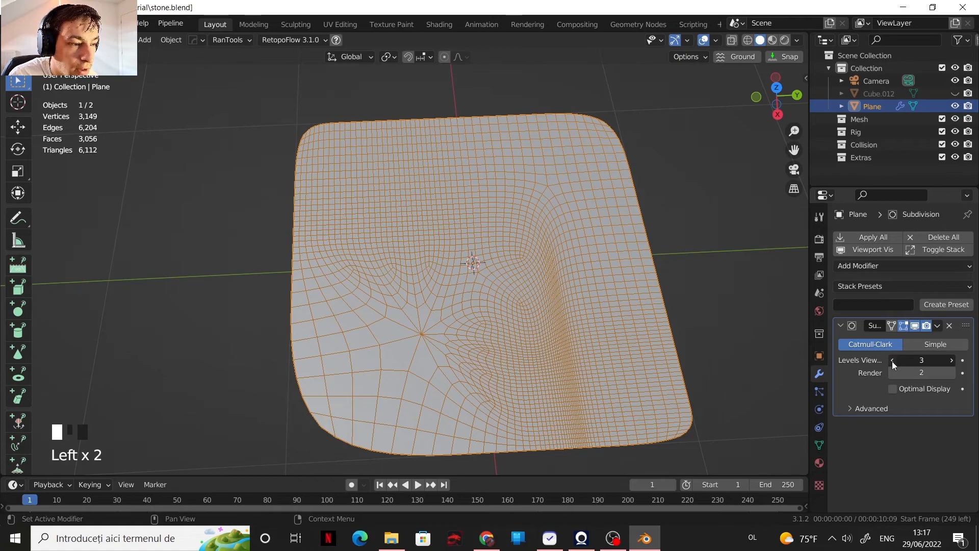
left_click(716, 41)
left_click(637, 253)
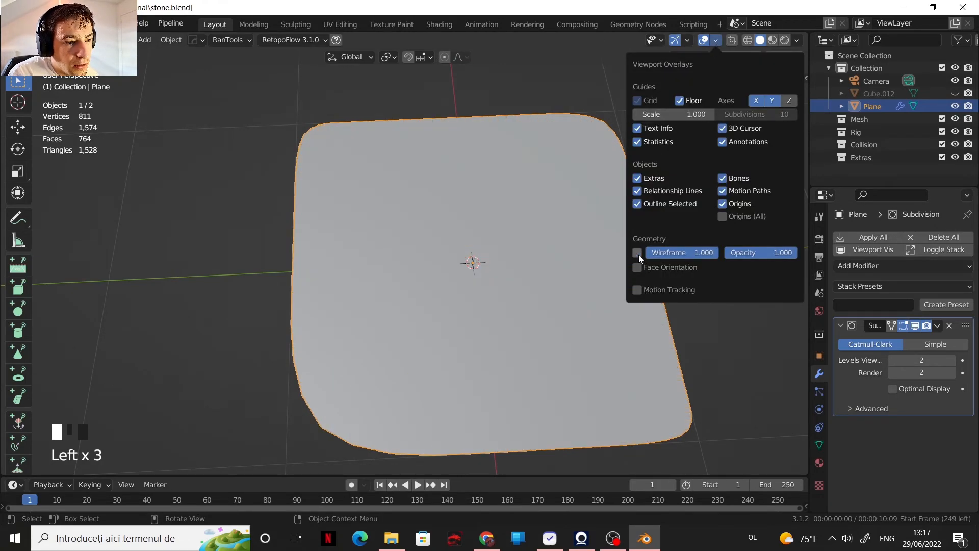
Step: In Edit Mode with face selection, raise the large multi-sided face slightly along the Z axis
scroll(469, 347, "down", 2)
middle_click_drag(469, 348, 455, 316)
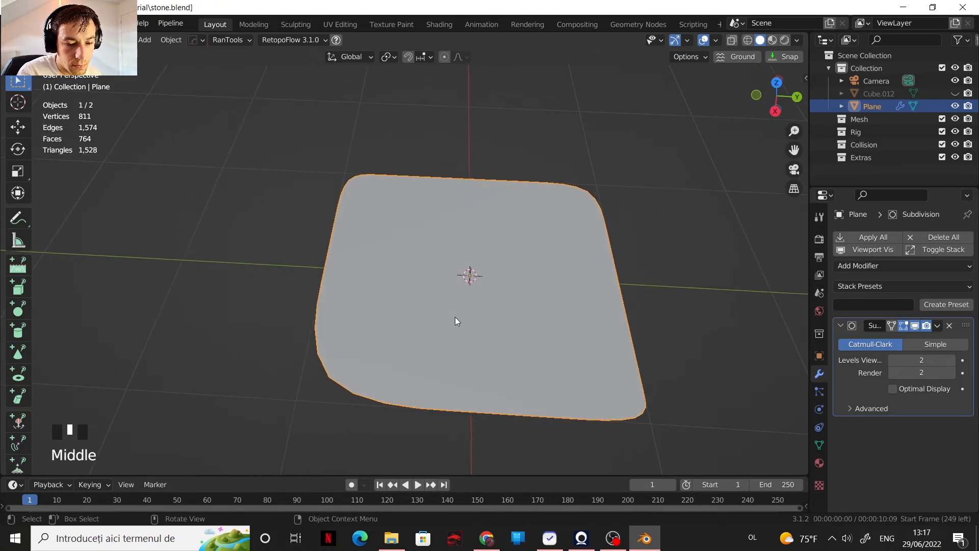
key("Tab")
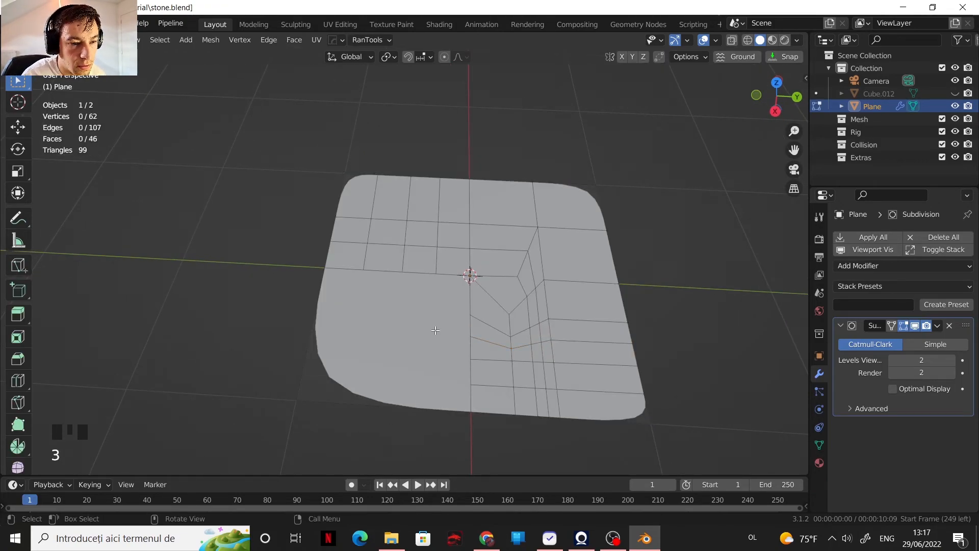
left_click(447, 321)
key("g")
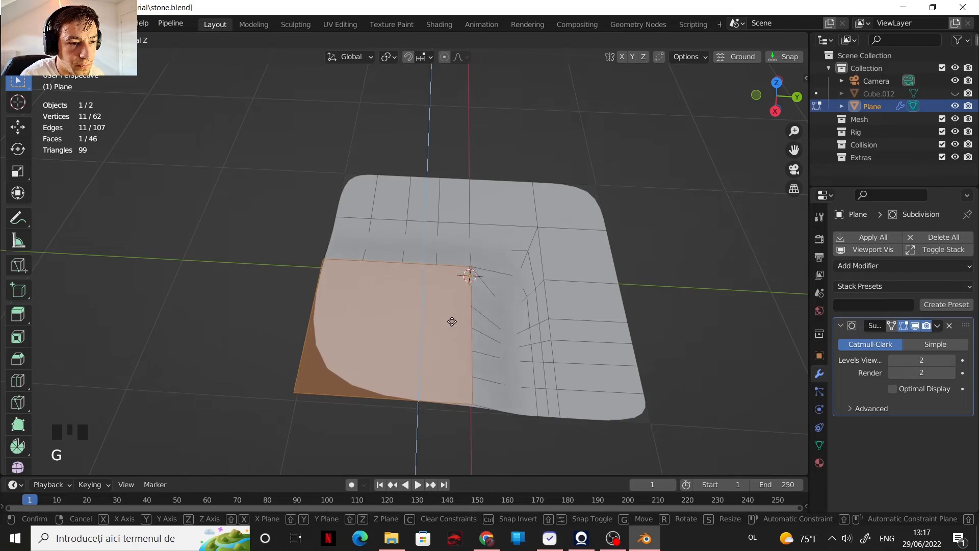
left_click(450, 320)
Step: Select one face on the slope beside the raised face plus a small strip face nearby, and raise both along Z
middle_click_drag(495, 306, 432, 310, "shift")
scroll(447, 310, "up", 2)
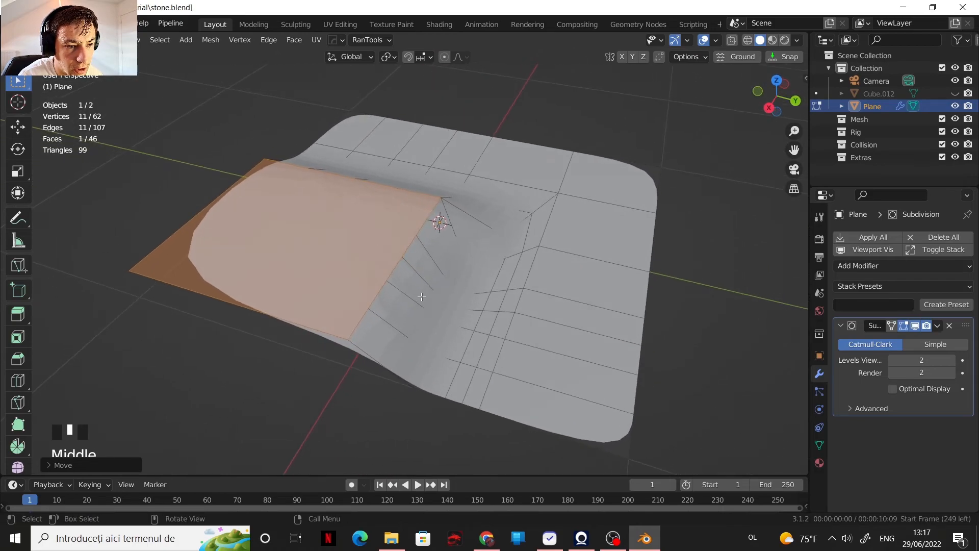
left_click(433, 311)
left_click(460, 322, "shift")
key("g")
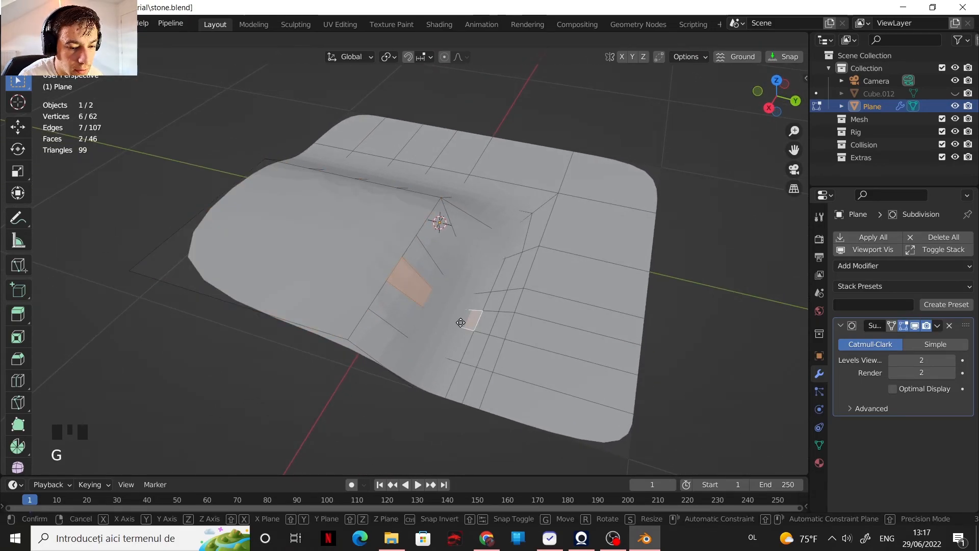
key("z")
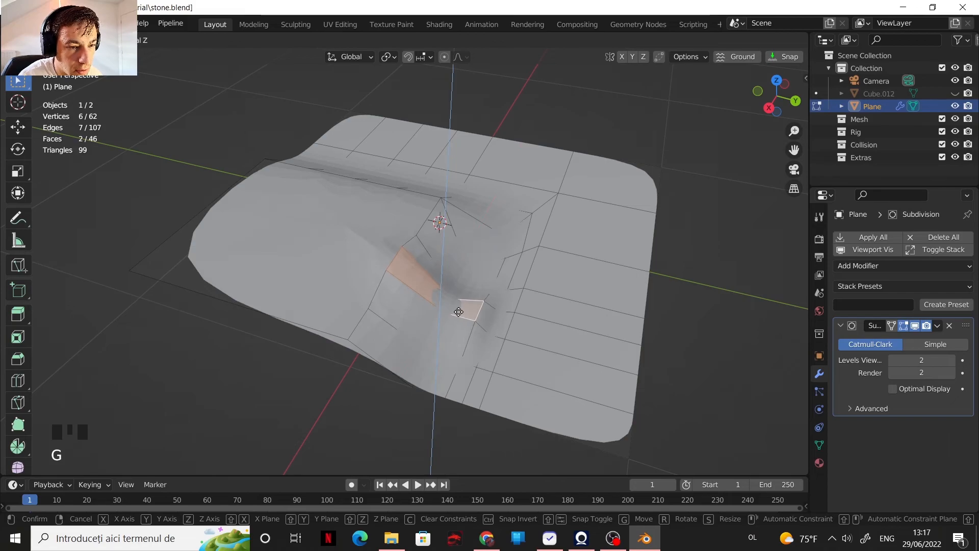
left_click(456, 302)
Step: Return to Object Mode and set the Subdivision modifier's viewport level to 4
key("Tab")
scroll(439, 290, "down", 2)
middle_click_drag(439, 289, 480, 334)
right_click_drag(436, 291, 398, 220)
scroll(446, 278, "up", 3)
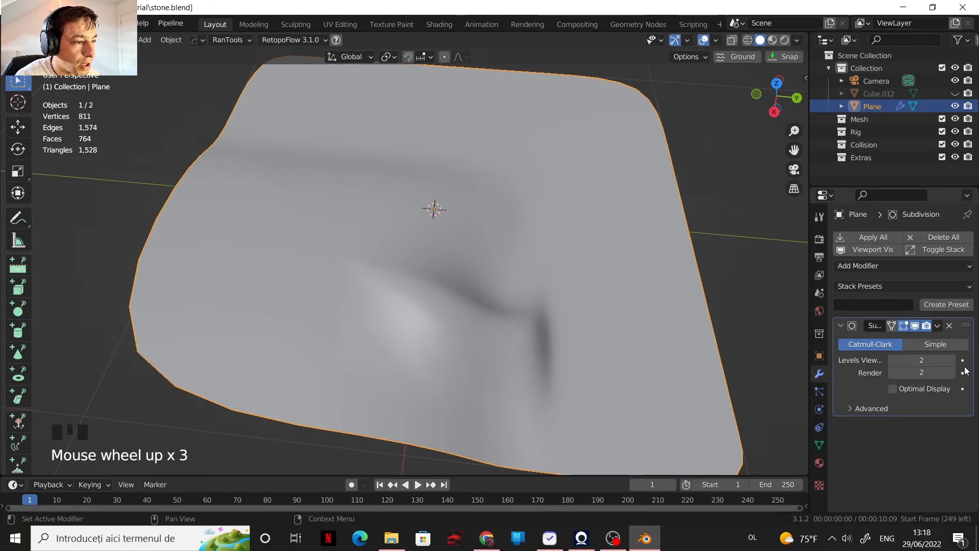
left_click(950, 360)
left_click(950, 360)
Step: Examine the smoothed surface shading around the raised faces from several angles and distances
scroll(540, 302, "down", 2)
middle_click_drag(541, 302, 531, 335)
scroll(489, 299, "up", 3)
scroll(453, 309, "down", 3)
middle_click_drag(453, 309, 419, 286)
scroll(423, 259, "up", 3)
scroll(419, 286, "down", 2)
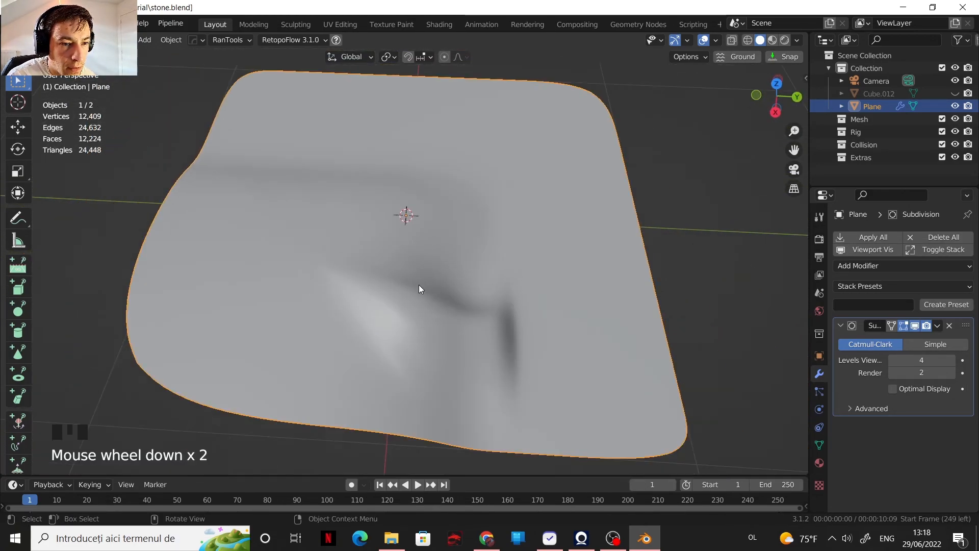
Step: Show the wireframe overlay and examine the subdivided edge flow around the centre of the large multi-sided face
left_click(716, 41)
left_click(641, 253)
middle_click_drag(289, 229, 291, 292)
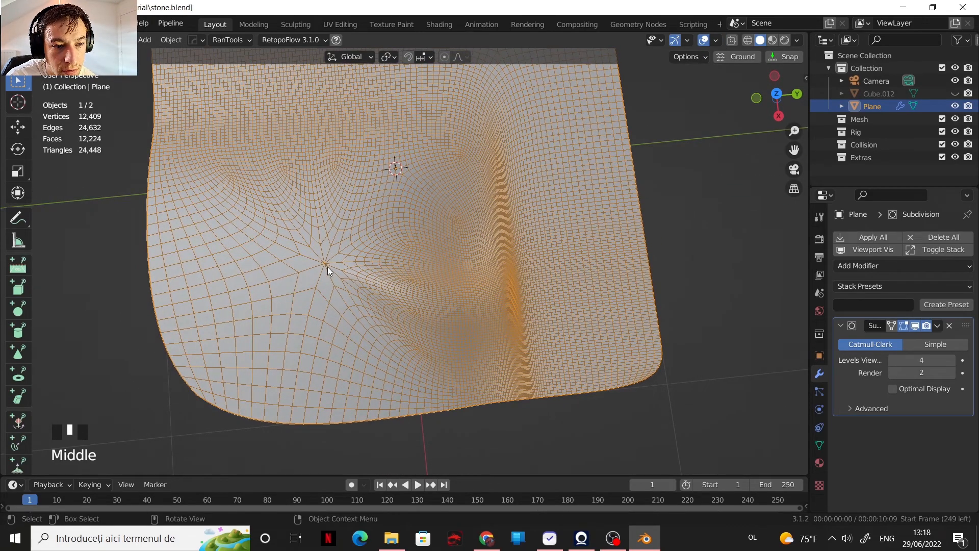
scroll(333, 272, "down", 1)
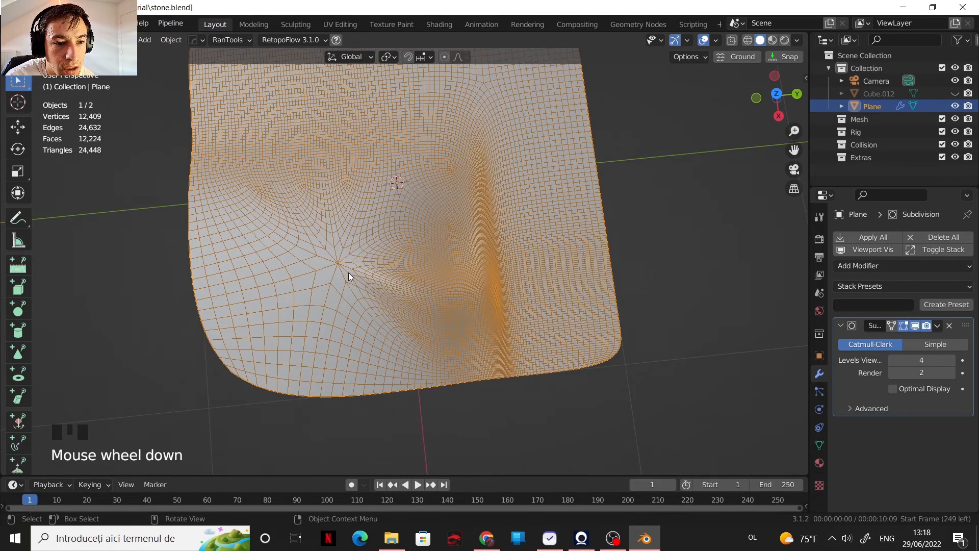
scroll(361, 282, "up", 2)
middle_click_drag(405, 304, 379, 273)
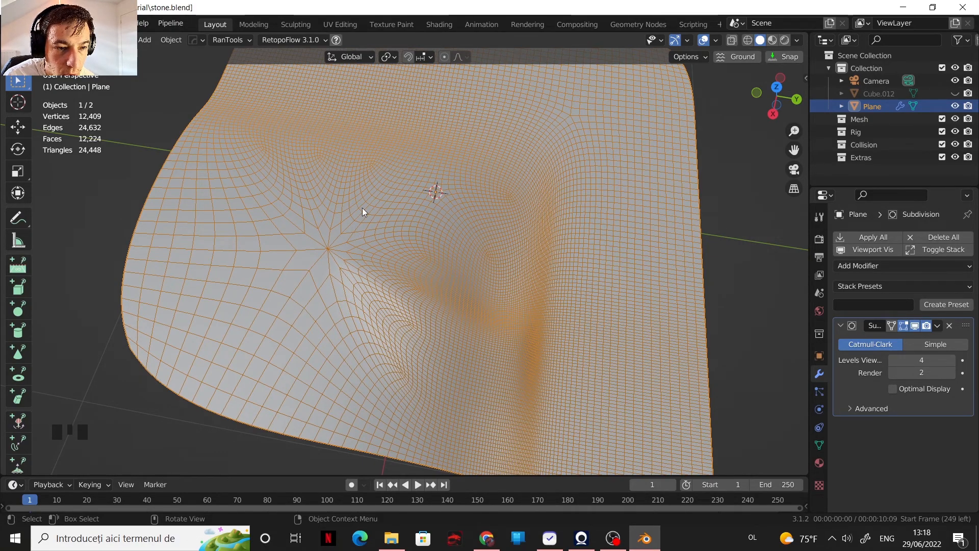
Step: Review the whole subdivided wireframe and hide the wireframe overlay again
scroll(457, 303, "down", 1)
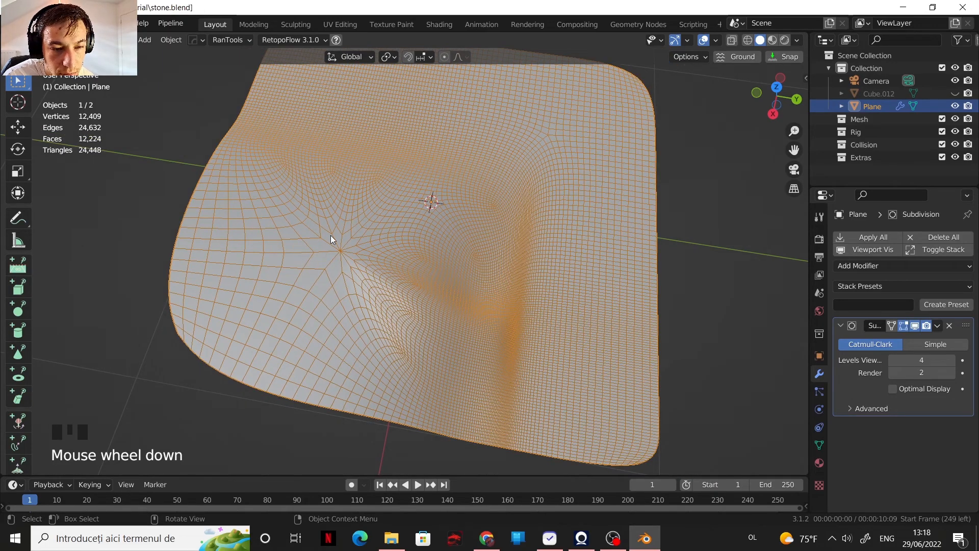
middle_click_drag(409, 330, 463, 281)
scroll(554, 267, "down", 1)
scroll(526, 262, "down", 2)
scroll(490, 245, "up", 2)
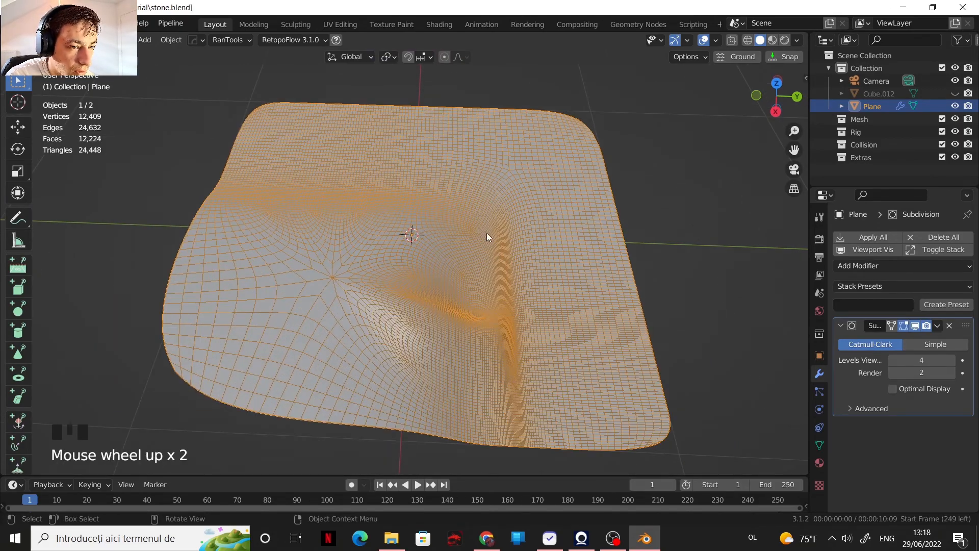
left_click(716, 42)
left_click(637, 253)
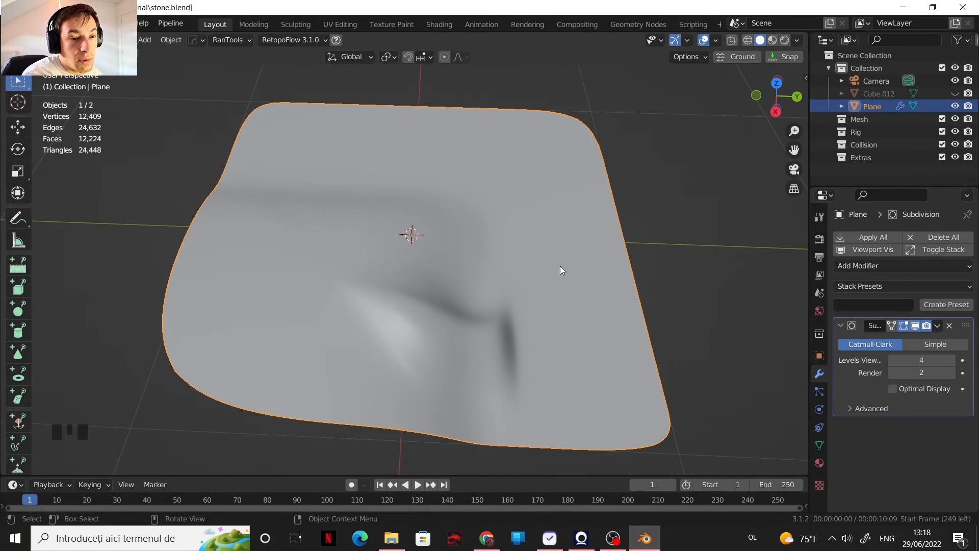
Step: Delete the demonstration plane, then unhide and select the dense sculpted stone
key("Delete")
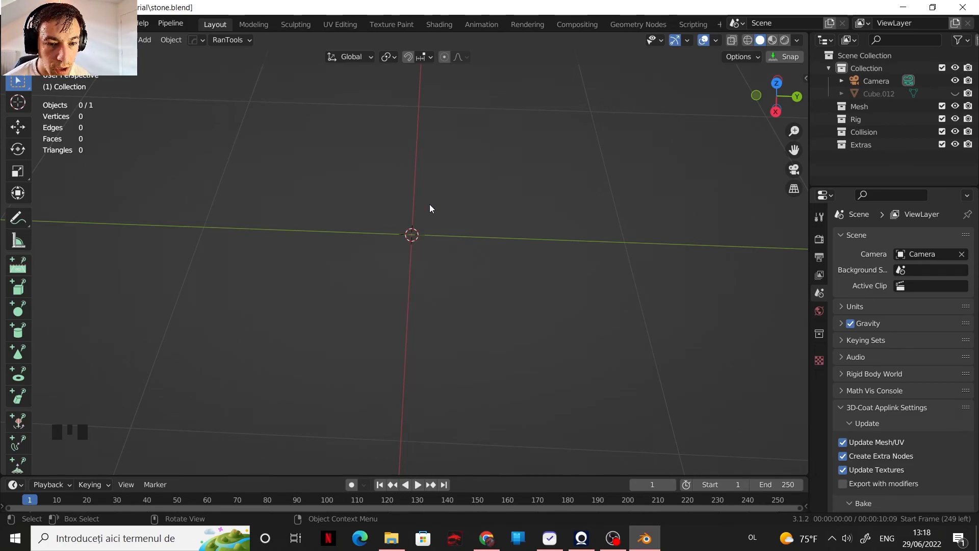
left_click(954, 94)
scroll(447, 240, "down", 4)
scroll(447, 240, "down", 5)
middle_click_drag(464, 254, 397, 185)
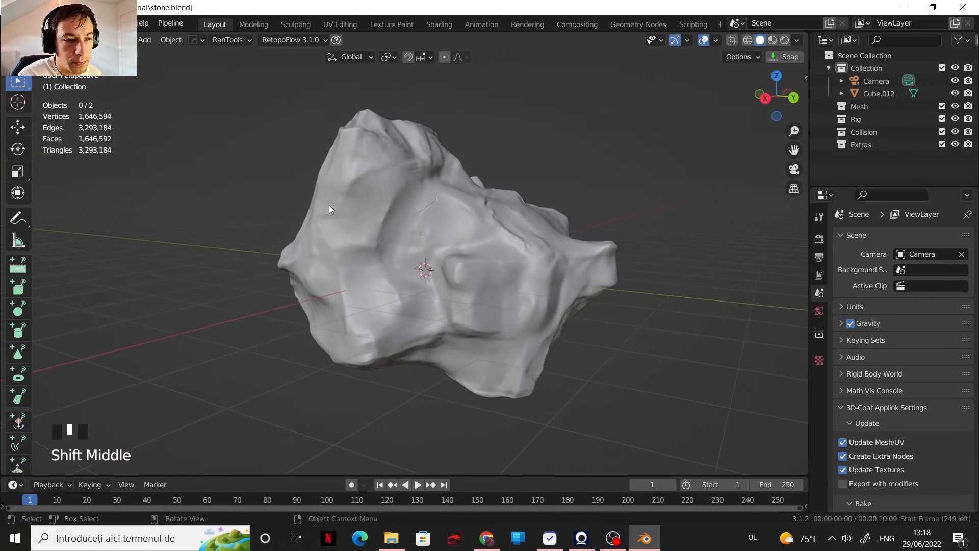
left_click(461, 250)
left_click(477, 232)
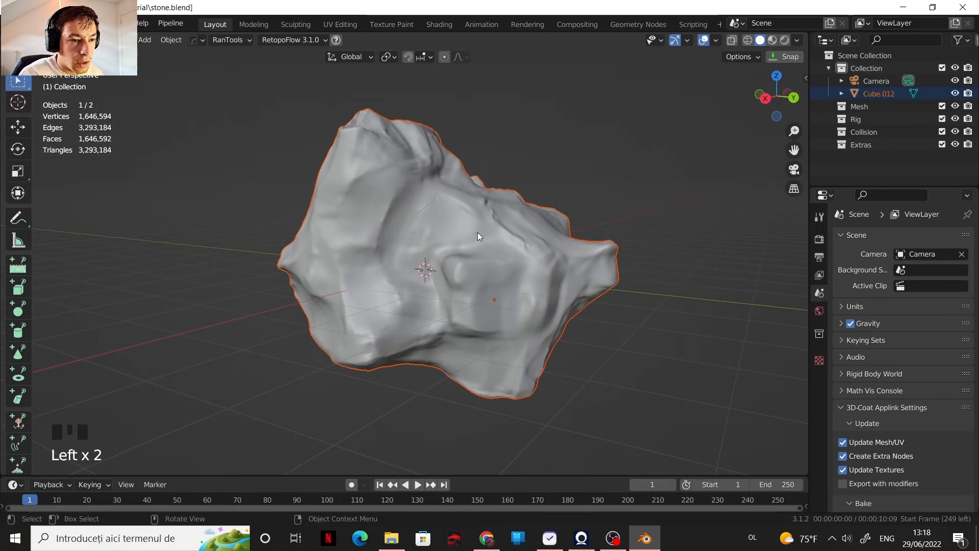
left_click(477, 229)
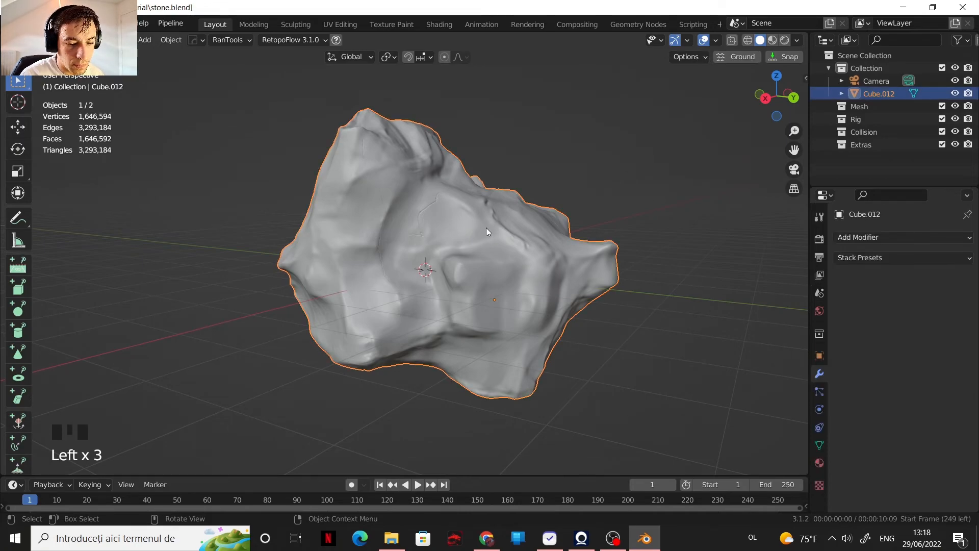
key("shift+d")
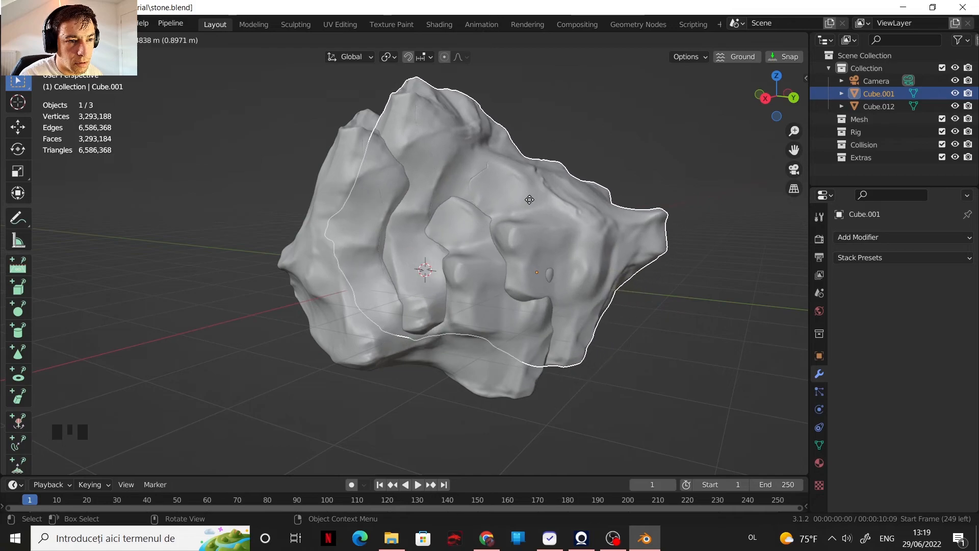
right_click(493, 213)
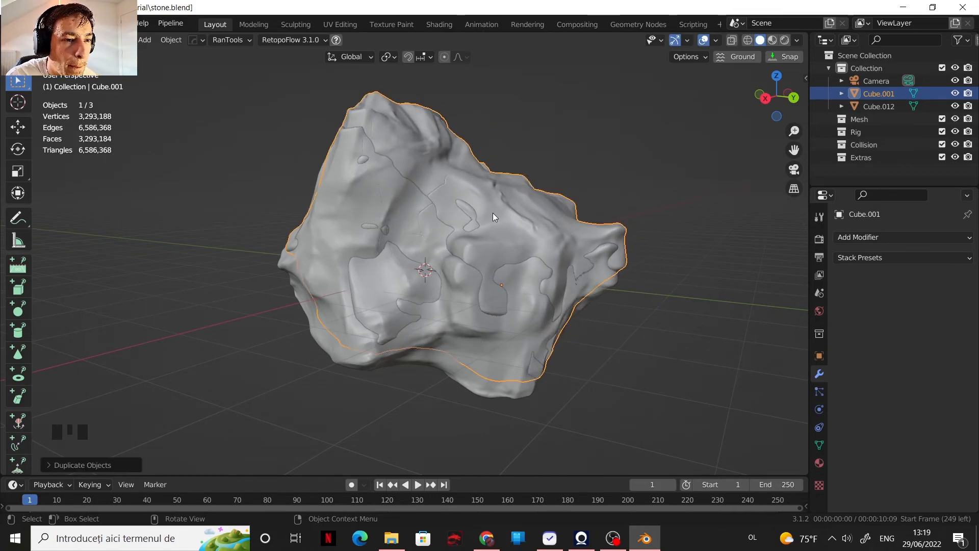
key("ctrl+z")
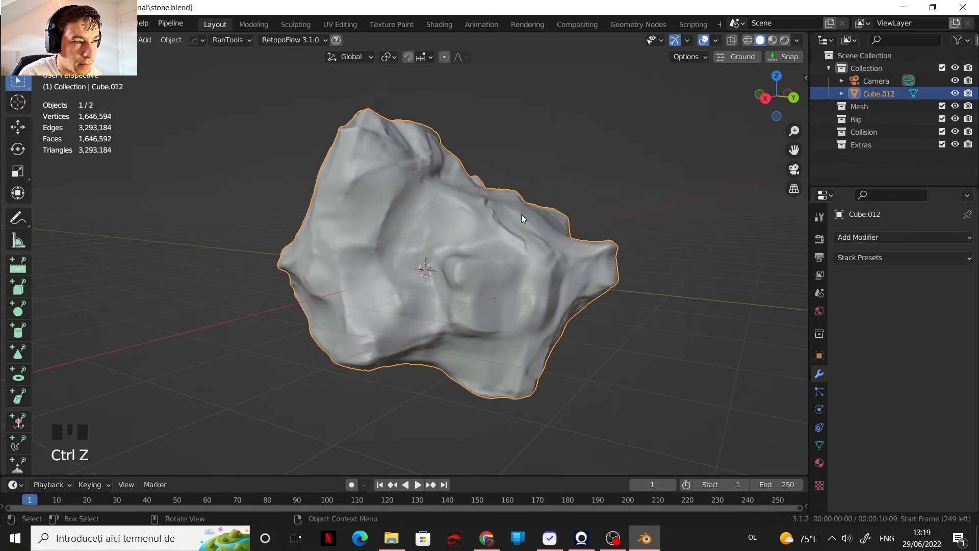
Step: Duplicate the dense stone exactly in place and hide the copy
key("shift+d")
right_click(540, 178)
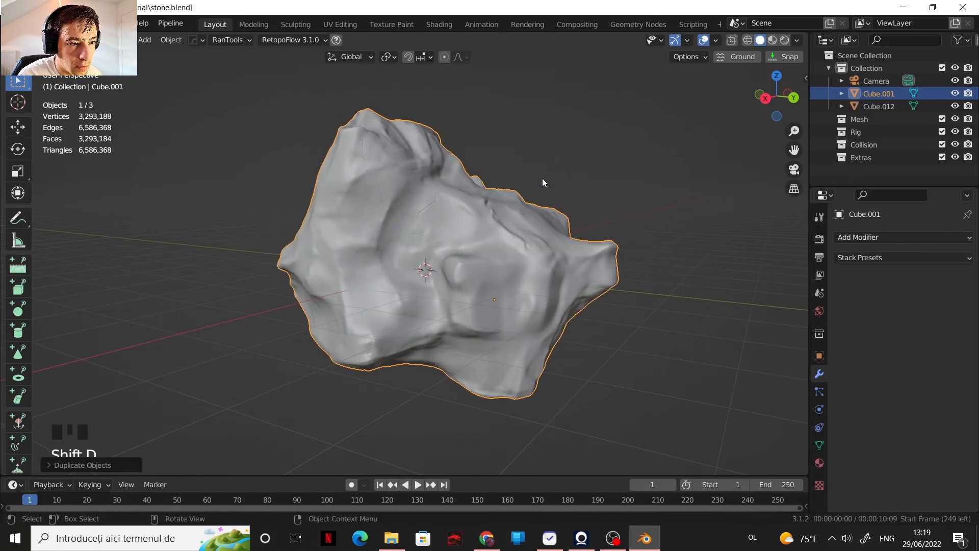
left_click(952, 94)
Step: Add a Decimate modifier to the original stone, set it to Un-Subdivide with 13 iterations, and apply it
left_click(873, 105)
left_click(863, 239)
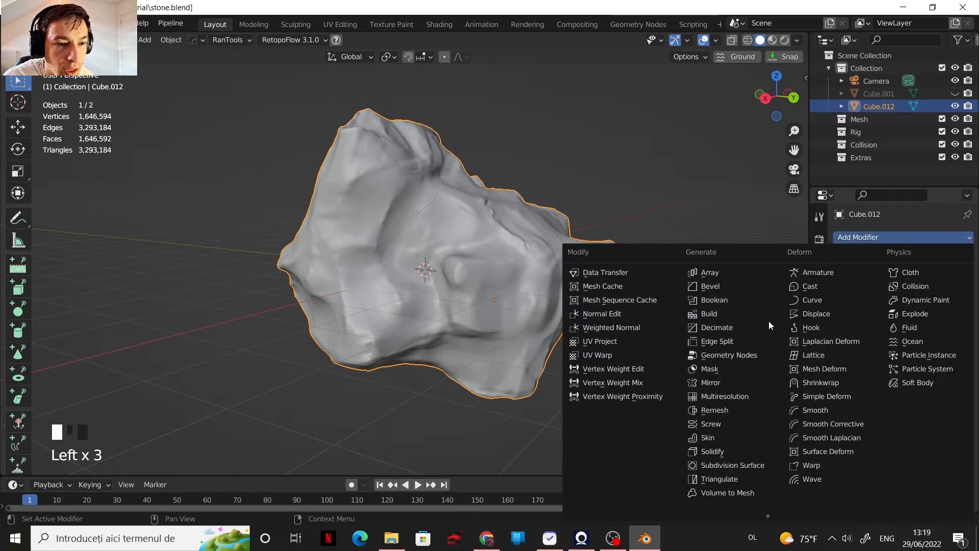
left_click(739, 331)
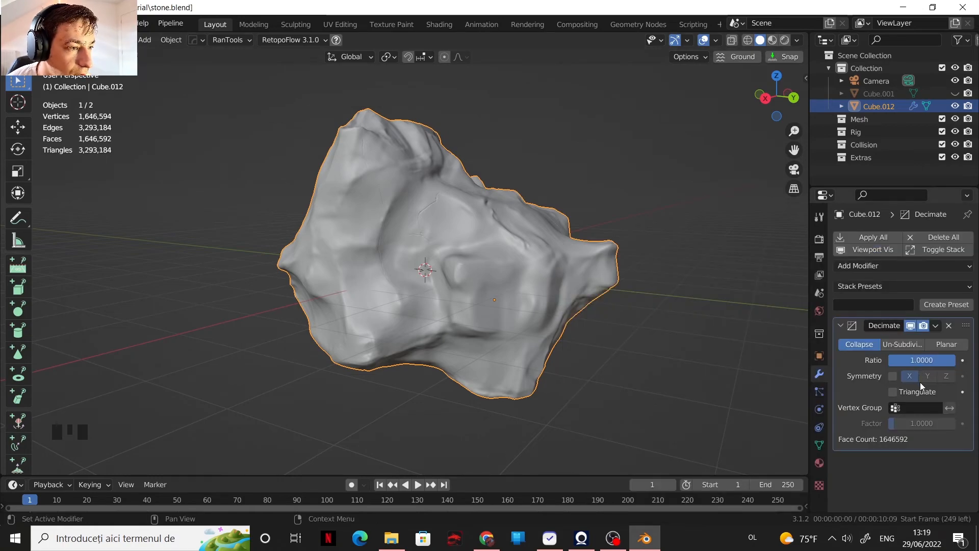
left_click(903, 346)
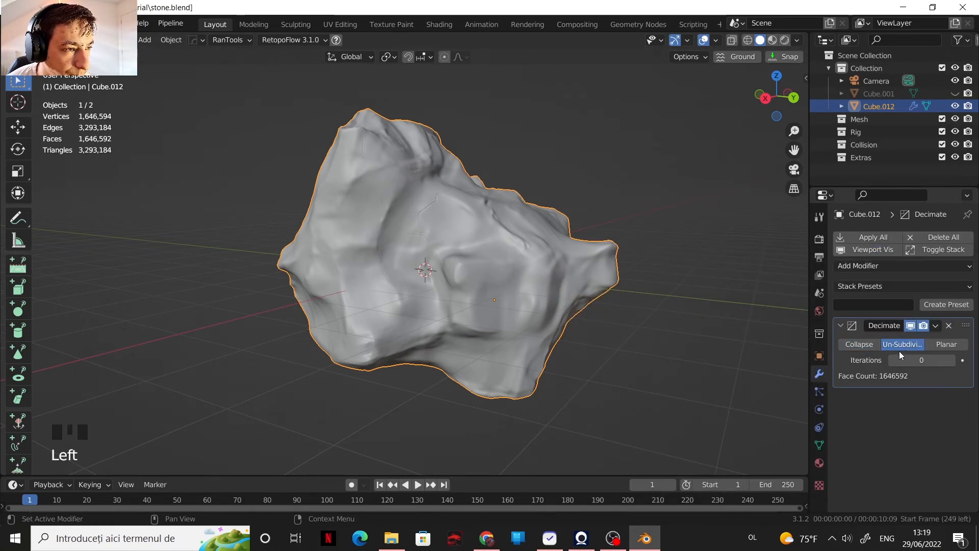
double_click(921, 359)
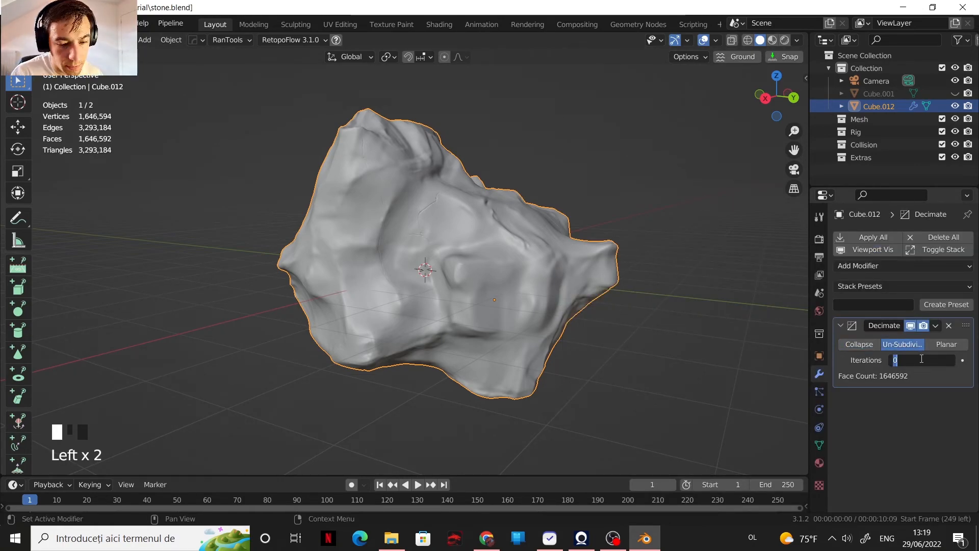
type("13")
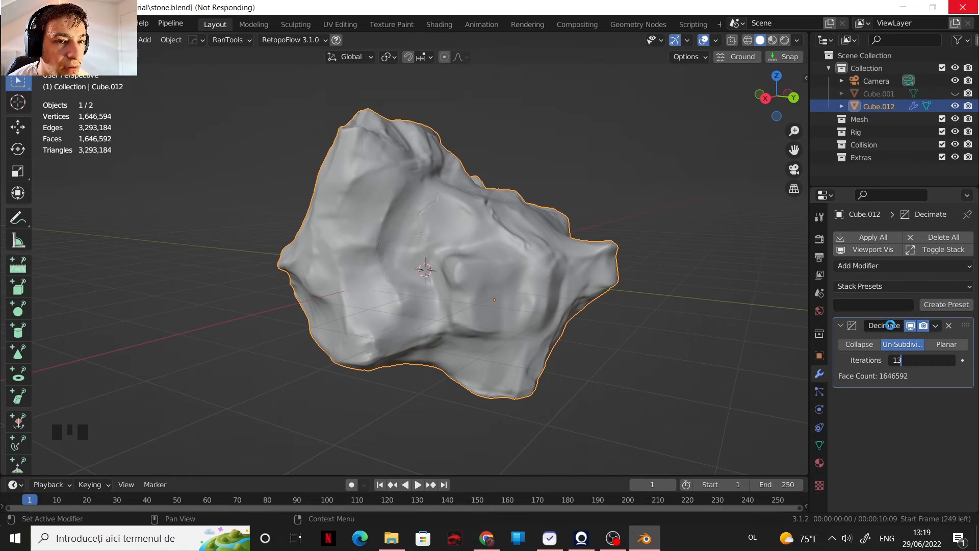
left_click(937, 330)
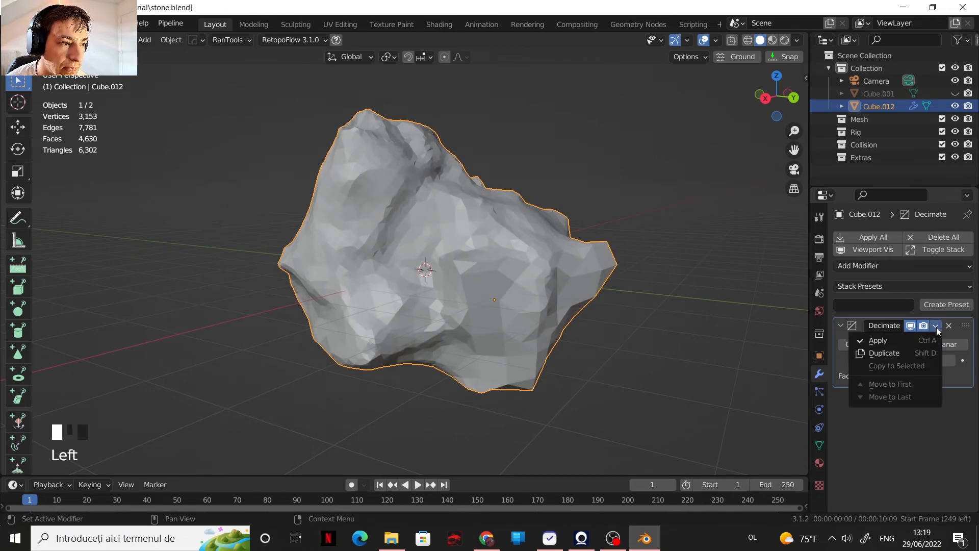
left_click(888, 338)
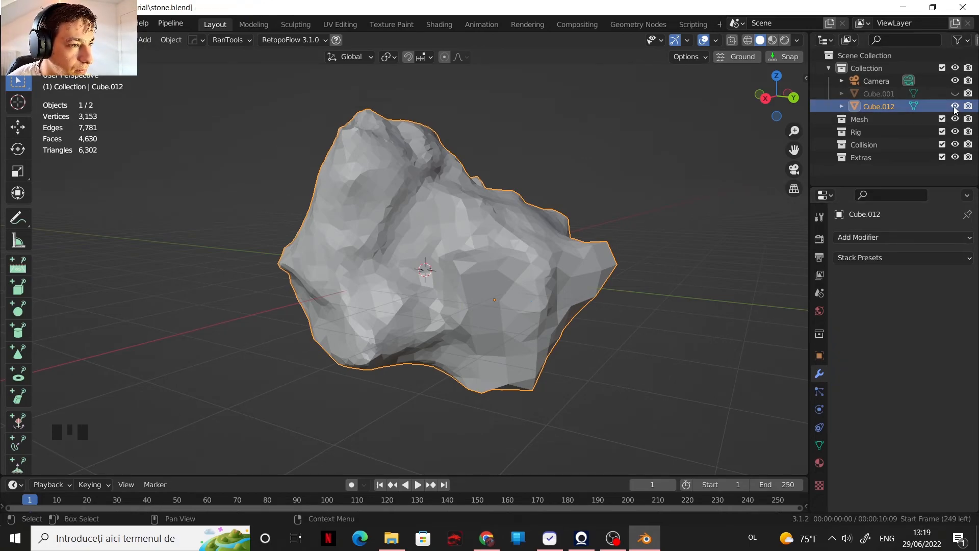
Step: Rename the decimated stone "stone low v1" and hide it
left_click(882, 106)
double_click(882, 106)
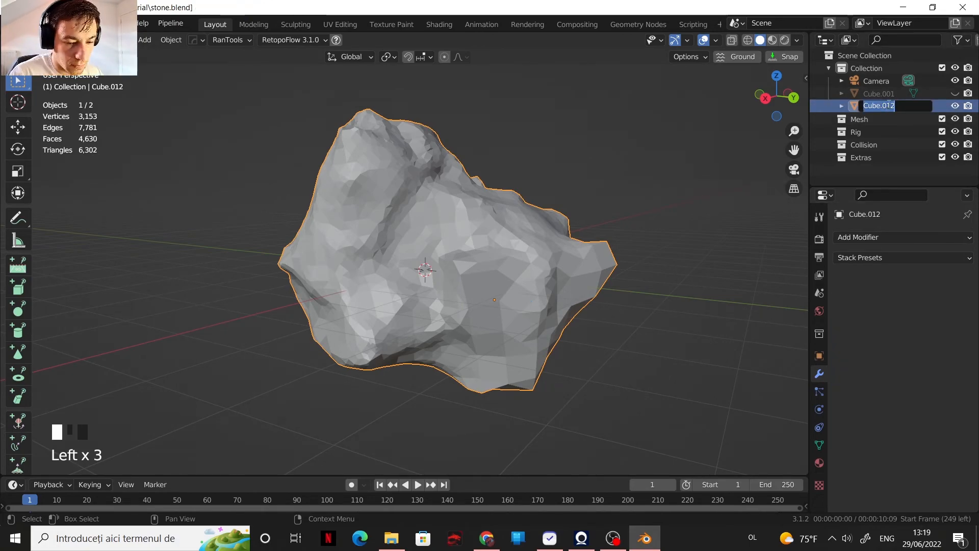
type("stone low v")
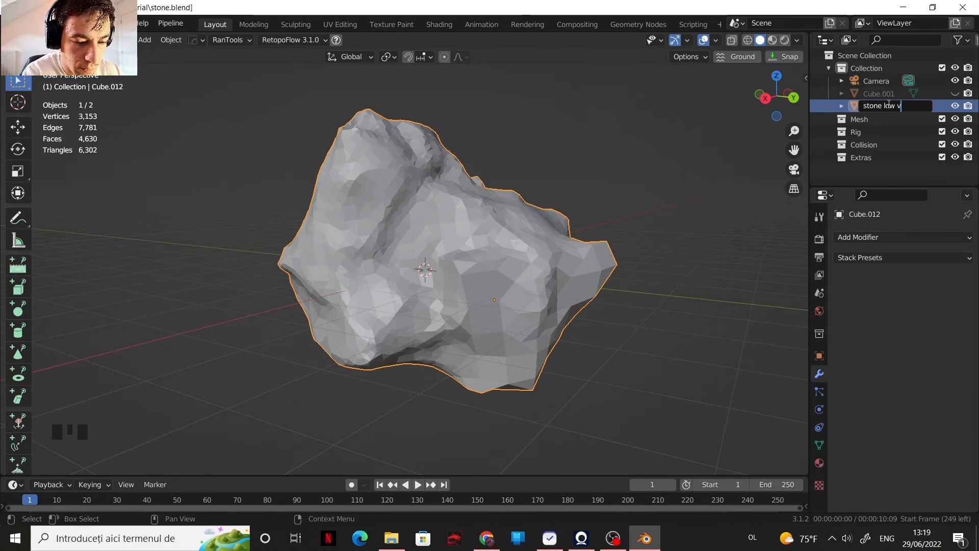
type("1")
key("Return")
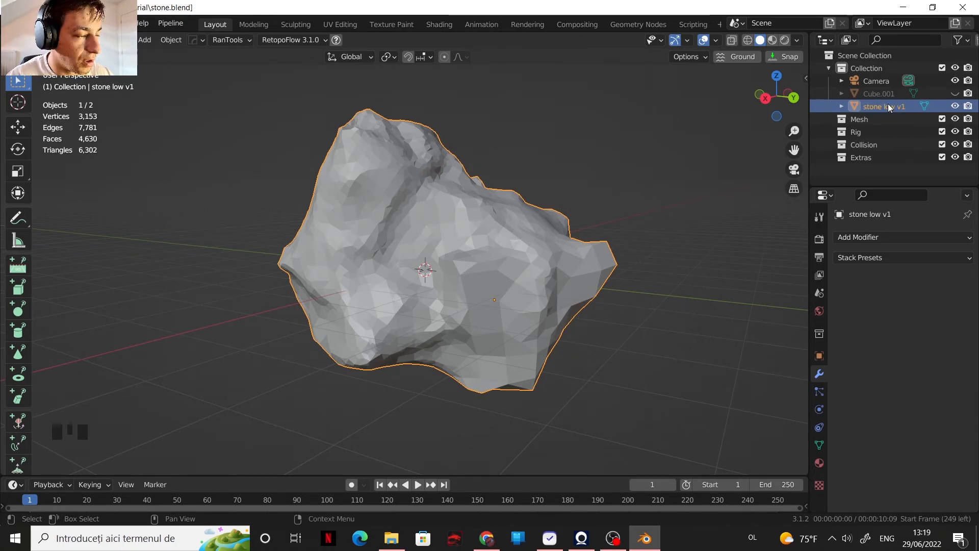
left_click(954, 106)
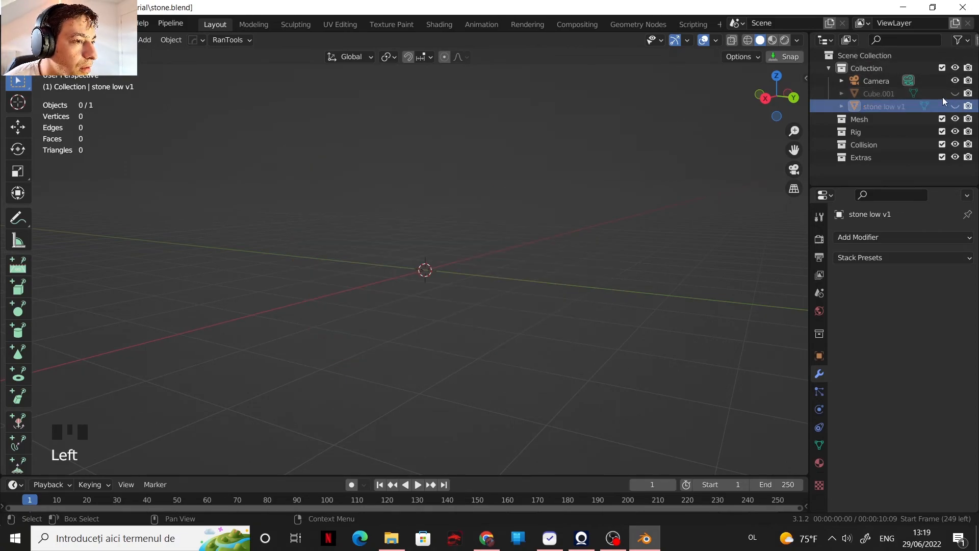
Step: Unhide the dense duplicate of the stone and rename it "stone high"
left_click(954, 93)
left_click(888, 95)
left_click(889, 94)
double_click(888, 95)
type("sn")
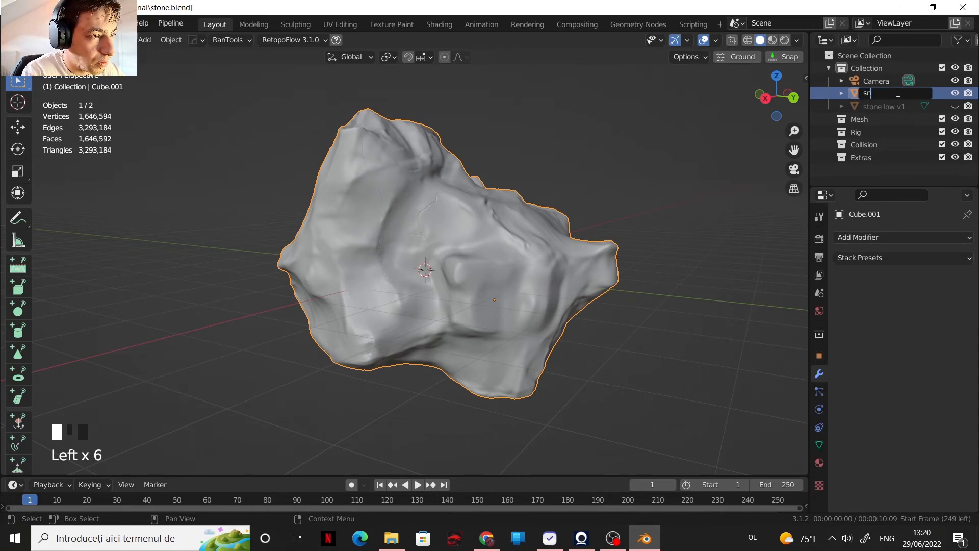
type("one")
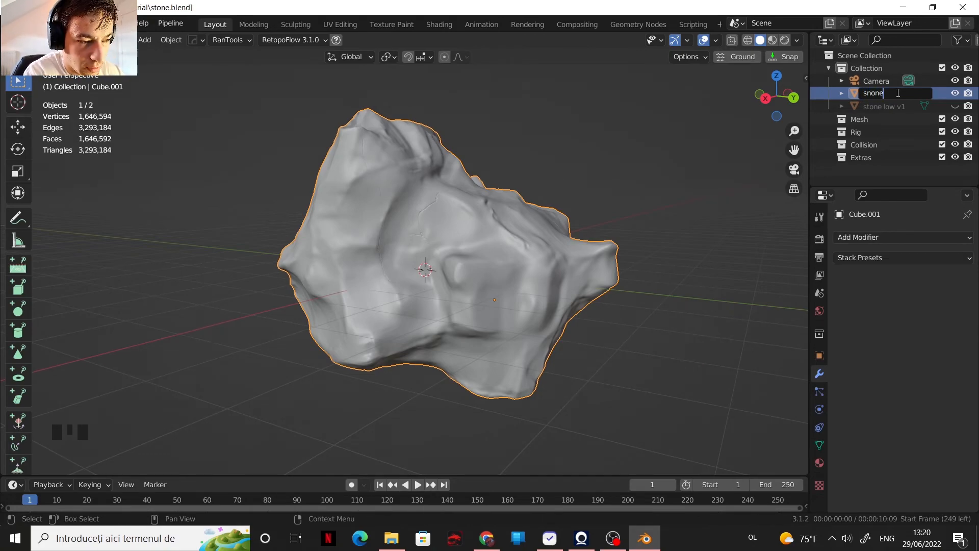
key("BackSpace")
key("BackSpace")
key("BackSpace")
key("BackSpace")
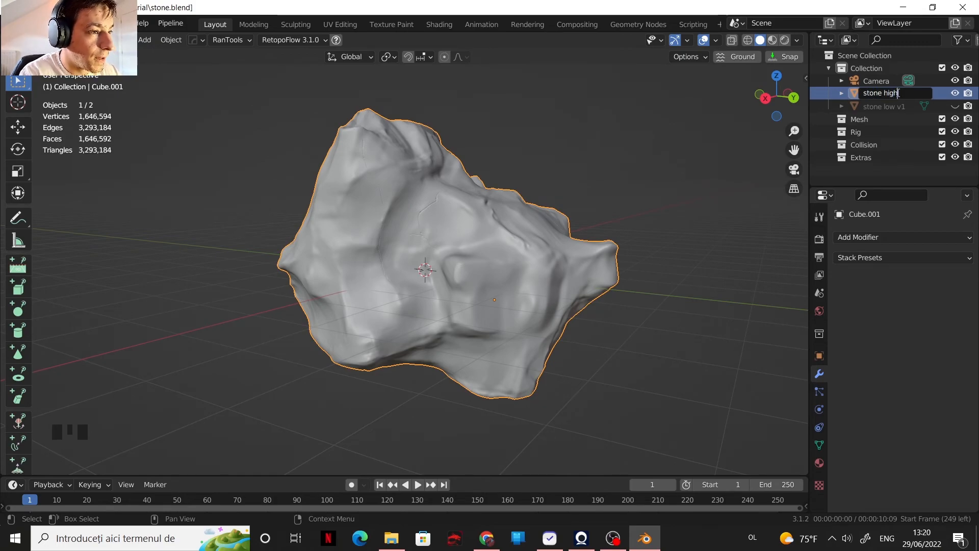
key("Return")
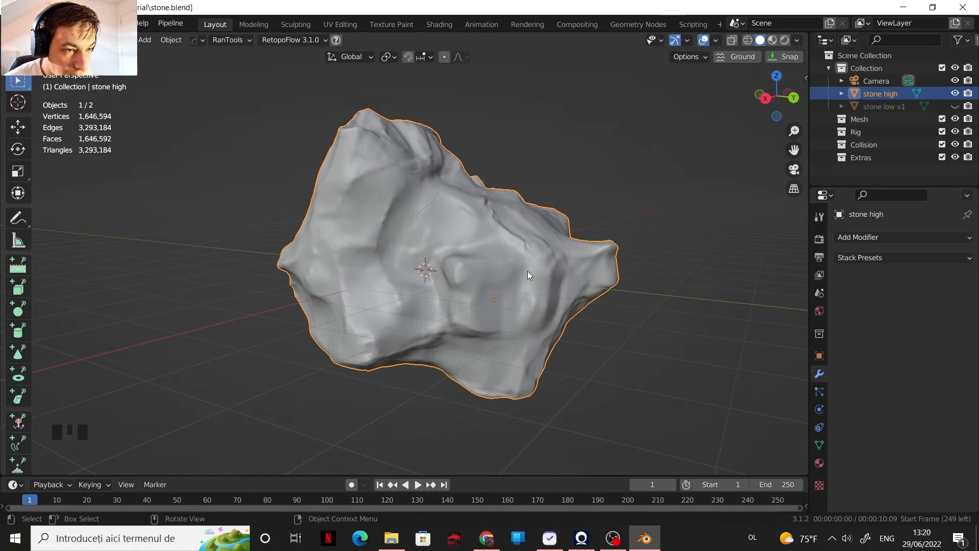
Step: Add a mesh plane and move it along the X axis until it sits in front of the stone
key("shift+a")
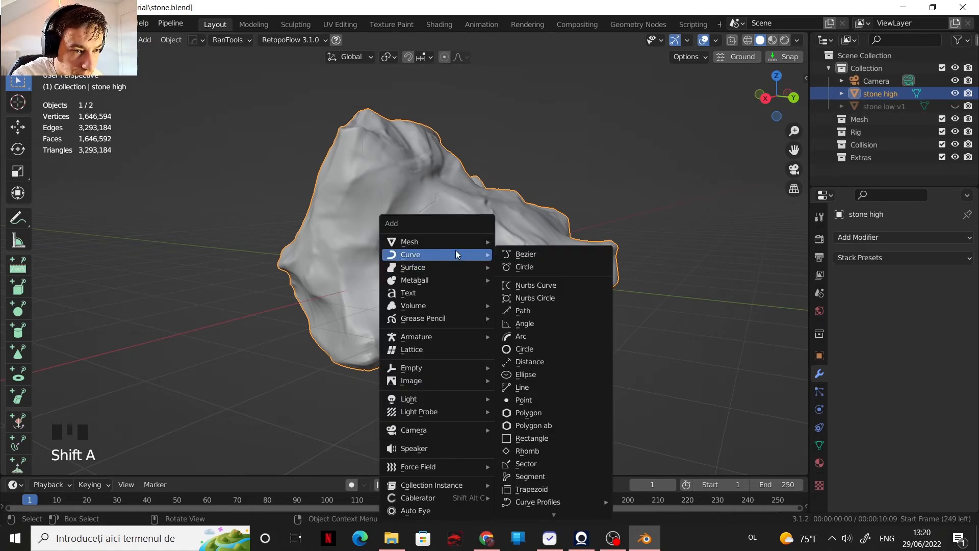
left_click(537, 271)
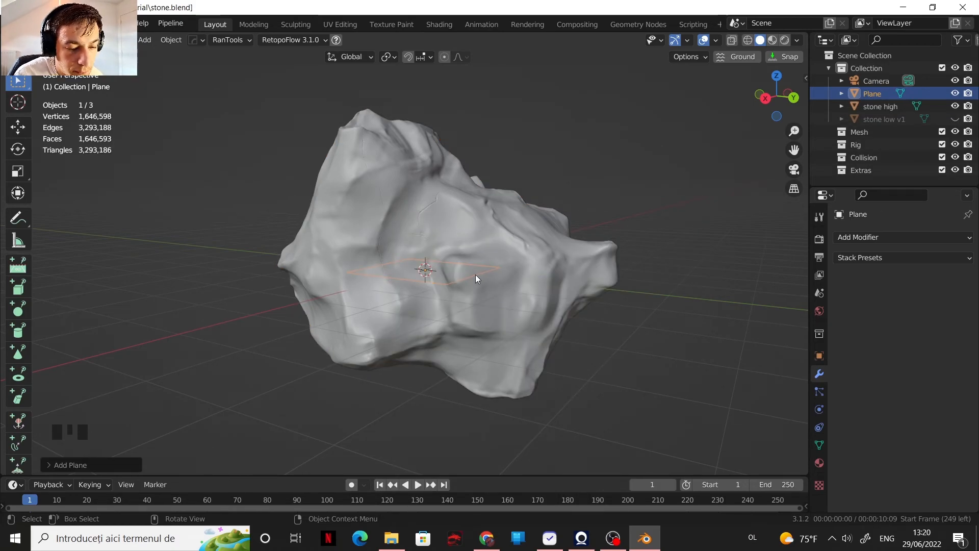
key("g")
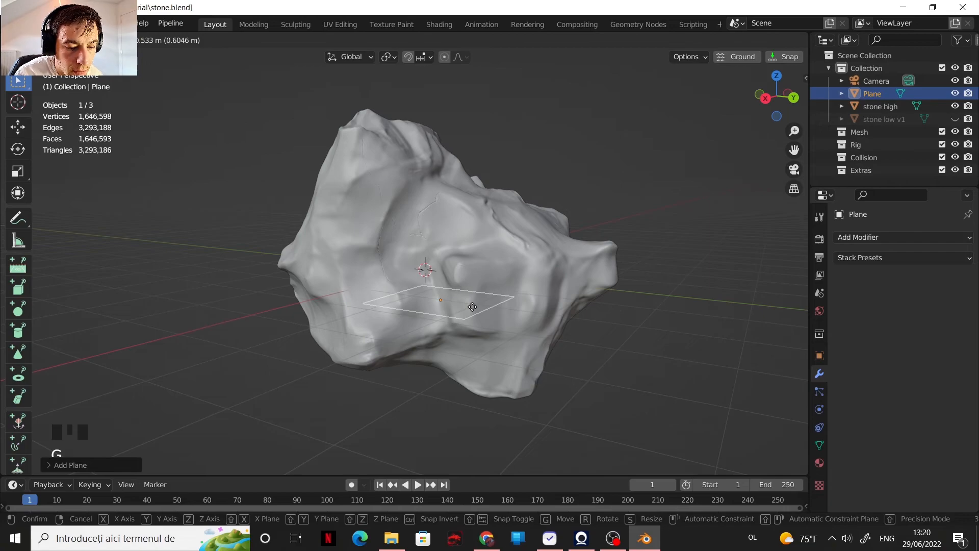
key("x")
left_click(347, 374)
Step: Rotate the plane about the Y axis so it stands roughly upright in front of the stone
key("r")
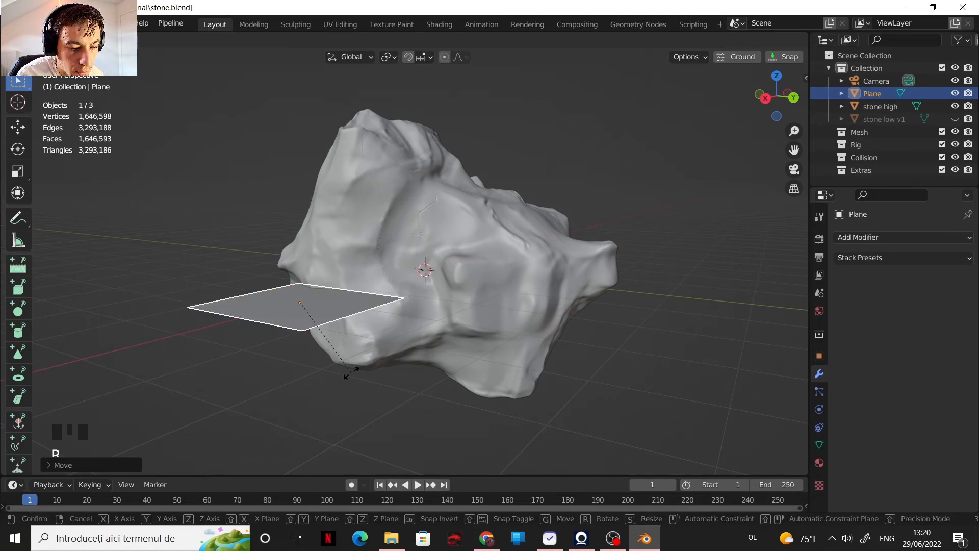
key("y")
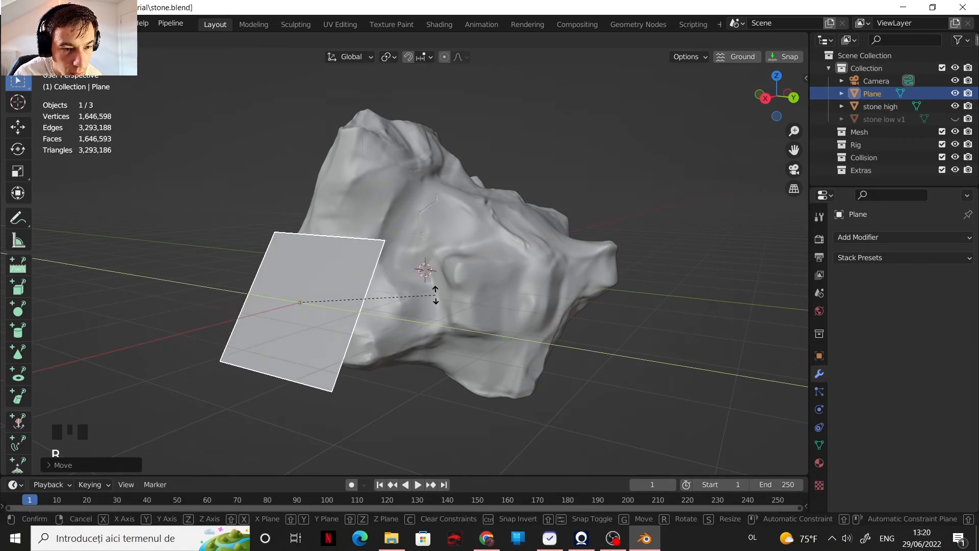
left_click(407, 195)
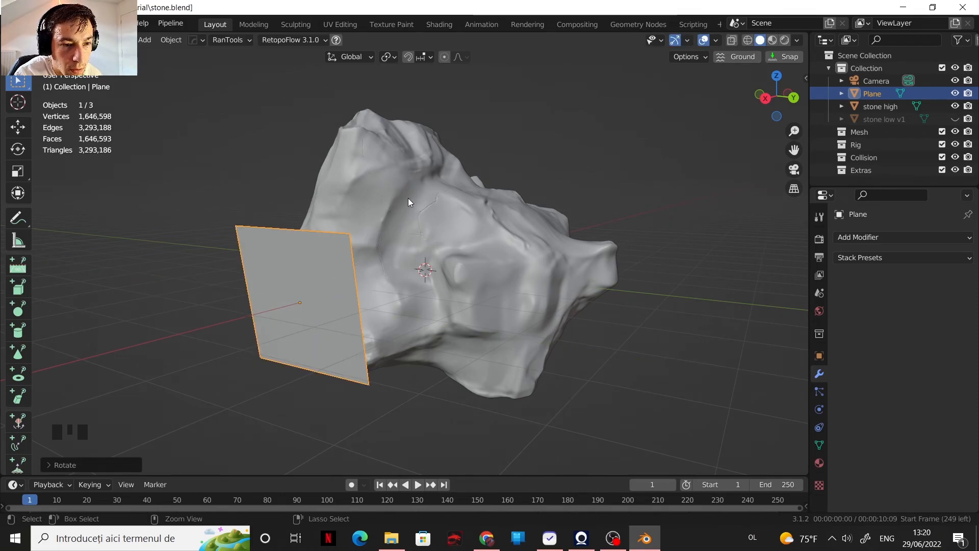
Step: Add a Shrinkwrap modifier to the plane with "stone high" as its target
middle_click_drag(411, 289, 501, 270, "shift")
scroll(534, 280, "up", 2)
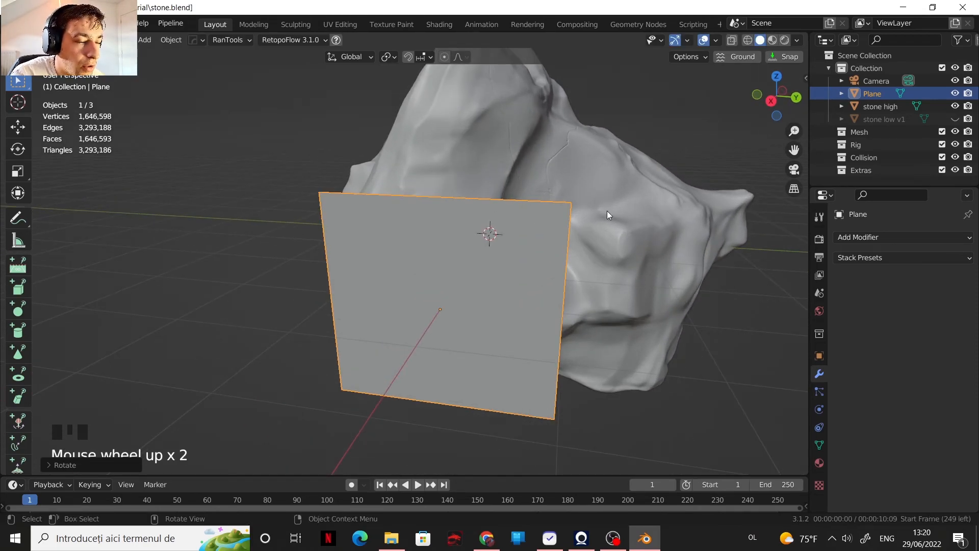
left_click(868, 236)
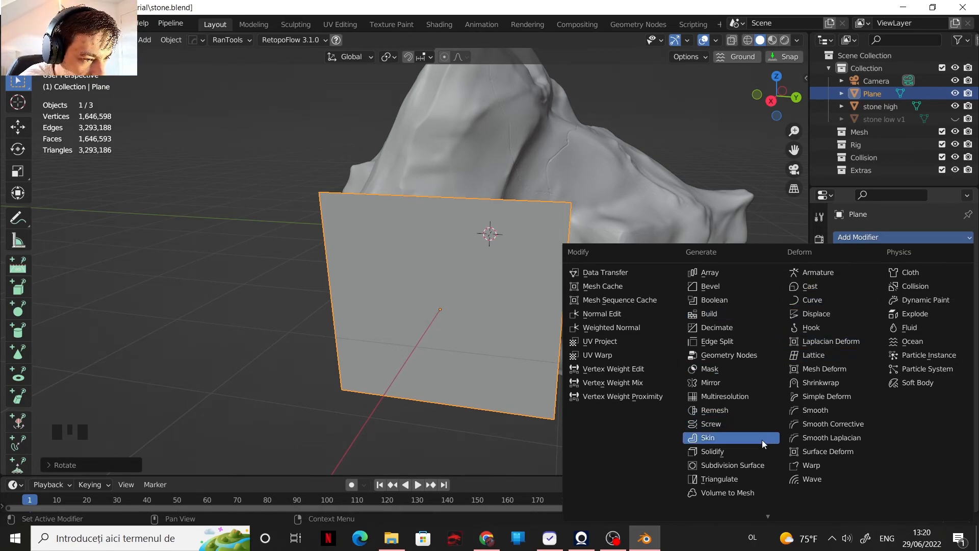
left_click(851, 381)
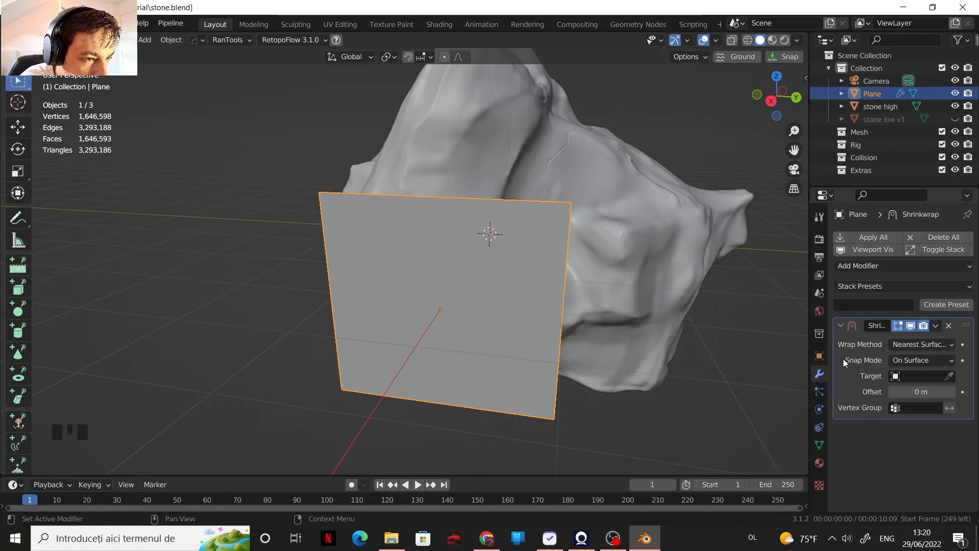
left_click(949, 376)
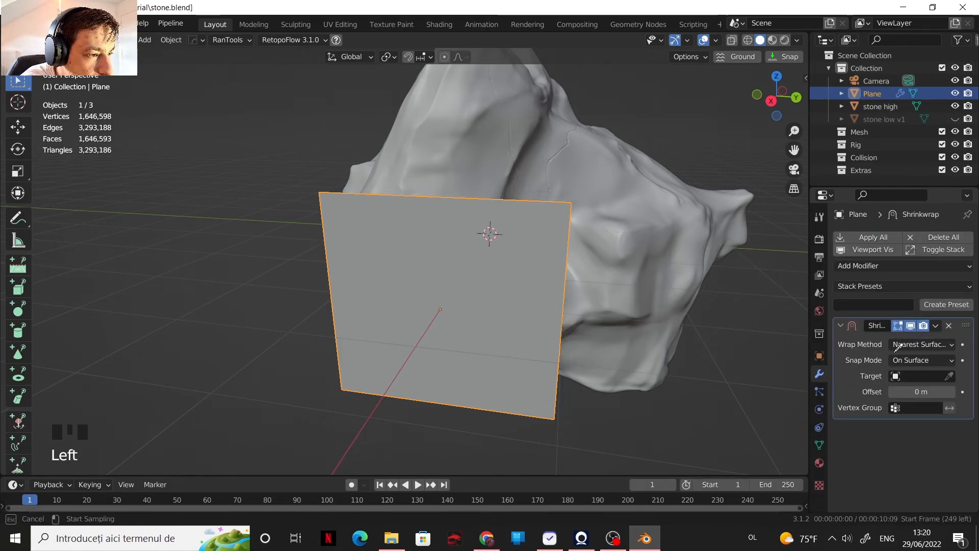
left_click(629, 243)
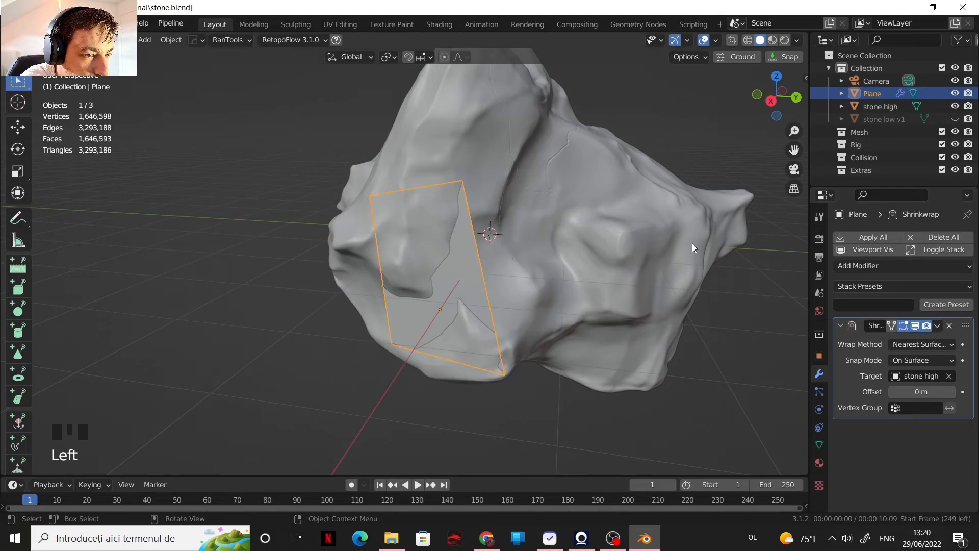
Step: Set the Shrinkwrap modifier's offset to 0.05 m
left_click(950, 392)
left_click(950, 391)
left_click(951, 392)
left_click(950, 391)
left_click(950, 391)
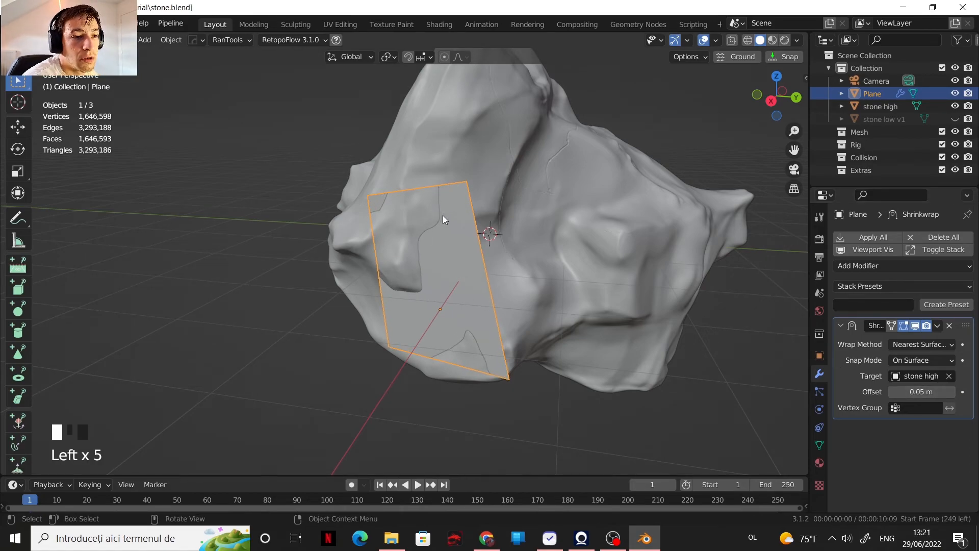
Step: Enter Edit Mode on the plane and display the Shrinkwrap result on the editing cage
middle_click_drag(466, 200, 517, 224, "shift")
scroll(516, 223, "up", 2)
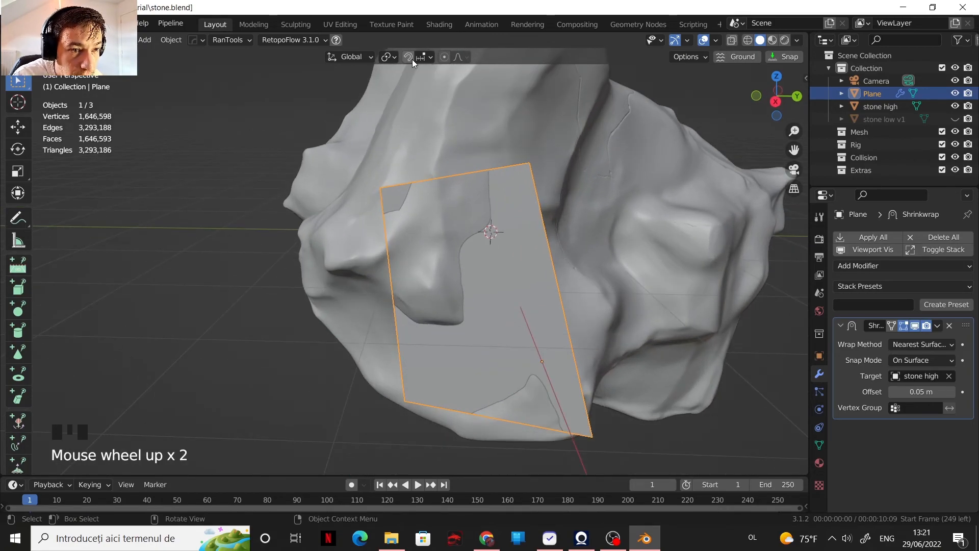
key("Tab")
scroll(444, 171, "down", 2)
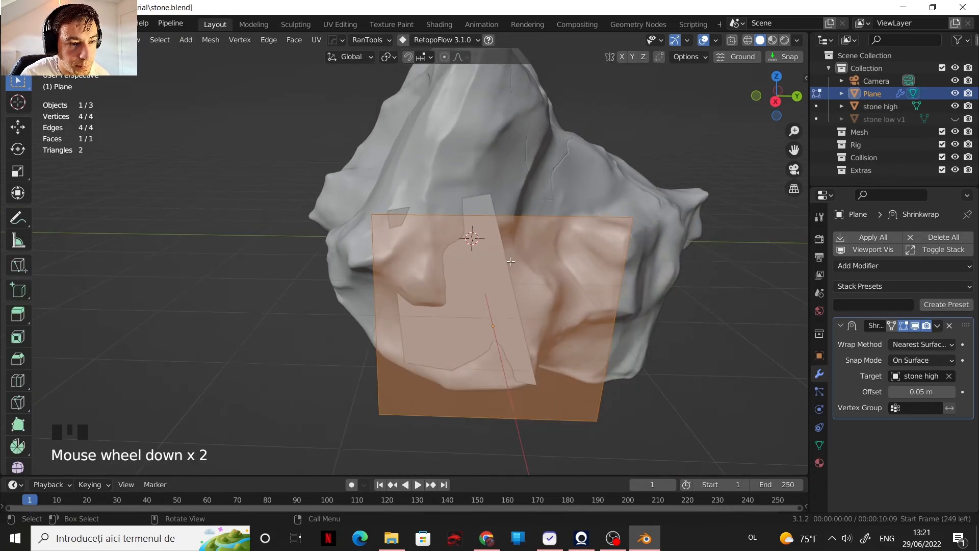
left_click(891, 326)
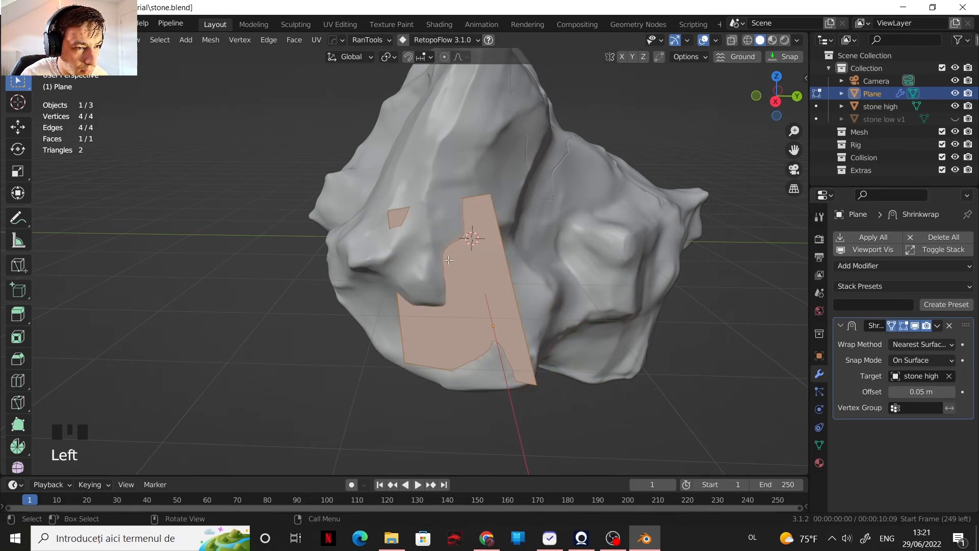
Step: Enable snapping and set the snap target to Face
scroll(290, 223, "up", 2)
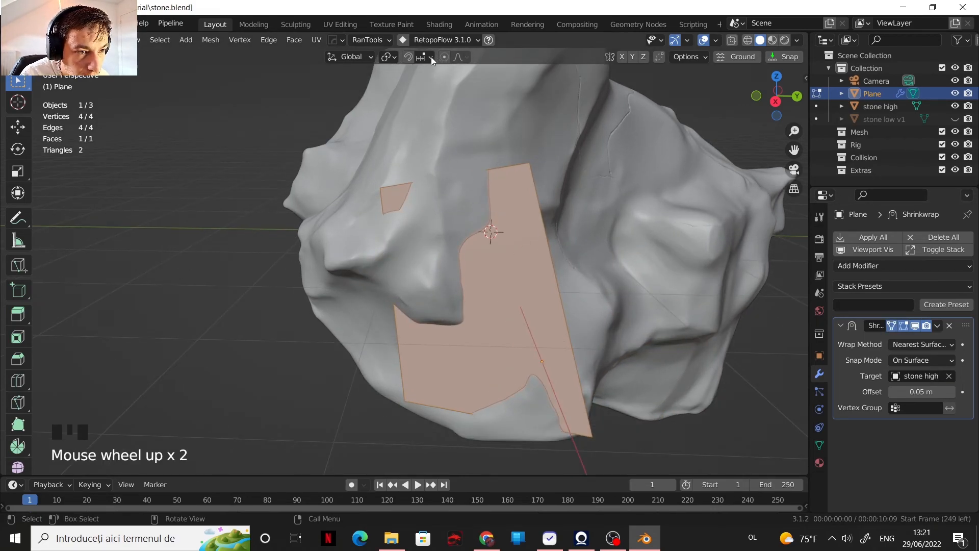
left_click(409, 57)
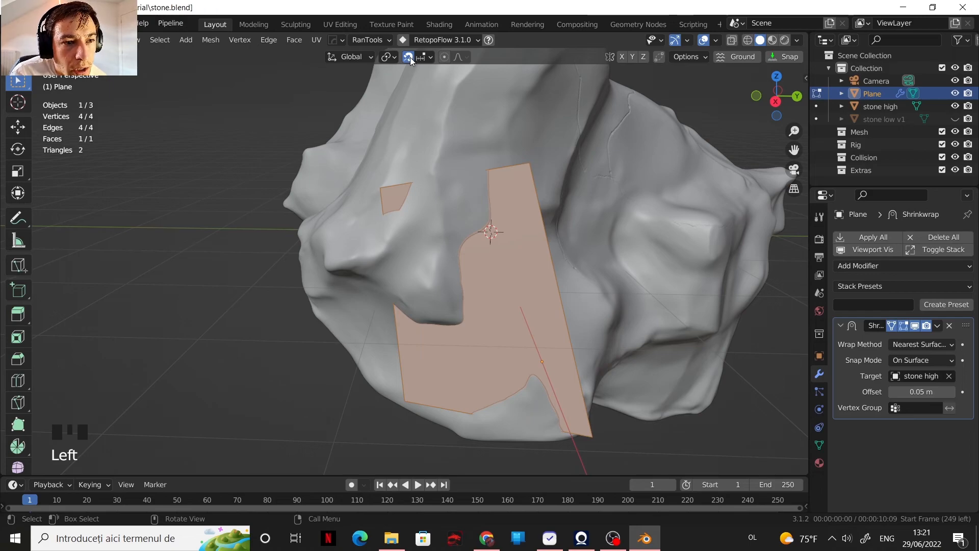
left_click(425, 62)
left_click(424, 60)
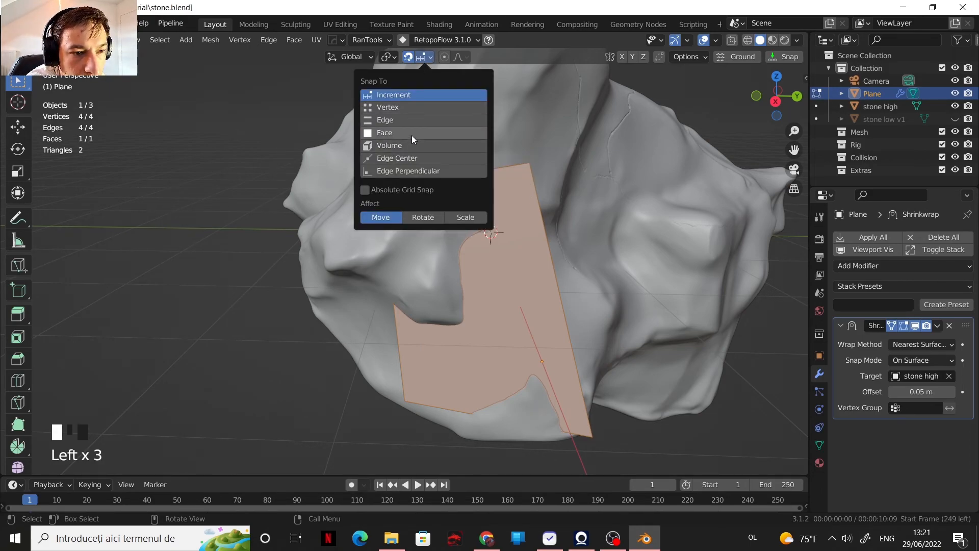
left_click(411, 134)
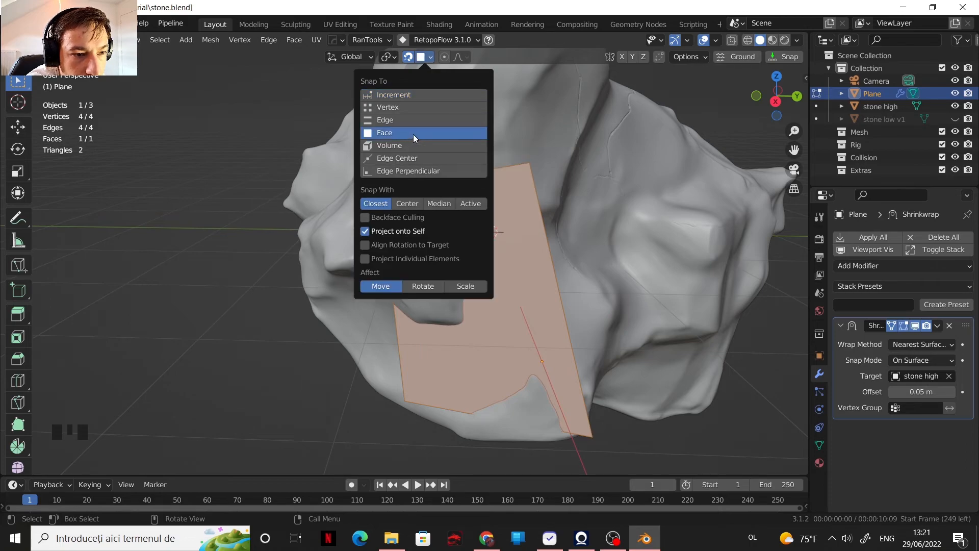
Step: Enable Backface Culling, Align Rotation to Target and Project Individual Elements for snapping, and make it affect Rotate as well as Move
left_click(365, 218)
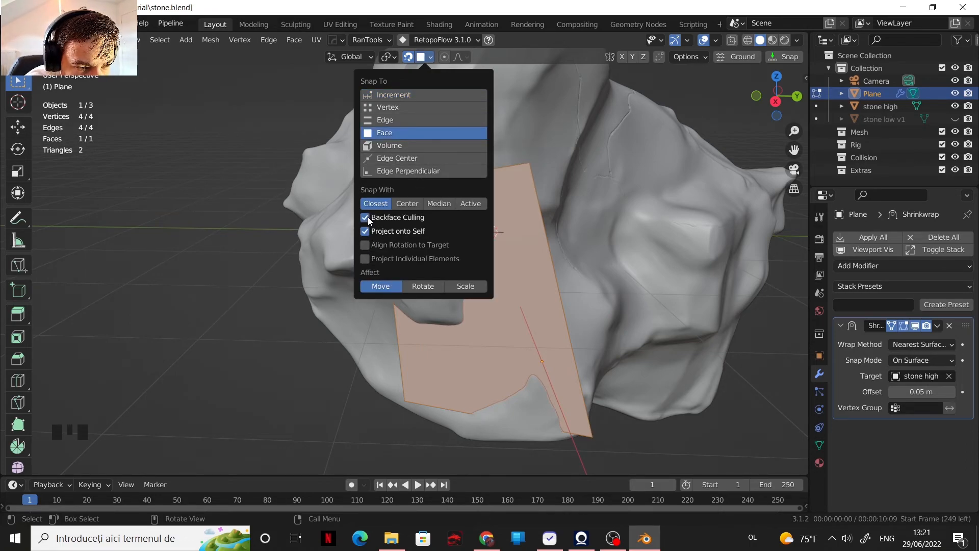
left_click(370, 245)
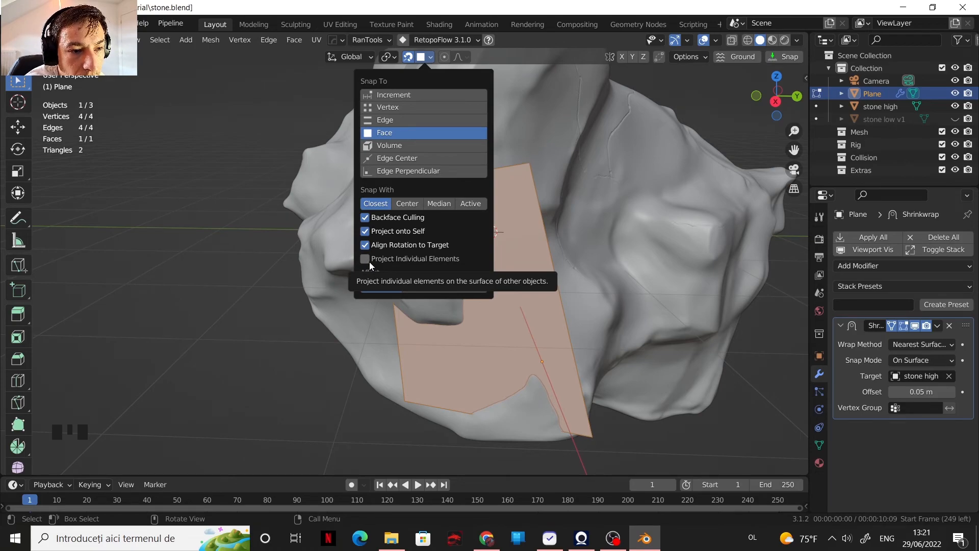
left_click(370, 261)
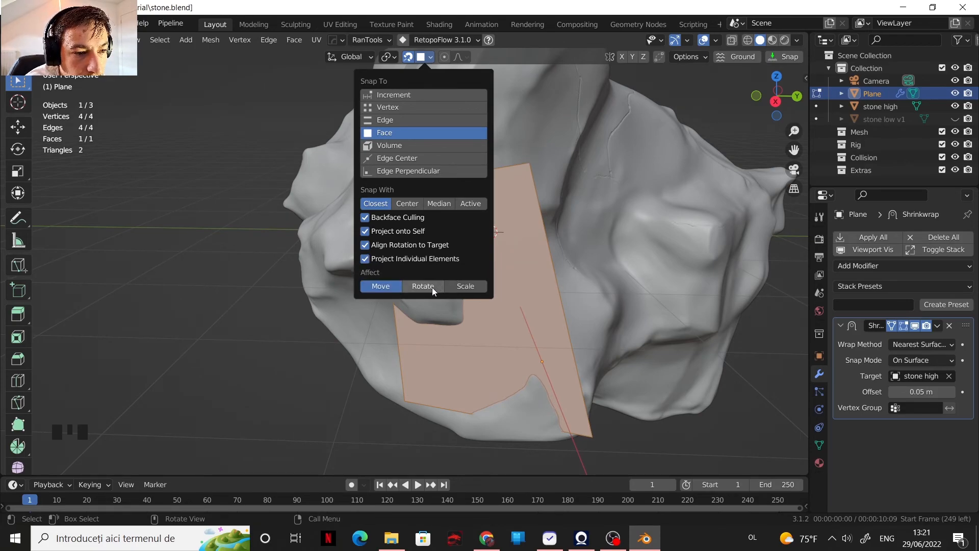
left_click(419, 286)
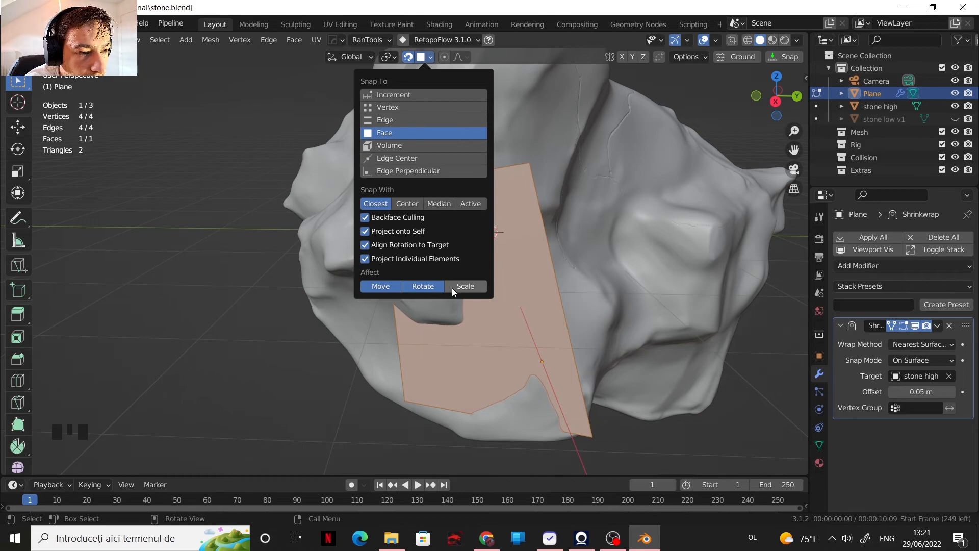
left_click(425, 59)
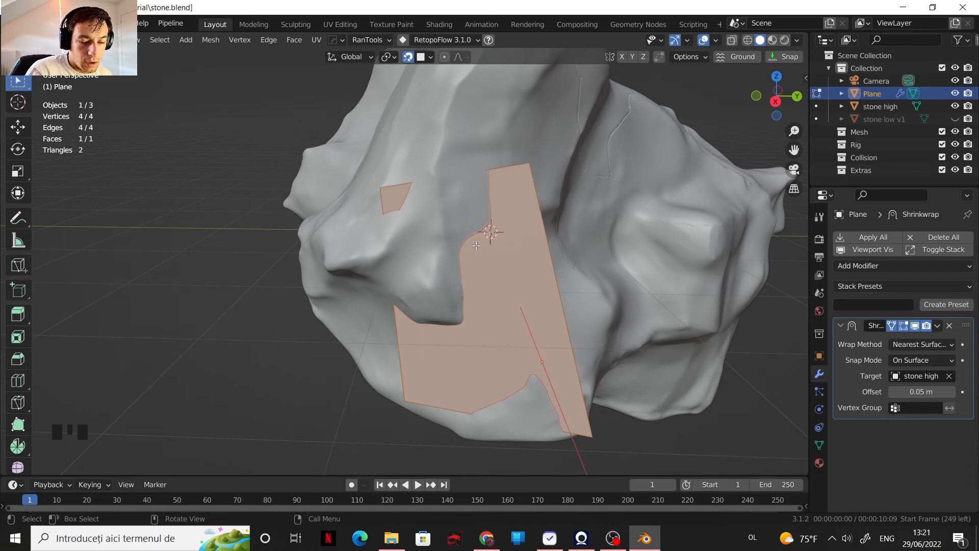
Step: Scale the plane down to a small patch and move it about 1.4 m up onto the stone's front face
middle_click_drag(524, 212, 434, 248, "shift")
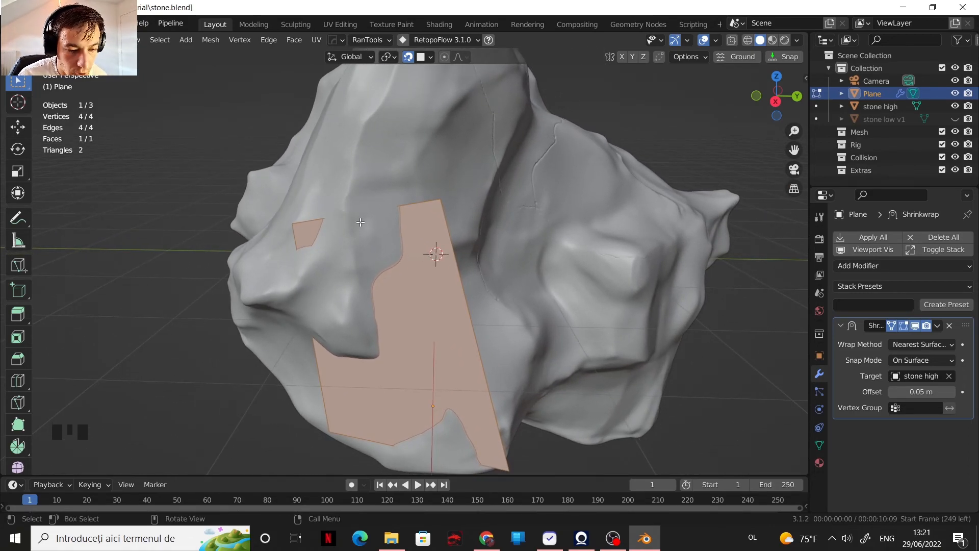
key("s")
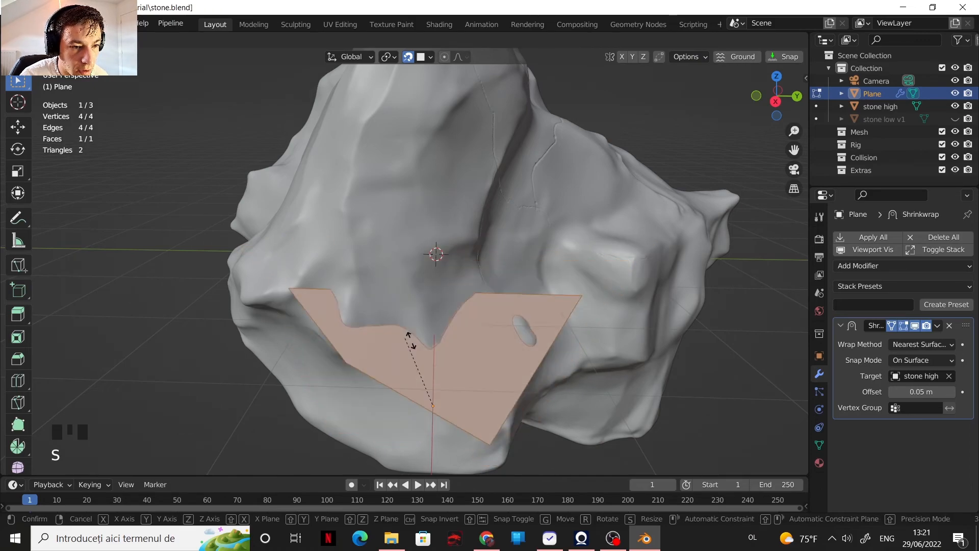
left_click(439, 396)
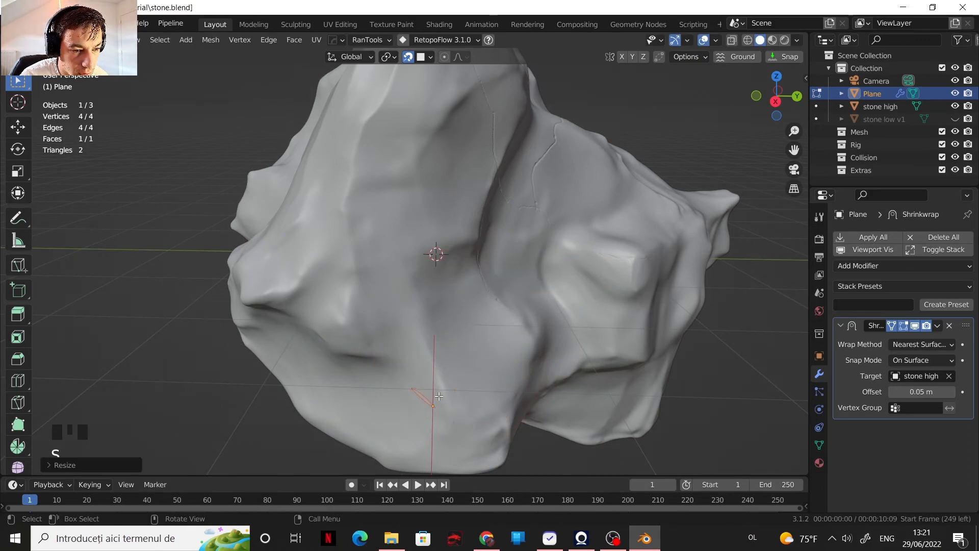
key("s")
left_click(442, 395)
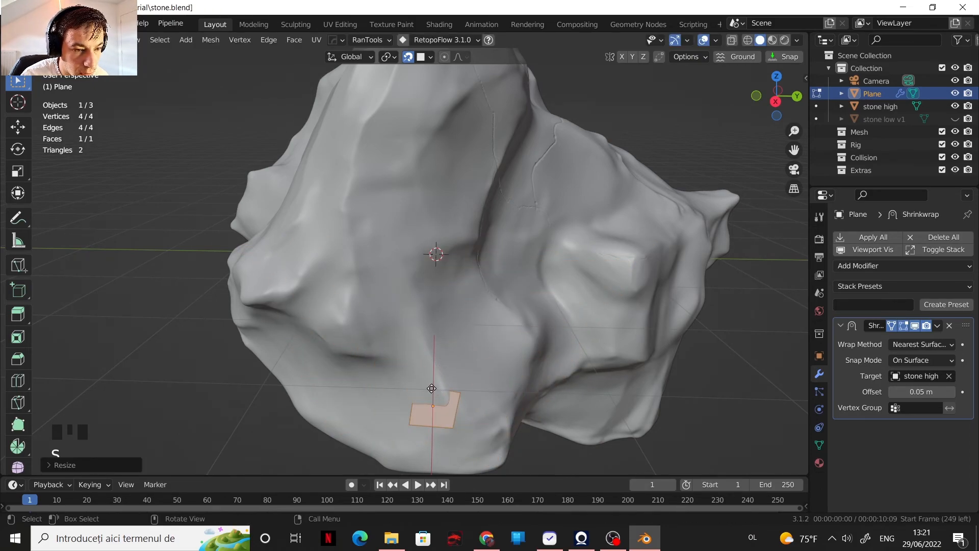
key("g")
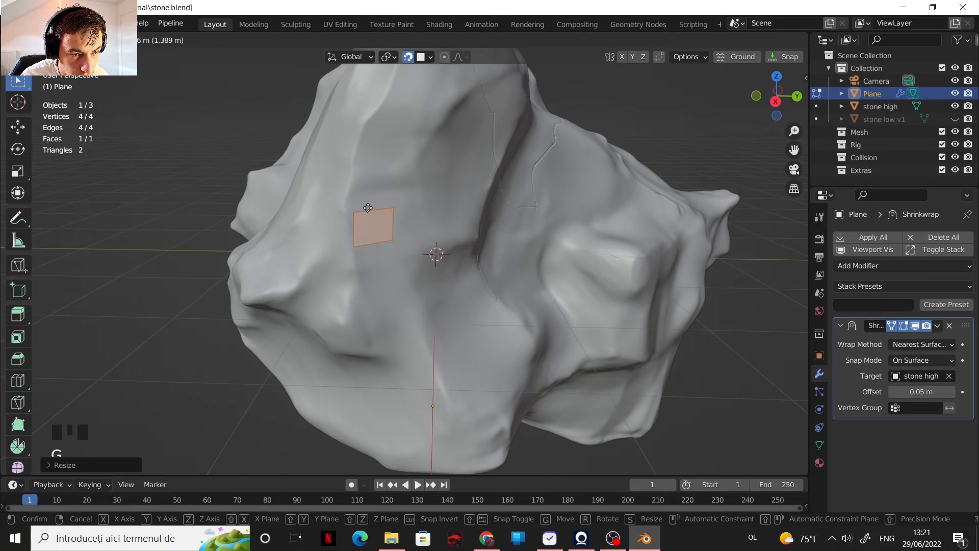
left_click(371, 210)
Step: Set the Shrinkwrap modifier's offset to 0.01 m so the patch sits closer to the stone
middle_click_drag(373, 212, 476, 288, "shift")
scroll(518, 313, "up", 3)
middle_click_drag(518, 312, 555, 231, "shift")
scroll(428, 269, "up", 2)
scroll(428, 269, "up", 1)
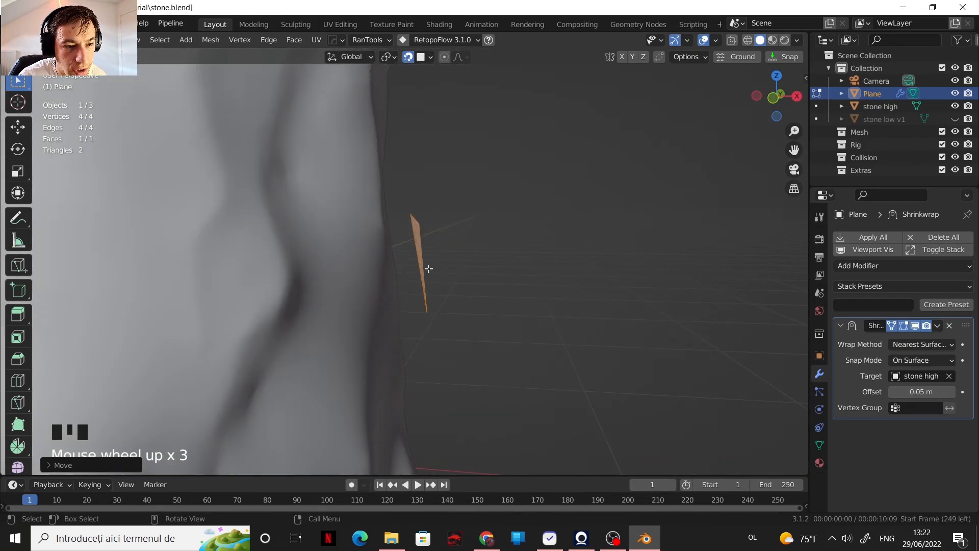
left_click(912, 392)
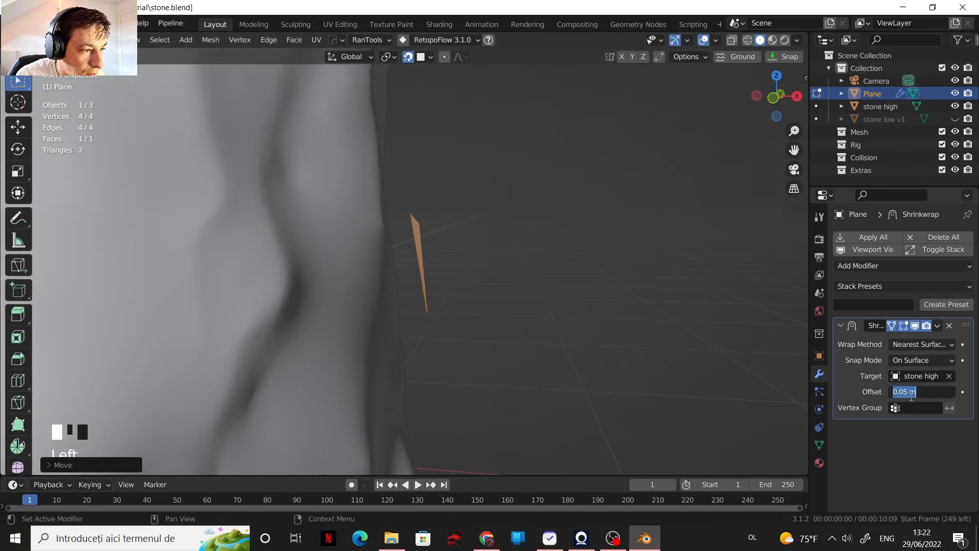
left_click(907, 393)
key("BackSpace")
type("1")
key("Return")
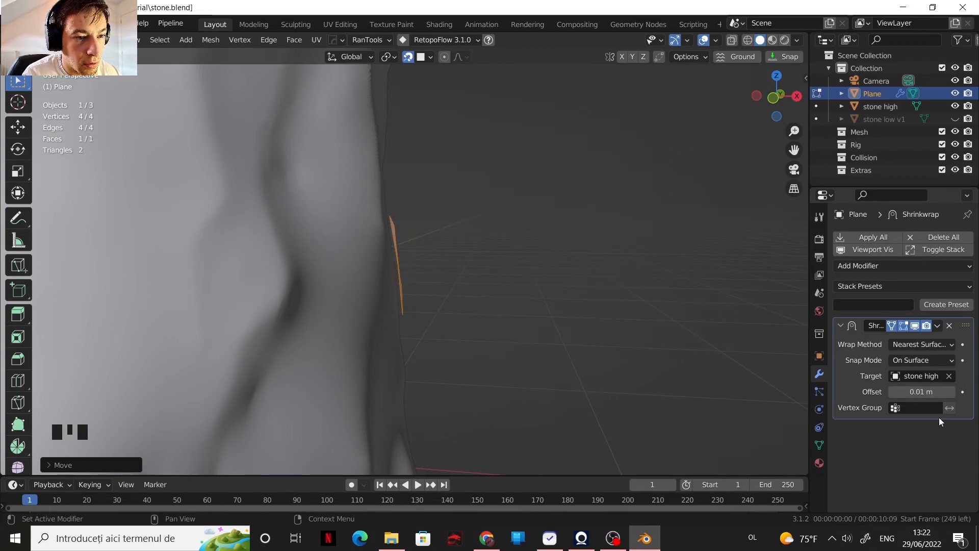
Step: Move the patch's upper-left vertex slightly outward along the stone surface
middle_click_drag(515, 250, 420, 289)
scroll(434, 251, "down", 2)
scroll(419, 289, "up", 1)
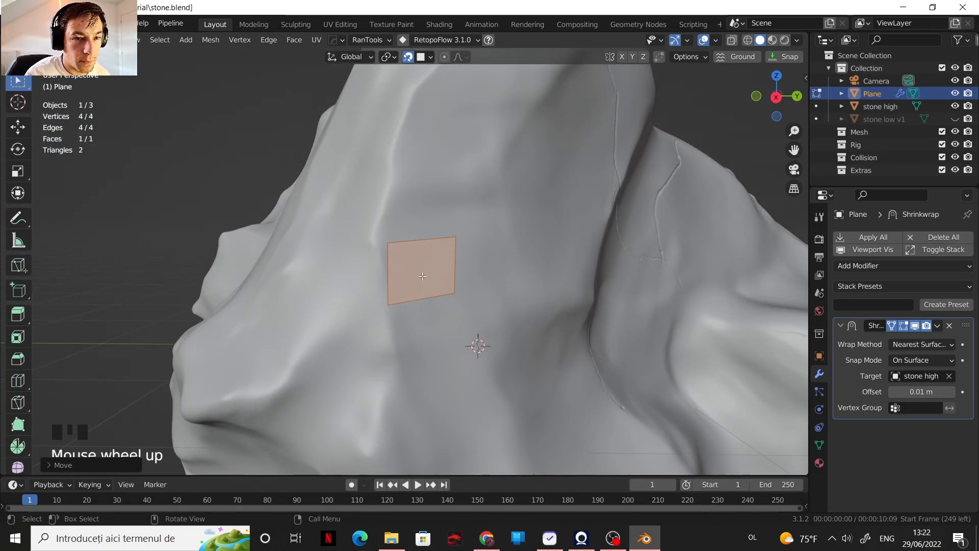
left_click(465, 295)
left_click(398, 245)
key("g")
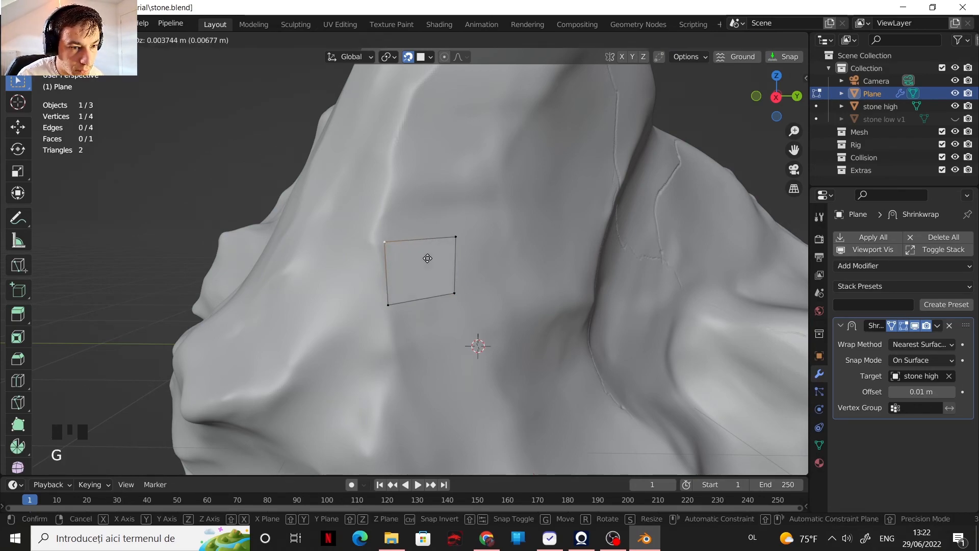
left_click(419, 263)
Step: Select the patch's two right-hand vertices and move that edge outward to widen the patch
scroll(441, 270, "down", 1)
middle_click_drag(441, 270, 409, 304, "shift")
scroll(399, 287, "down", 2)
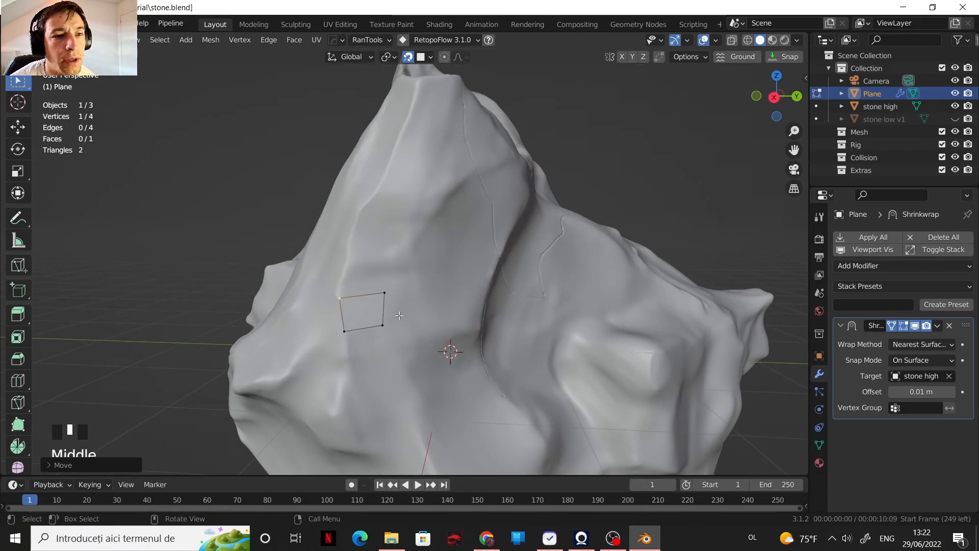
scroll(399, 316, "up", 1)
scroll(398, 315, "down", 1)
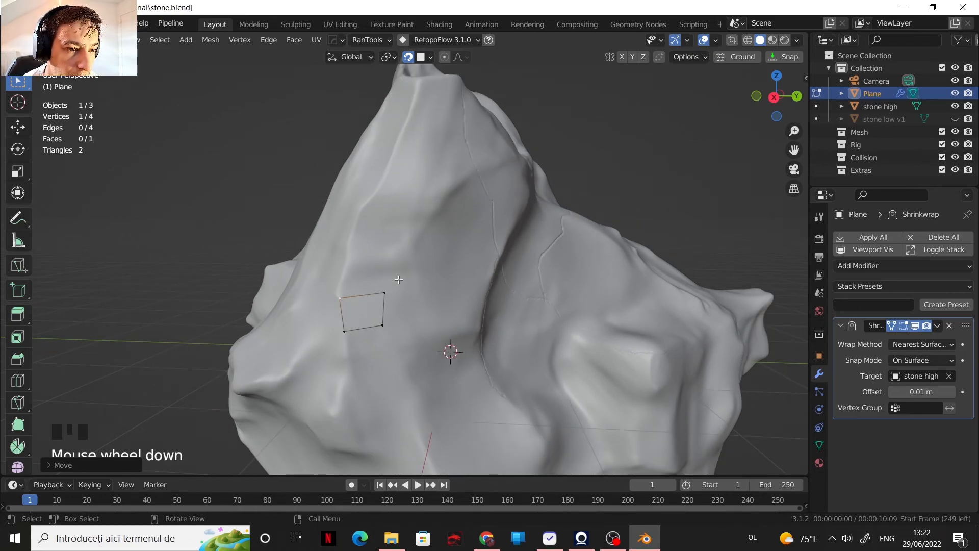
left_click(390, 296)
left_click(392, 322, "shift")
key("g")
left_click(433, 305)
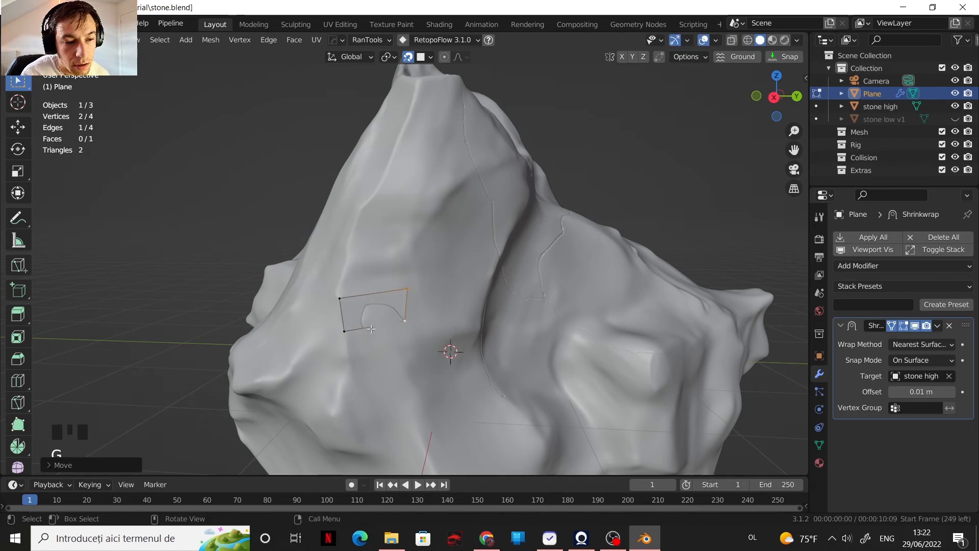
Step: Extrude the patch's top edge about 0.6 m up the stone's ridge to form a second face
scroll(371, 329, "up", 2)
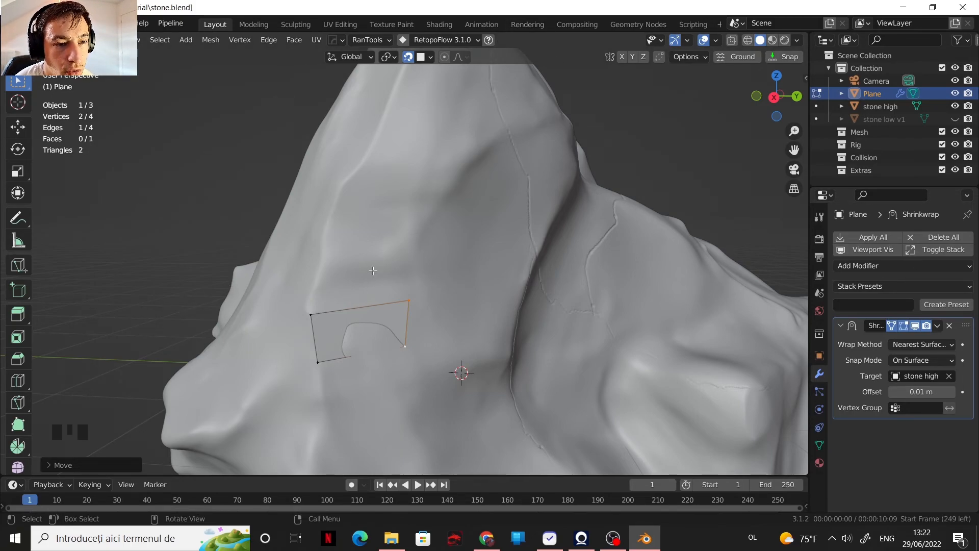
key("2")
left_click(357, 303)
scroll(358, 303, "down", 2)
middle_click_drag(357, 303, 435, 332, "shift")
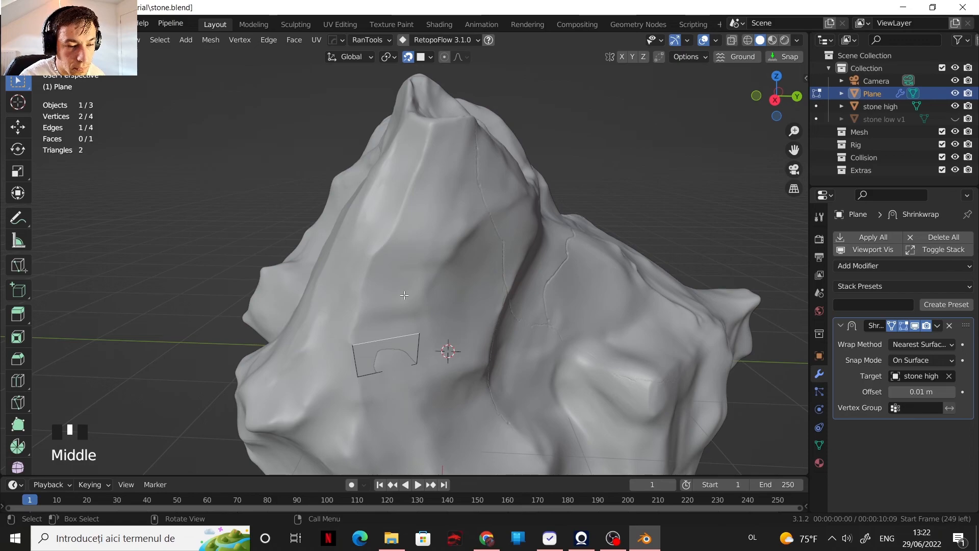
key("e")
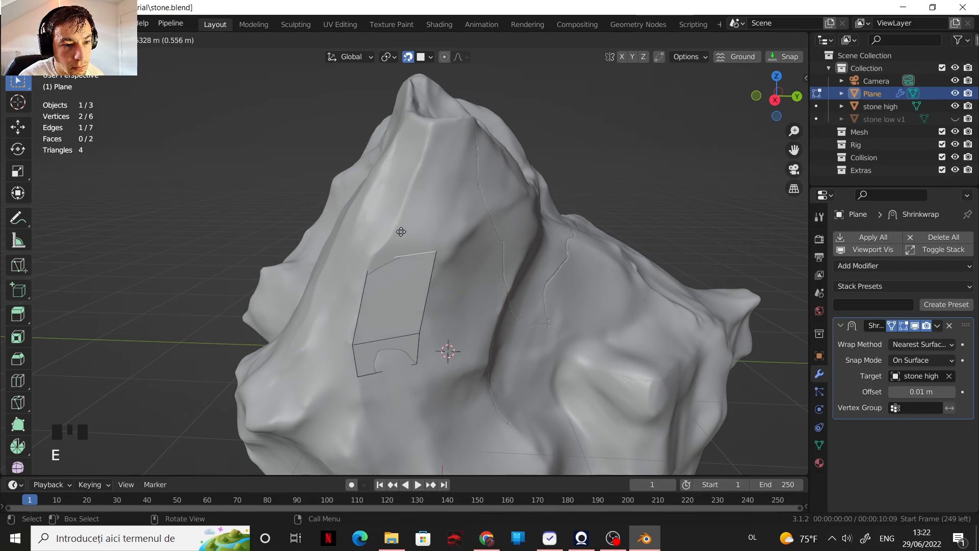
left_click(402, 227)
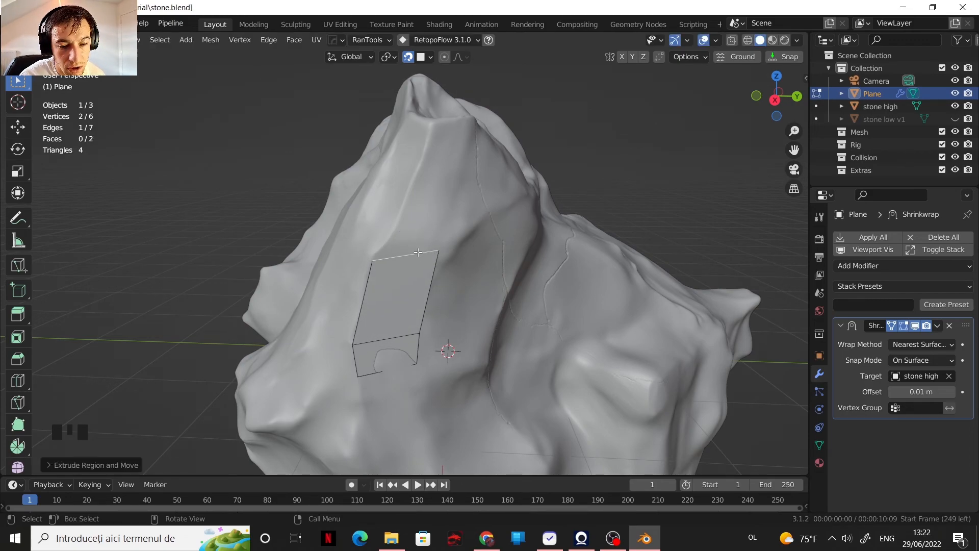
Step: Move the second face's upper-right vertex down slightly to level its top edge
left_click(439, 254)
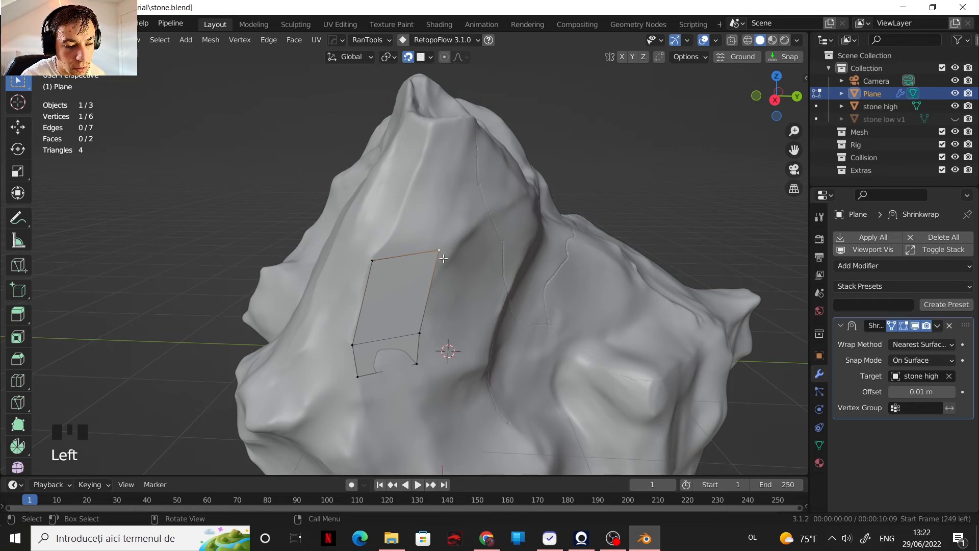
key("g")
left_click(440, 273)
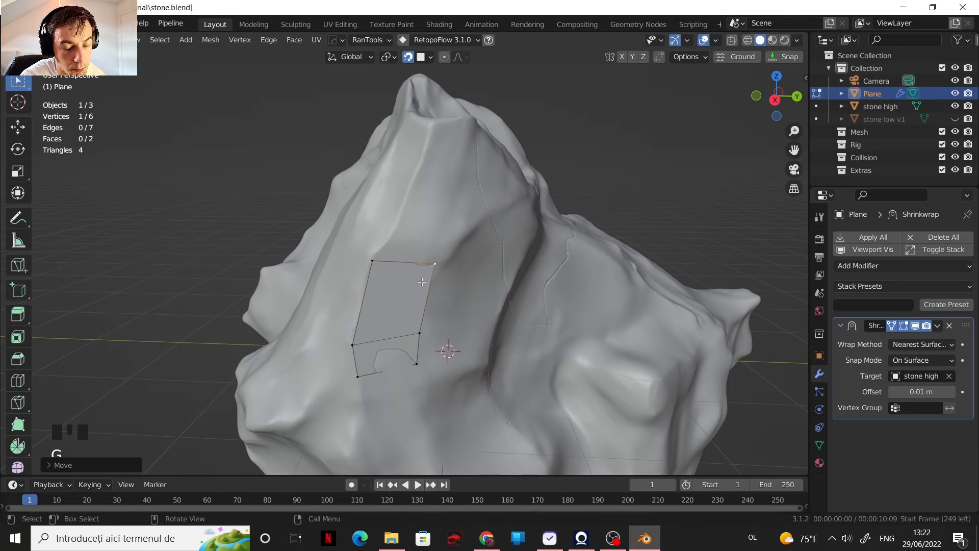
Step: Extrude the second face's top edge up and to the right along the stone to form a third face
key("2")
left_click(421, 275)
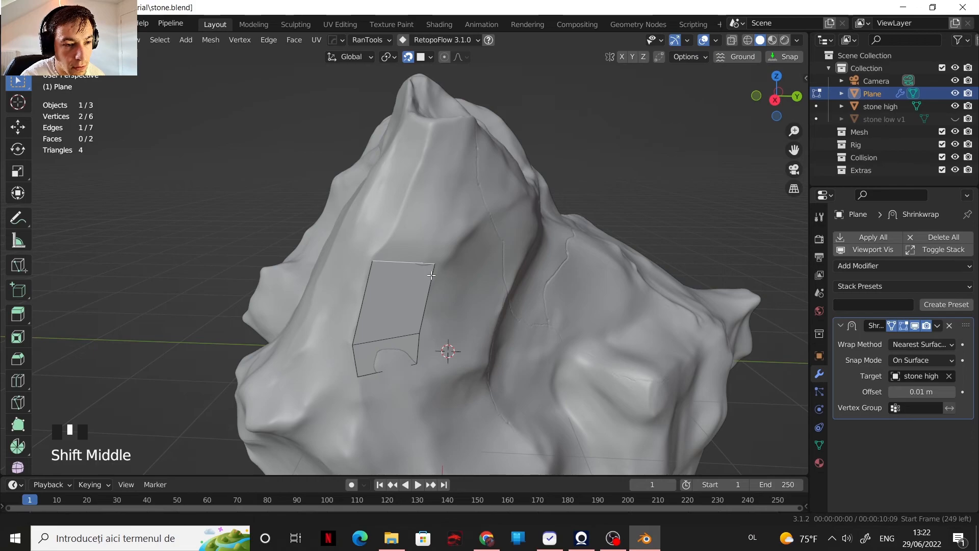
middle_click_drag(431, 275, 433, 273, "shift")
key("e")
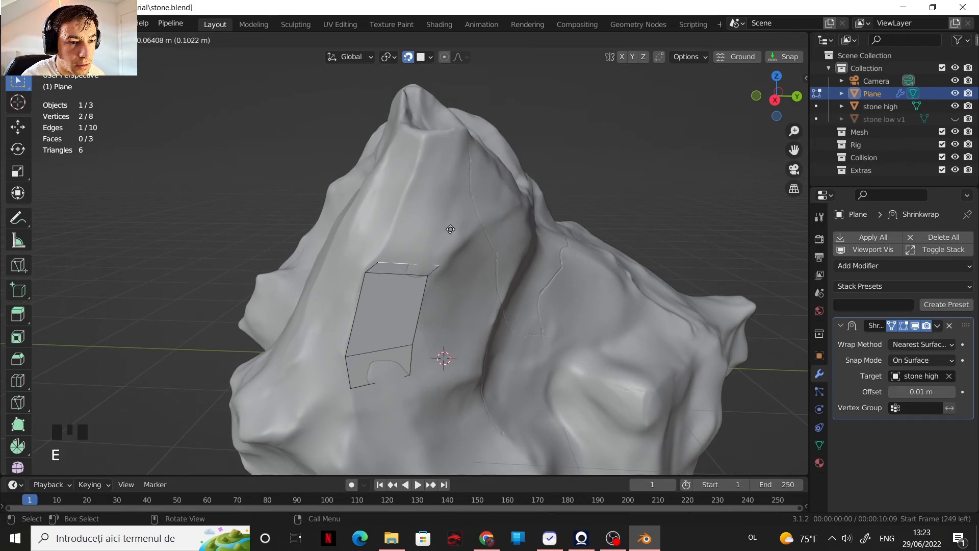
left_click(455, 208)
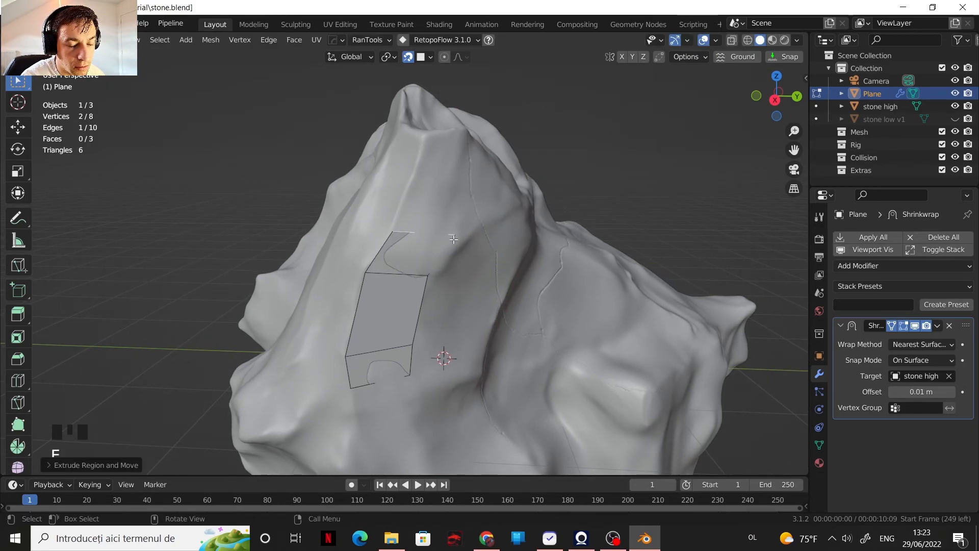
Step: Move the third face's upper-right vertex down slightly along the stone
key("1")
left_click(454, 236)
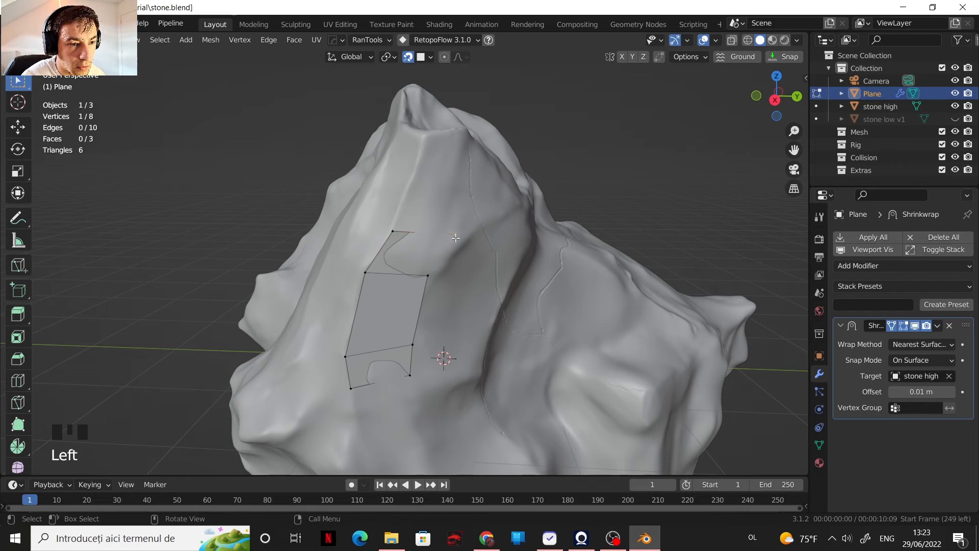
key("g")
left_click(460, 266)
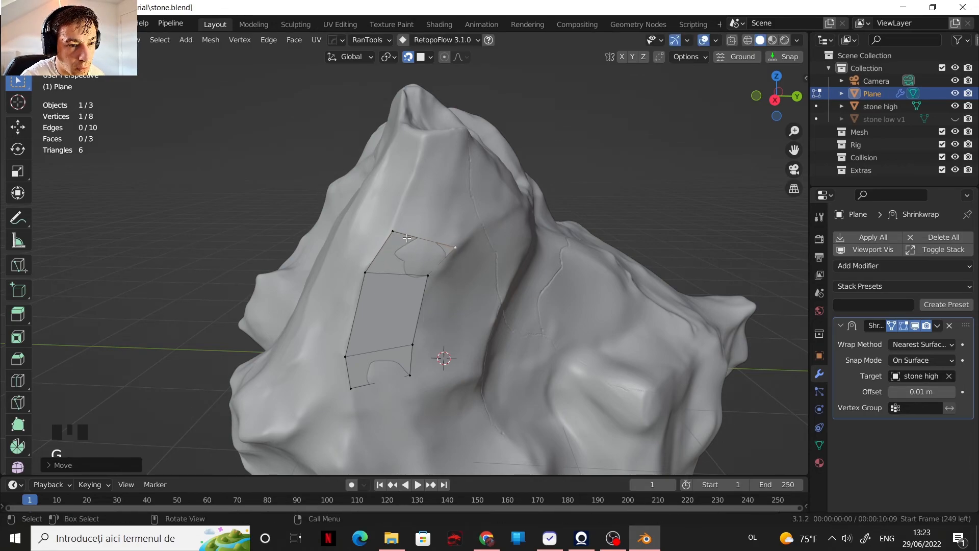
Step: Extrude the third face's top edge up to the ridge near the peak and lower the new right-hand vertex
key("2")
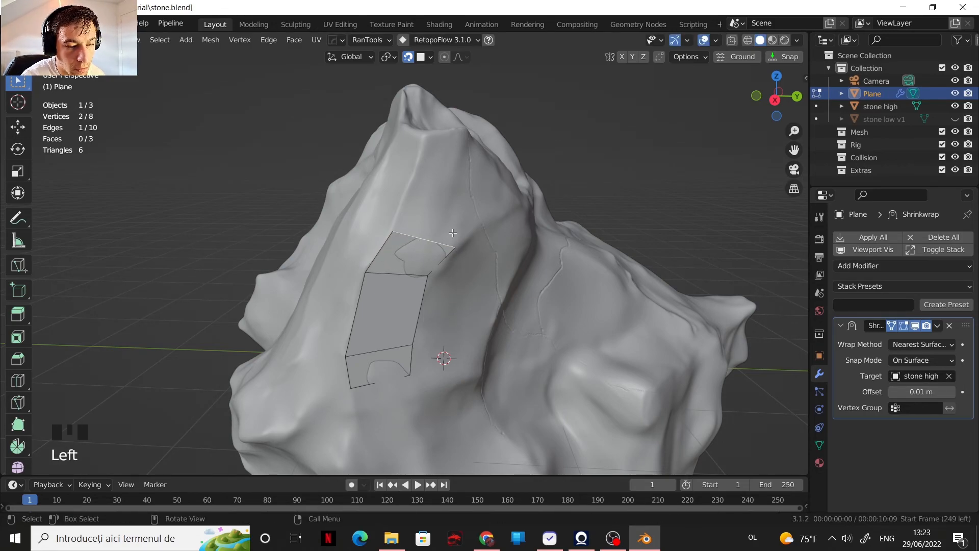
left_click(484, 117)
middle_click_drag(485, 117, 441, 259, "shift")
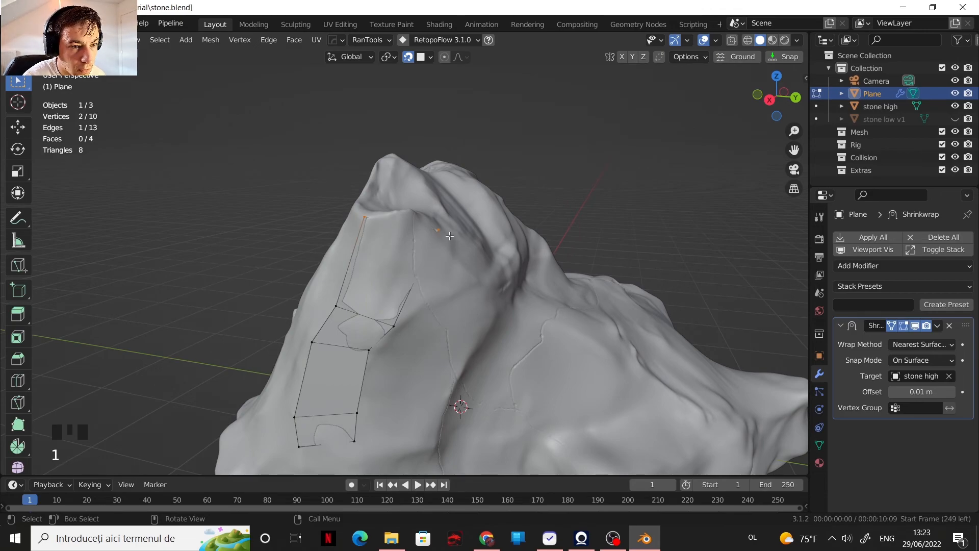
key("g")
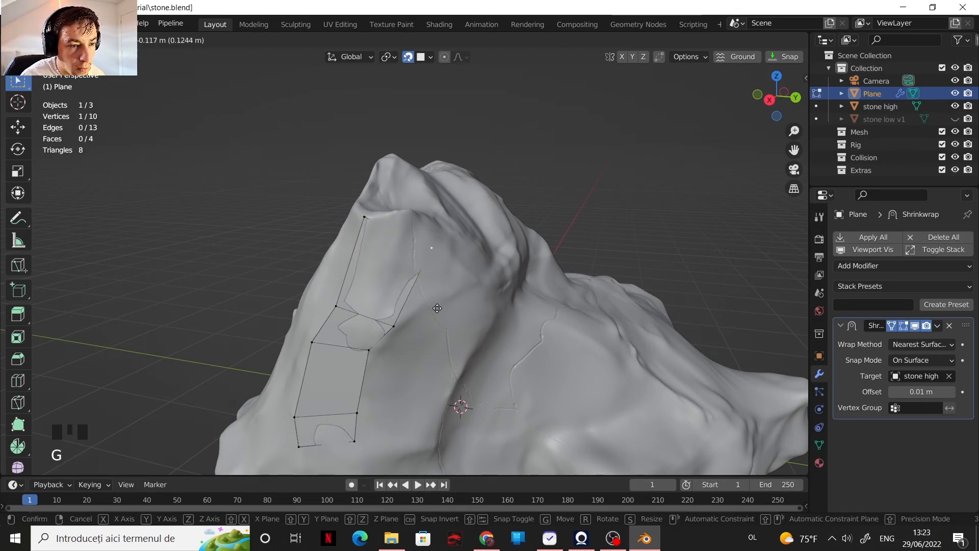
left_click(446, 332)
Step: Extrude the strip's chain of four right-hand edges across the stone to form a second column of faces
scroll(446, 321, "down", 2)
scroll(447, 320, "up", 2)
middle_click_drag(446, 320, 451, 299, "shift")
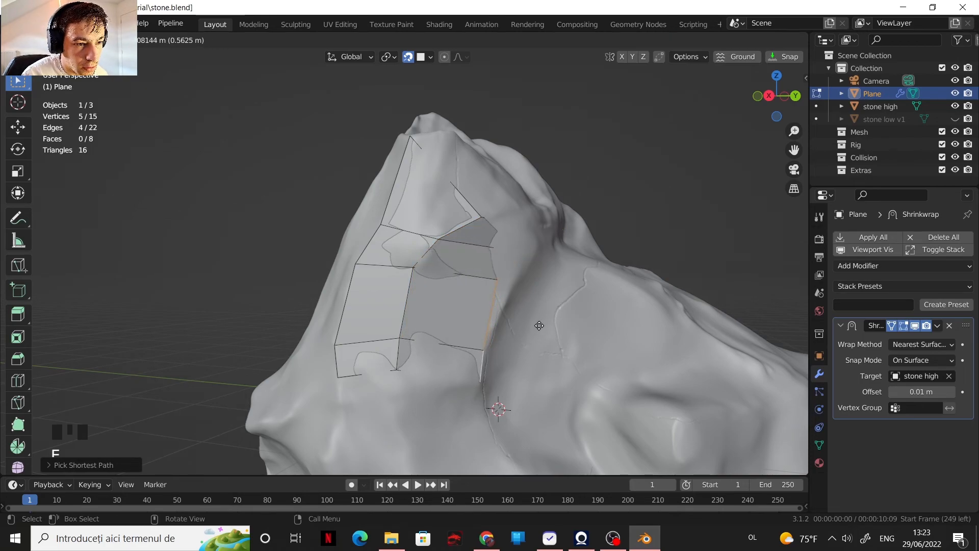
middle_click_drag(538, 312, 492, 336)
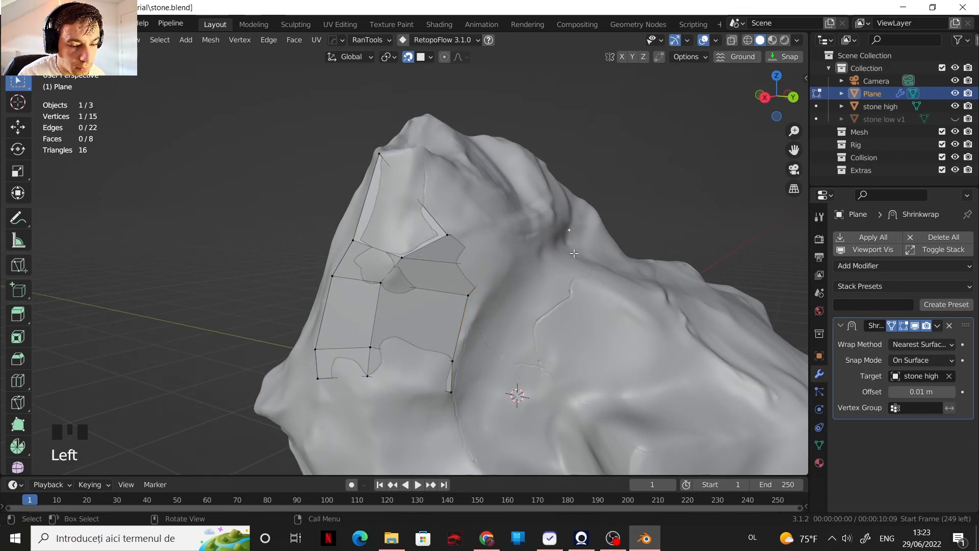
Step: Reposition the second column's outer vertices one by one so its edge follows the stone's groove
key("g")
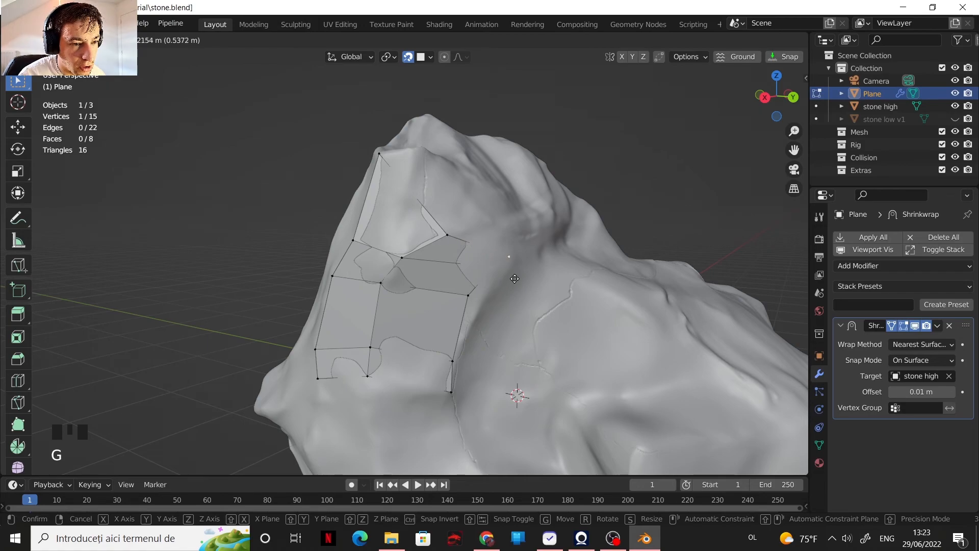
left_click(515, 278)
key("g")
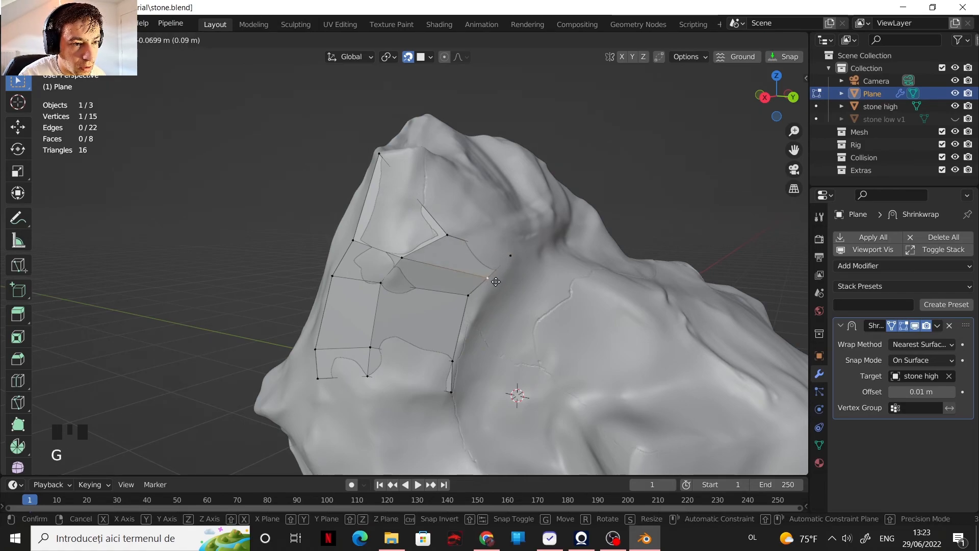
left_click(500, 283)
key("g")
left_click(476, 316)
left_click(451, 361)
key("g")
left_click(454, 362)
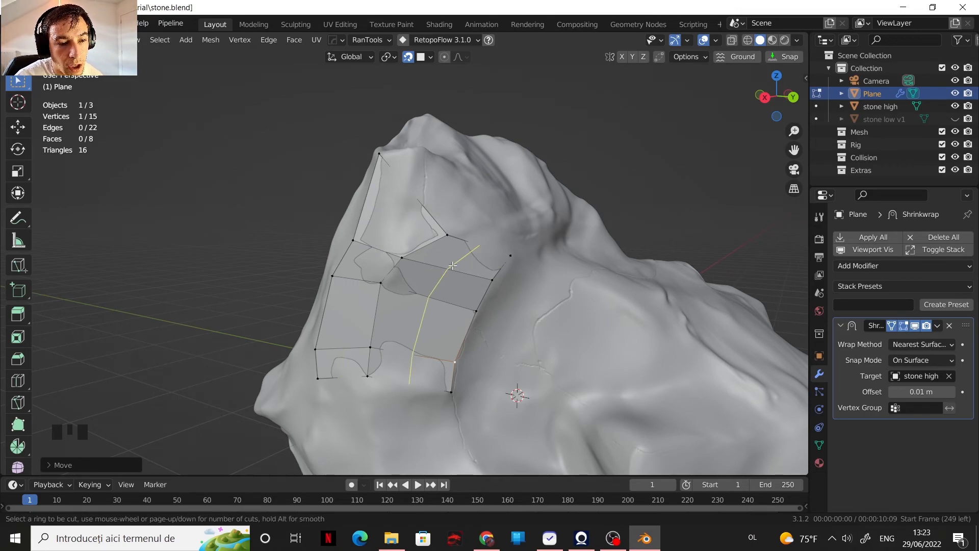
Step: Add a lengthwise loop cut through the first column of faces
left_click(398, 216)
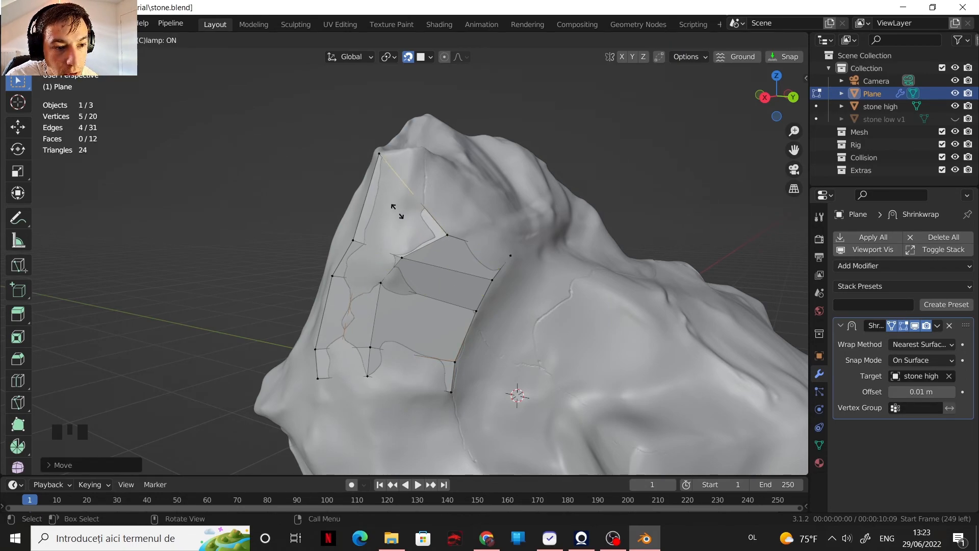
left_click(399, 216)
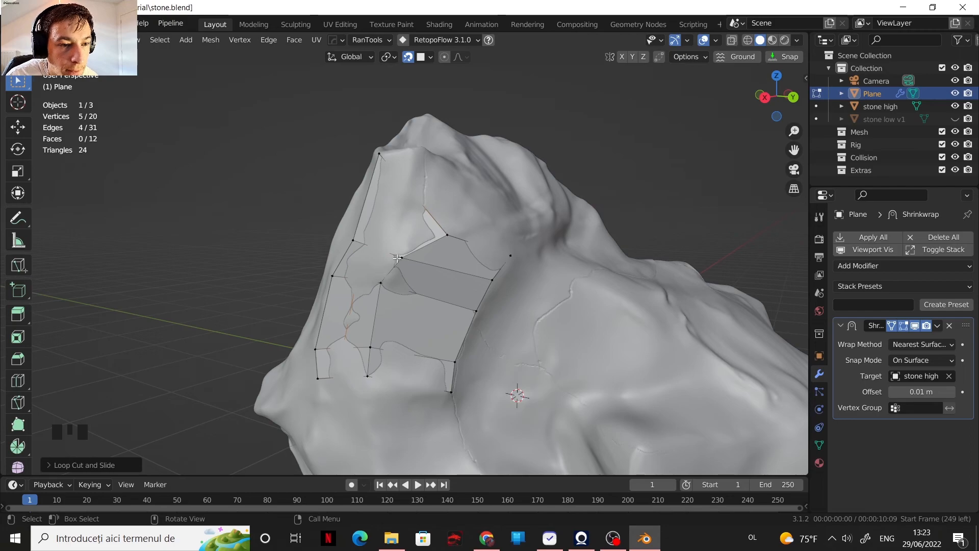
Step: Hide the stone high object, inspect the patch's shape in Object Mode, and return to editing with the stone shown
key("Tab")
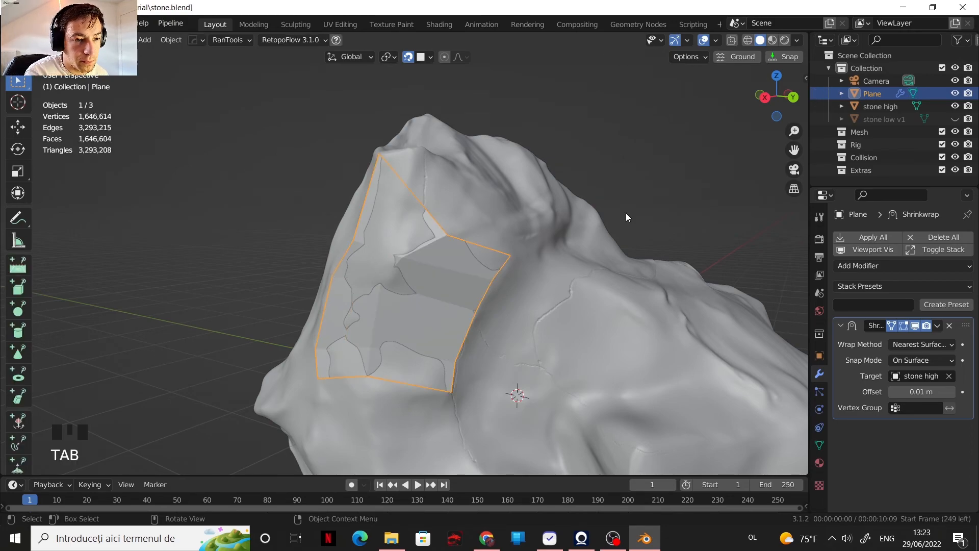
left_click(955, 106)
middle_click_drag(590, 271, 402, 345, "shift")
scroll(491, 332, "up", 2)
scroll(434, 359, "down", 1)
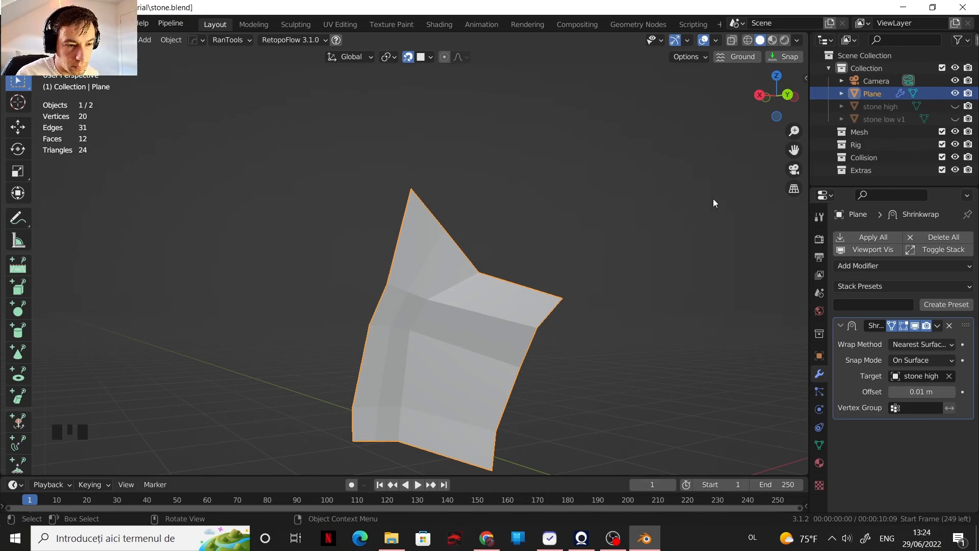
left_click(955, 107)
key("Tab")
Step: Undo the last three changes made to the plane mesh
middle_click_drag(484, 230, 525, 224)
key("2")
left_click(445, 254)
key("ctrl+z")
key("ctrl+z")
key("ctrl+z")
key("ctrl+z")
key("ctrl+z")
key("ctrl+z")
key("ctrl+z")
key("ctrl+z")
key("ctrl+z")
key("ctrl+z")
key("ctrl+z")
key("ctrl+z")
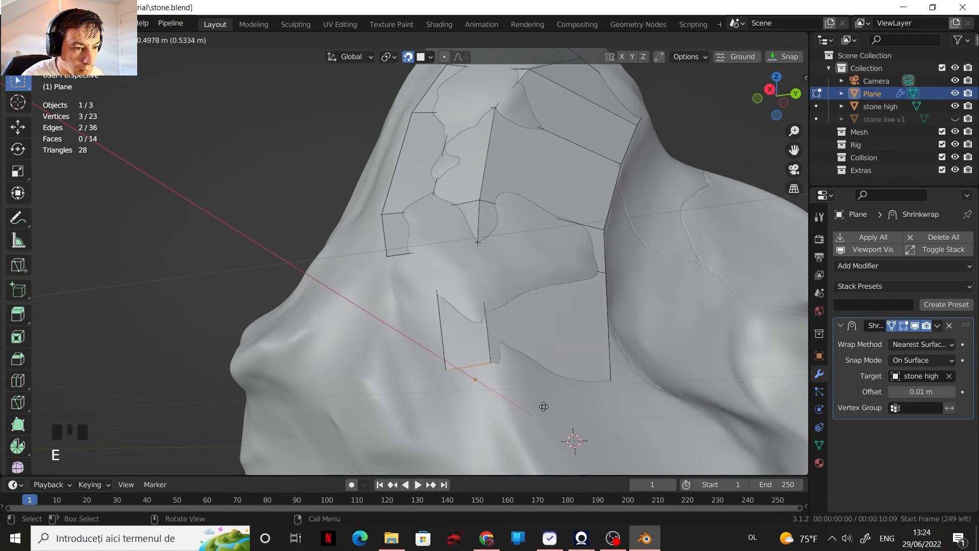
Step: Extrude the patch's two bottom edges down the stone to form a new row of faces
key("e")
left_click(484, 408)
middle_click_drag(483, 408, 467, 421)
Step: Switch to the Tweak selection tool and move the new row's lower vertices outward onto the stone's ridges
left_click_drag(19, 81, 56, 81)
key("1")
left_click_drag(592, 365, 617, 323)
left_click_drag(411, 360, 331, 286)
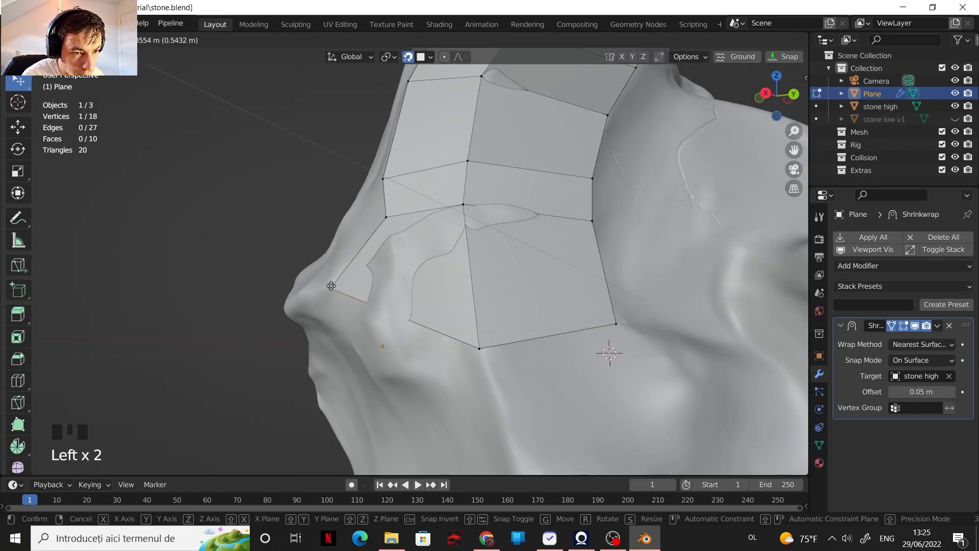
scroll(331, 286, "down", 4)
middle_click_drag(330, 286, 350, 304, "shift")
Step: Extrude the bottom edge of the lowest right-hand face further down the stone
scroll(423, 270, "up", 3)
left_click(415, 252)
left_click(526, 234, "shift")
key("e")
left_click(511, 392)
Step: Extrude the lowest edge once more and pull its two new vertices together into a narrow face
left_click(554, 333)
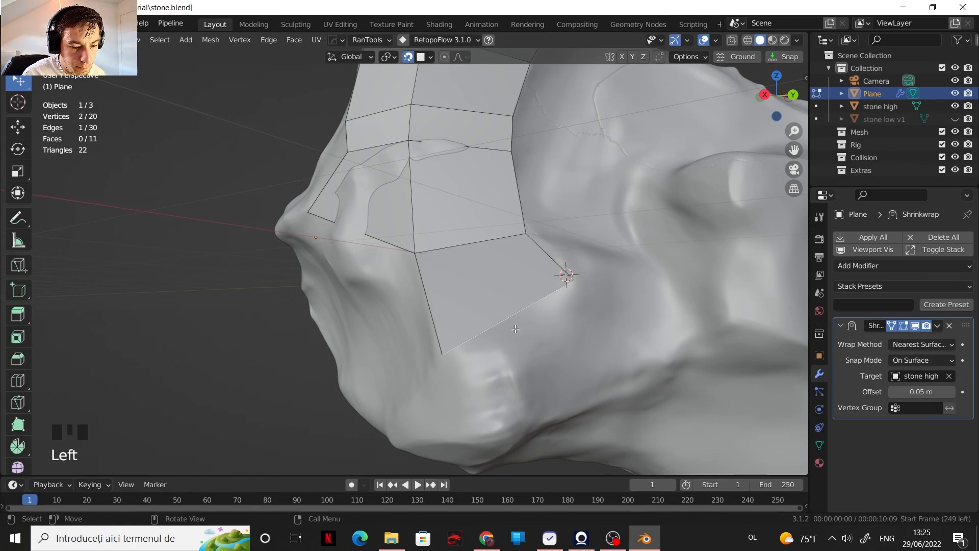
key("e")
left_click(514, 375)
key("1")
left_click_drag(569, 327, 519, 366)
left_click_drag(442, 401, 478, 383)
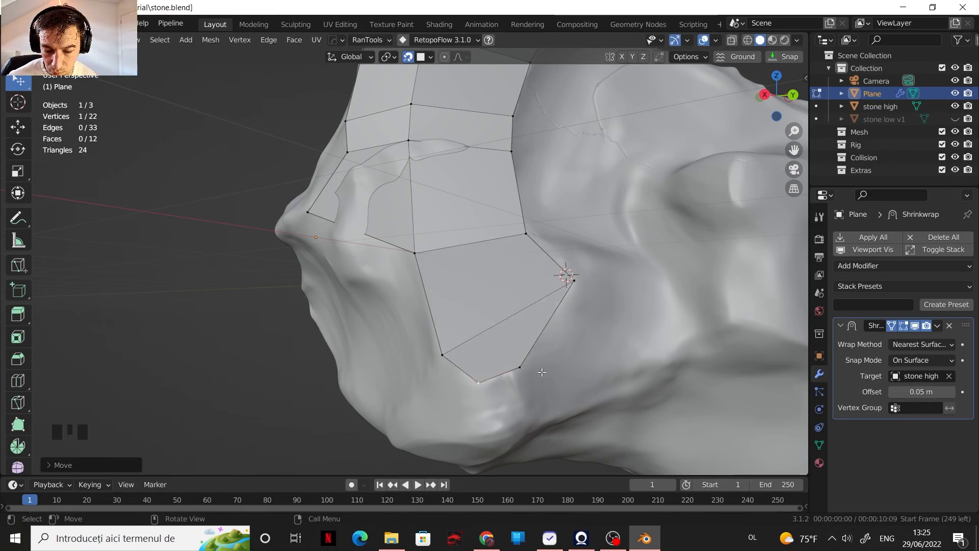
Step: Extrude two open side edges of the lower patch around the stone's front to form two large faces
middle_click_drag(541, 372, 561, 433, "shift")
middle_click_drag(490, 351, 632, 364)
left_click(526, 283)
left_click(575, 329, "shift")
key("e")
left_click(450, 388)
key("1")
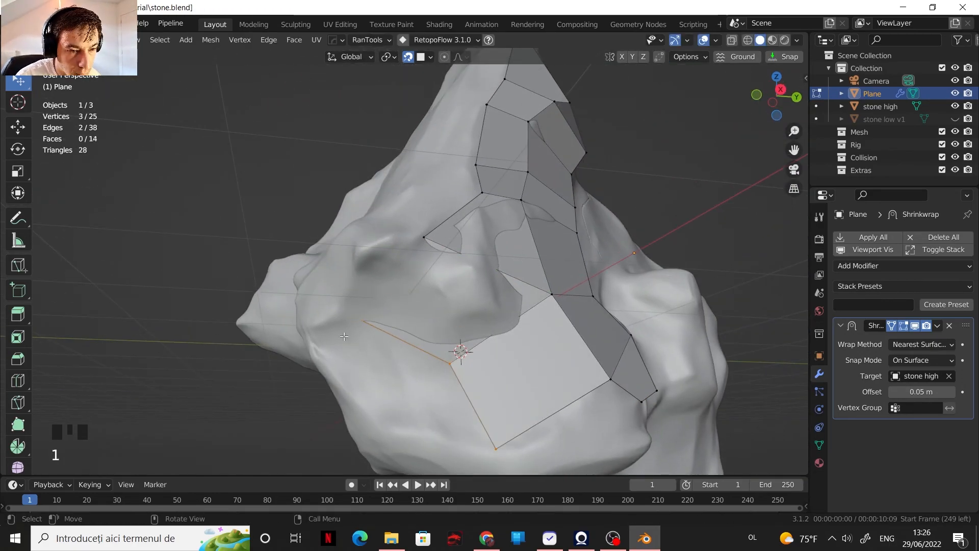
Step: Extrude the front faces' open edges further and move the new vertices to follow the stone's surface
key("e")
left_click(459, 406)
key("2")
mouse_move(459, 406)
middle_mouse_down()
mouse_move(445, 389)
mouse_move(465, 388)
middle_mouse_up()
key("1")
left_click_drag(458, 434, 448, 411)
left_click_drag(306, 293, 343, 297)
middle_click_drag(434, 326, 446, 318)
Step: Select the two outer edges of the front faces and extend them into two more faces around the stone
scroll(443, 306, "up", 1)
key("2")
left_click(446, 283)
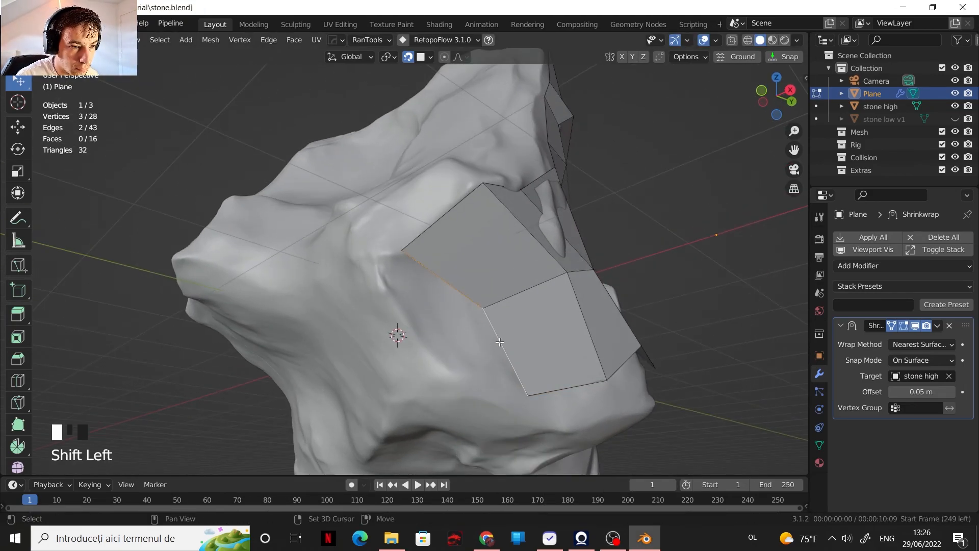
middle_click_drag(443, 357, 478, 342)
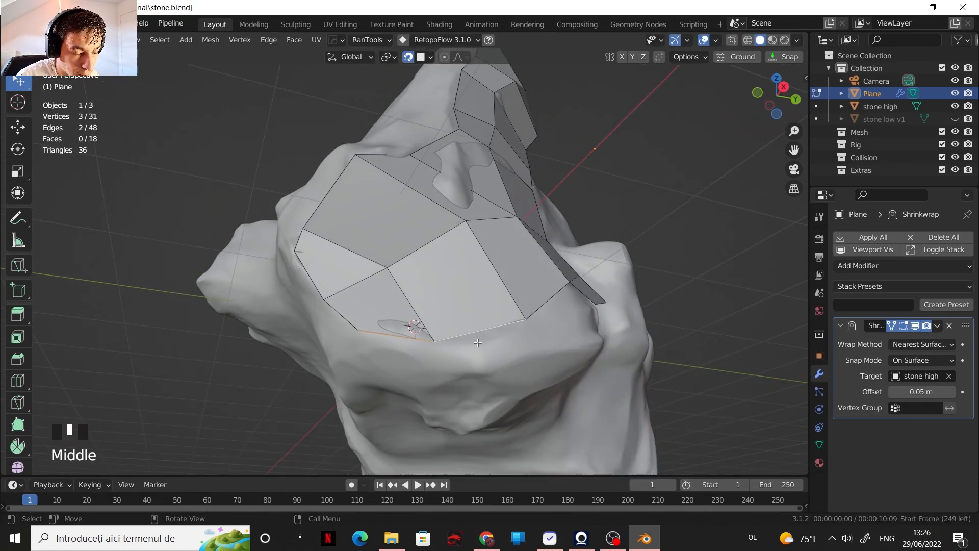
Step: Fill a face between two open edges near the front's lower end and adjust a nearby corner vertex
left_click_drag(531, 338, 525, 355)
middle_click_drag(525, 355, 442, 295)
key("2")
left_click(400, 381)
left_click(445, 339, "shift")
key("f")
left_click_drag(458, 324, 458, 331)
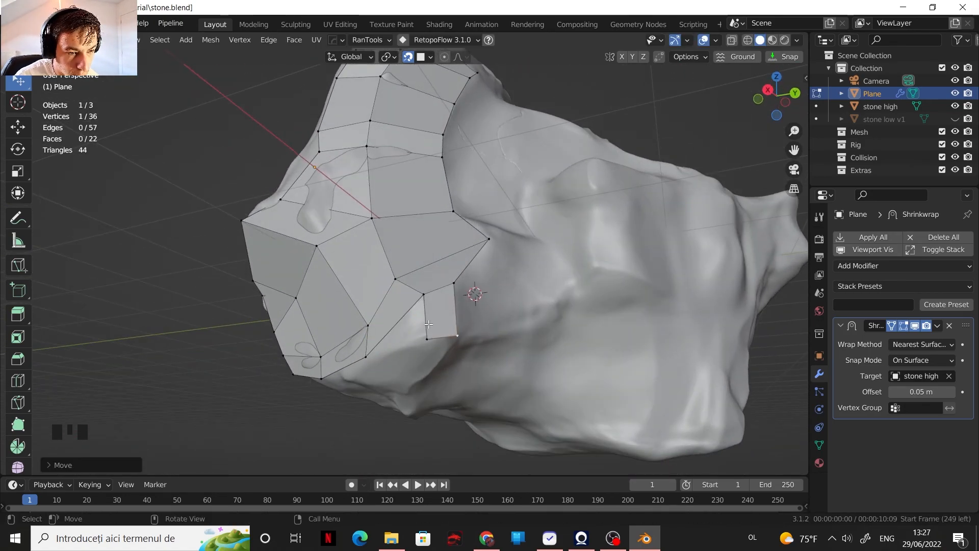
Step: Add a loop cut through the small lower faces and move the adjoining vertices onto the stone's surface
key("ctrl+r")
key("g")
left_click(433, 316)
key("g")
left_click(418, 306)
Step: Select the two edges facing the lower gap and fill a face between them
key("2")
middle_click_drag(415, 309, 403, 342)
left_click(401, 326)
left_click(448, 321, "shift")
key("f")
Step: Extrude the lower patch's open side edges outward along the stone
middle_click_drag(402, 342, 326, 360, "shift")
scroll(327, 360, "down", 1)
left_click(313, 341, "shift")
left_click(332, 281, "shift")
key("e")
left_click(457, 260)
Step: Move the newly extruded vertices individually to fit the stone's contours
key("1")
left_click_drag(500, 215, 465, 230)
left_click_drag(440, 279, 473, 253)
left_click_drag(445, 333, 446, 325)
middle_click_drag(448, 322, 502, 301)
left_click_drag(536, 246, 528, 235)
Step: Add a loop cut through the lower side faces and reposition the neighbouring vertices
middle_click_drag(528, 236, 438, 329)
left_click_drag(433, 332, 424, 338)
key("ctrl+r")
middle_click_drag(424, 338, 553, 317)
double_click(571, 330)
left_click_drag(550, 317, 549, 326)
middle_click_drag(549, 336, 533, 400, "shift")
Step: Extrude the second column's chain of five outer edges across the stone to form a third column
left_click(432, 307)
left_click(469, 157, "ctrl")
key("e")
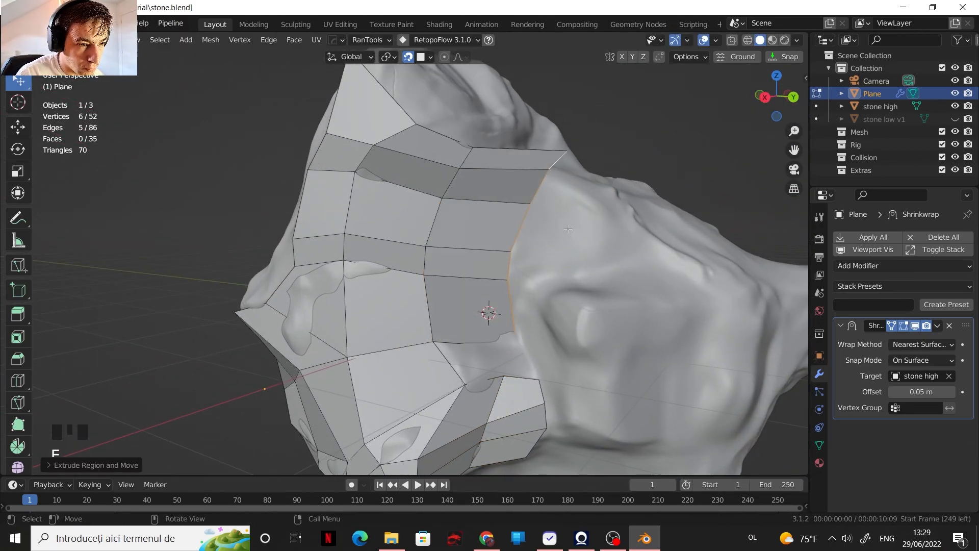
left_click(567, 228)
Step: Nudge the third column's upper outer vertex into place and add a loop cut to the patch
middle_click_drag(568, 228, 550, 254)
key("1")
left_click_drag(562, 178, 557, 181)
left_click(576, 165)
key("ctrl+r")
middle_click_drag(577, 165, 591, 265)
Step: Fill two gaps in the patch with faces and check it with the stone high object briefly hidden
key("f")
key("f")
left_click(955, 106)
left_click(955, 106)
Step: Extrude the patch's three open rear edges far across the stone's adjoining side to form long faces
scroll(509, 276, "down", 5)
left_click(596, 363)
left_click(571, 292, "ctrl")
key("e")
left_click(320, 347)
Step: Spread the long faces' far-end vertices apart vertically along the stone's surface
key("1")
mouse_move(396, 414)
left_mouse_down()
mouse_move(400, 423)
mouse_move(387, 399)
left_mouse_up()
left_click_drag(374, 350, 379, 341)
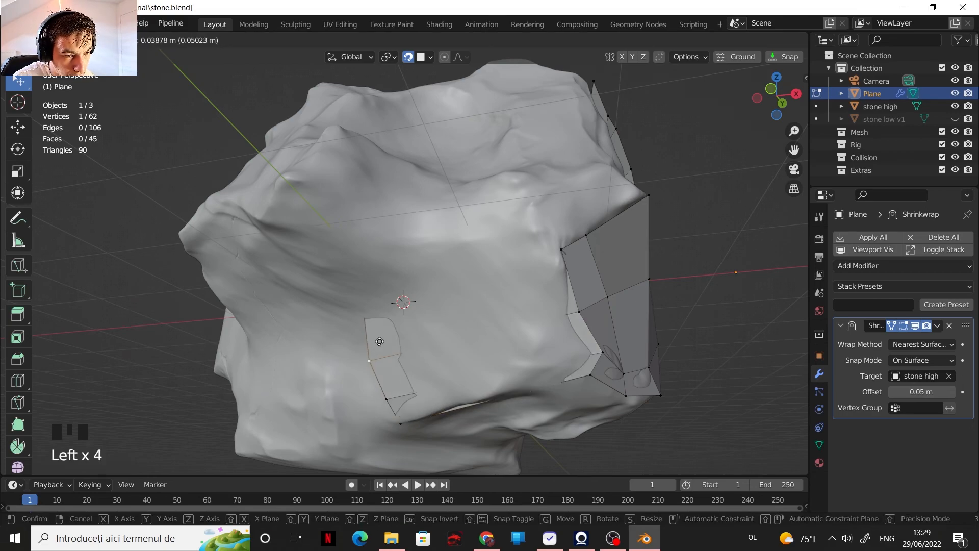
left_click_drag(358, 296, 358, 297)
middle_click_drag(359, 297, 368, 306)
left_click_drag(361, 322, 396, 263)
left_click_drag(376, 384, 395, 348)
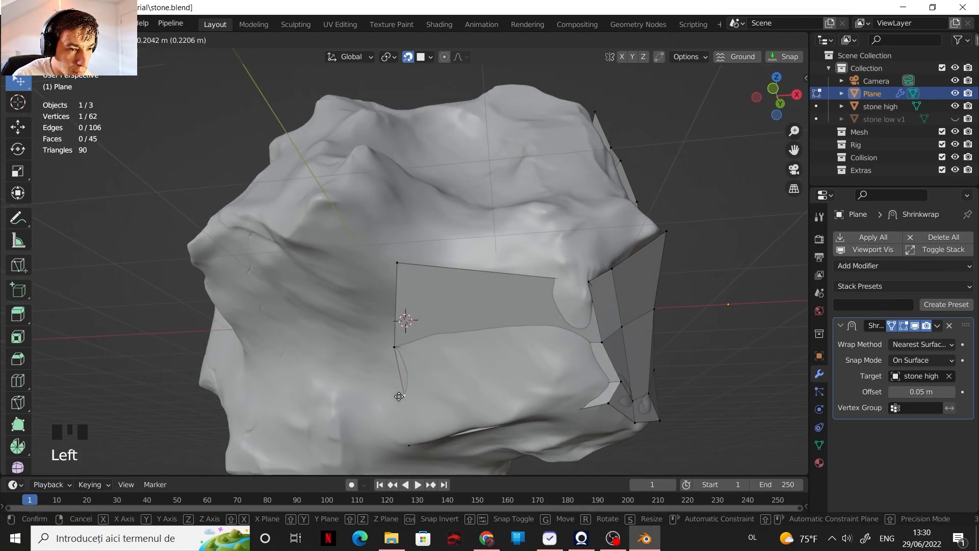
left_click_drag(399, 396, 400, 397)
middle_click_drag(408, 395, 410, 374)
Step: Add two evenly spaced loop cuts across the long faces
key("ctrl+r")
scroll(477, 333, "up", 1)
left_click(476, 332)
right_click(477, 332)
Step: Move the loop cuts' vertices to follow the bumps and hollows of the stone
left_click_drag(509, 343, 512, 325)
left_click_drag(465, 406, 472, 422)
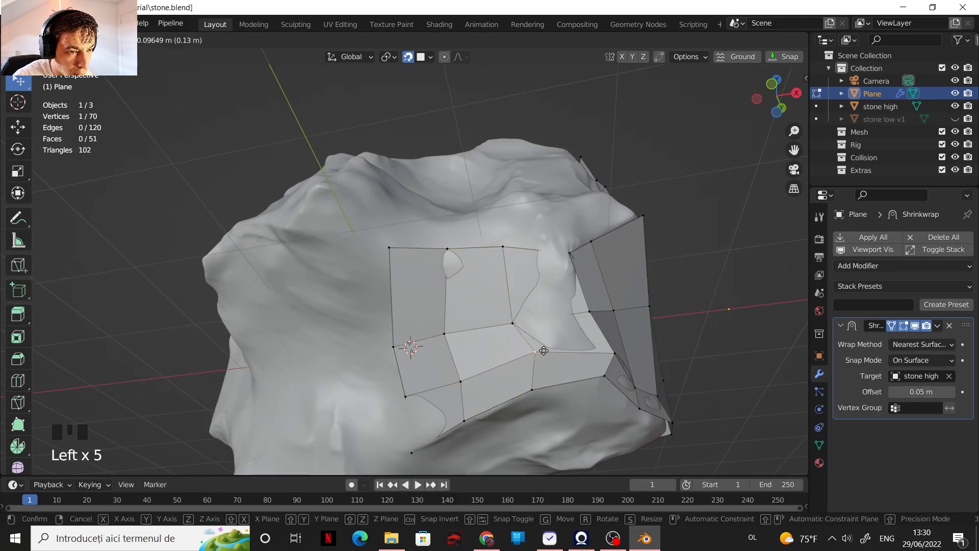
middle_click_drag(516, 250, 540, 271)
left_click_drag(567, 250, 564, 236)
Step: Extrude the long faces' three leading edges across the stone's next side and place the new vertices on its surface
scroll(561, 245, "down", 5)
middle_click_drag(561, 245, 579, 339, "shift")
scroll(581, 341, "up", 4)
key("2")
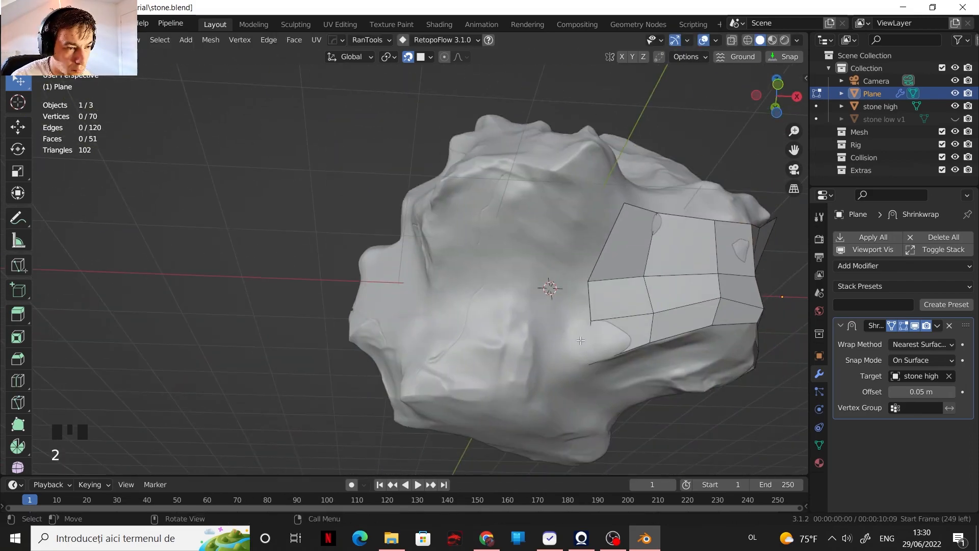
middle_click_drag(437, 305, 438, 320, "shift")
key("1")
left_click_drag(471, 271, 525, 183)
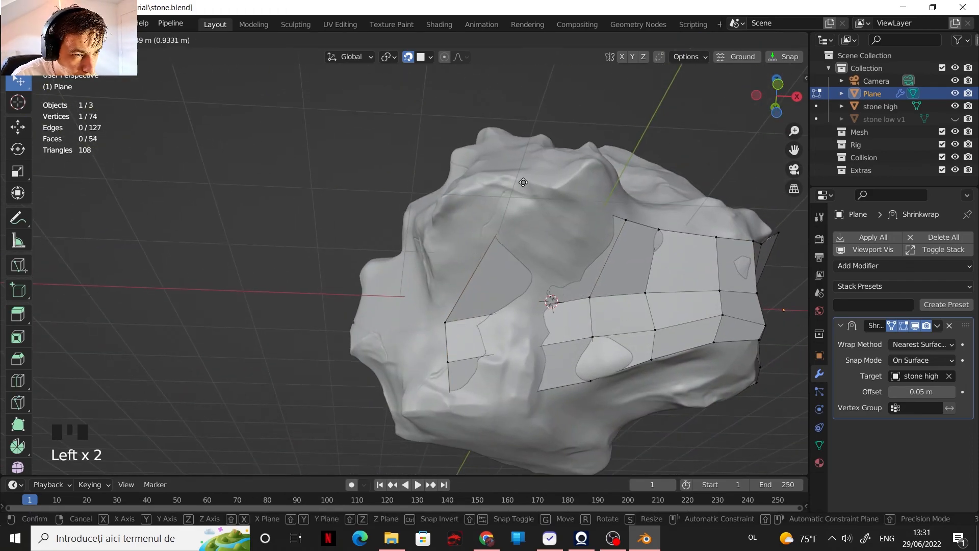
left_click(480, 185)
Step: Add a loop cut across the three newly extruded faces and move its vertex onto the stone's contour
key("ctrl+r")
left_click(532, 258)
key("g")
left_click(532, 261)
middle_click_drag(532, 245, 443, 293, "shift")
Step: Extrude the uppermost leading edge of the patch into one more face and adjust its new corner vertex
key("2")
left_click(481, 273)
key("e")
left_click(484, 228)
key("1")
left_click_drag(440, 220, 494, 228)
scroll(494, 230, "down", 2)
middle_click_drag(494, 229, 576, 250)
scroll(576, 254, "up", 2)
Step: Extrude the patch's three leading edges into a further column and fit its vertices to the stone's bumps
key("2")
left_click(595, 266)
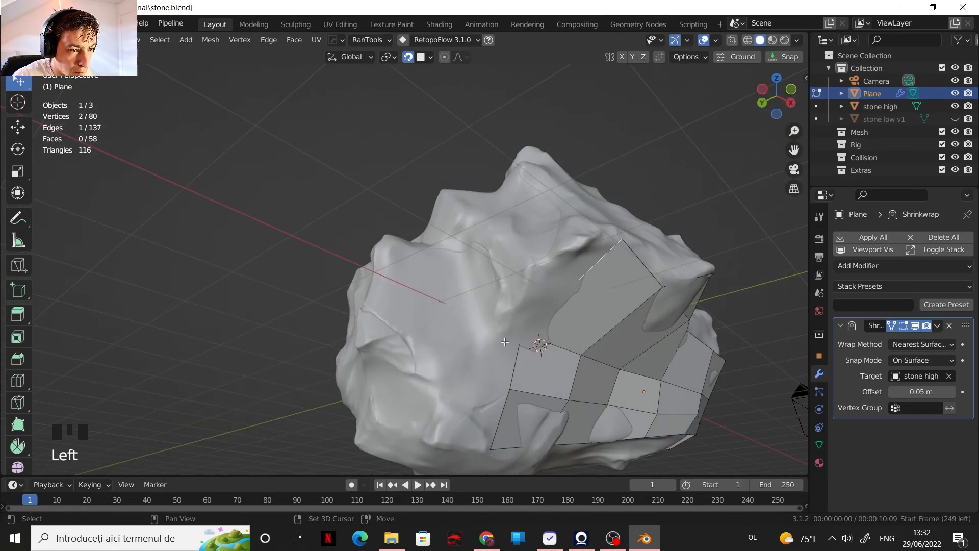
key("1")
left_click_drag(474, 326, 484, 322)
middle_click_drag(489, 316, 535, 286)
left_click_drag(570, 241, 578, 237)
middle_click_drag(575, 250, 535, 290)
left_click_drag(502, 348, 512, 346)
left_click_drag(544, 360, 552, 356)
scroll(551, 356, "down", 3)
middle_click_drag(551, 356, 581, 349)
middle_click_drag(582, 350, 617, 336, "shift")
scroll(625, 334, "up", 2)
Step: Extrude the two lower leading edges far across the stone and move the end vertices to its corner
key("2")
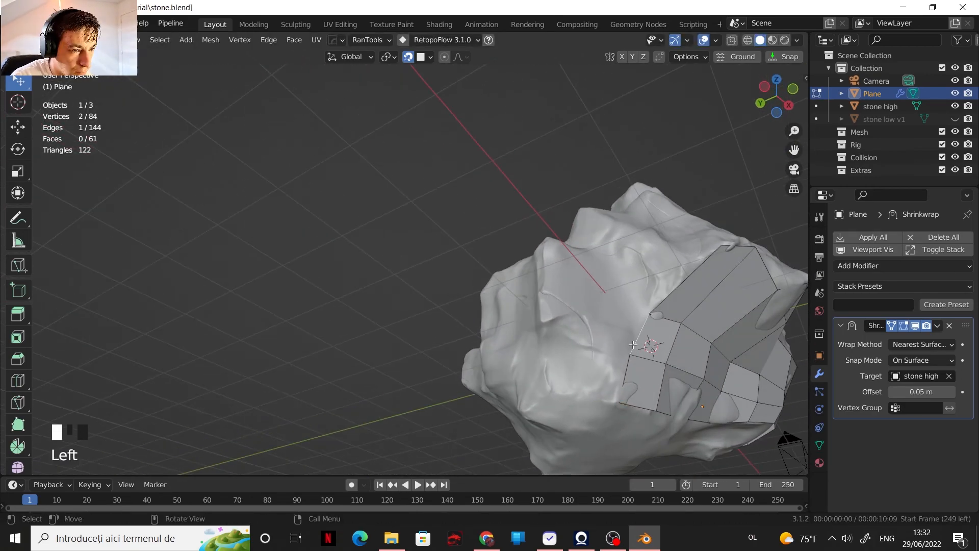
left_click(639, 334)
left_click(625, 373, "shift")
key("e")
left_click(538, 360)
key("1")
left_click_drag(555, 311, 548, 318)
left_click_drag(560, 399, 554, 394)
middle_click_drag(582, 362, 490, 314, "shift")
Step: Add a loop cut through the middle of the two long faces and fit its vertices to the stone
scroll(488, 312, "up", 2)
key("ctrl+r")
double_click(486, 312)
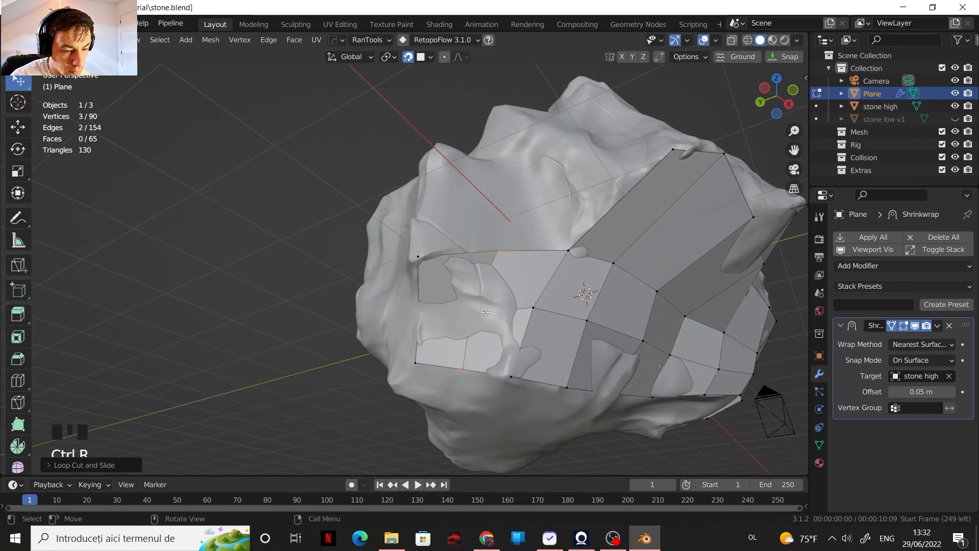
left_click_drag(500, 252, 495, 254)
left_click_drag(479, 309, 474, 306)
Step: Extrude the two end edges around the stone's corner and spread the new vertices over the adjoining side
middle_click_drag(476, 306, 561, 318, "shift")
key("2")
left_click(562, 304)
left_click(558, 344, "shift")
key("e")
left_click(454, 304)
key("1")
middle_click_drag(454, 306, 469, 320)
left_click_drag(455, 285, 450, 289)
left_click_drag(431, 339, 441, 322)
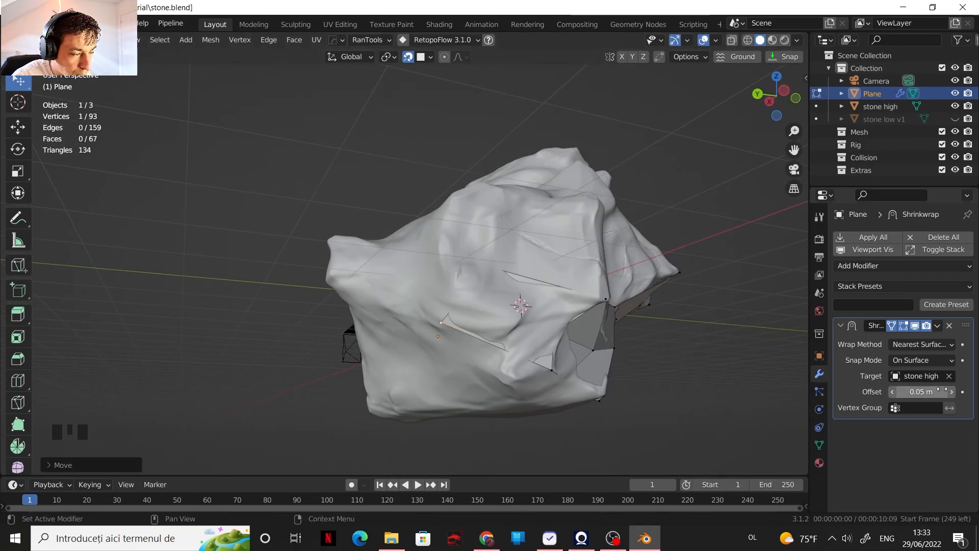
Step: Lower the Shrinkwrap offset to 0.02 m and reposition a vertex at the strip's end
scroll(456, 334, "up", 4)
mouse_move(458, 316)
middle_mouse_down()
mouse_move(455, 339)
mouse_move(449, 327)
middle_mouse_up()
left_click_drag(447, 331, 455, 324)
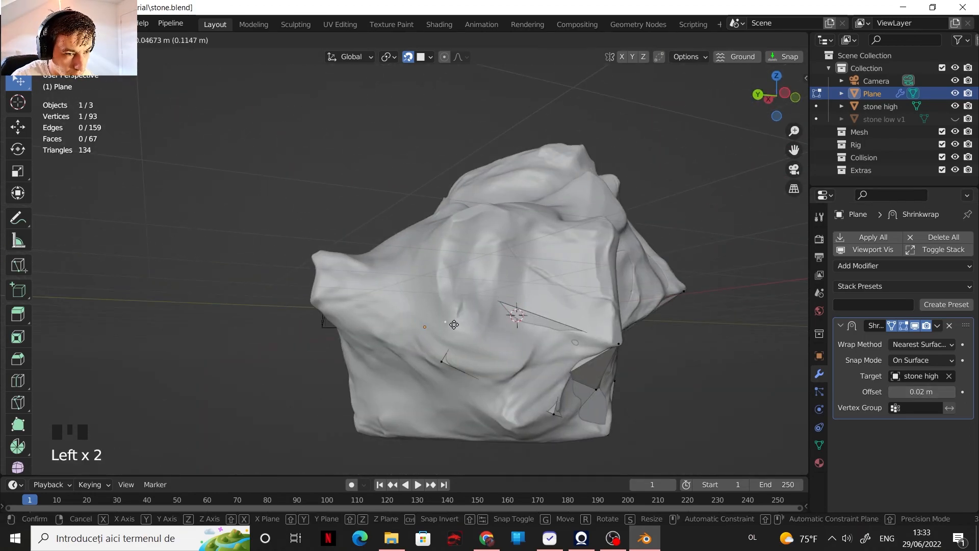
left_click(819, 356)
scroll(847, 452, "down", 15)
left_click(818, 445)
scroll(839, 371, "up", 10)
scroll(841, 388, "up", 3)
left_click(818, 356)
scroll(852, 433, "down", 7)
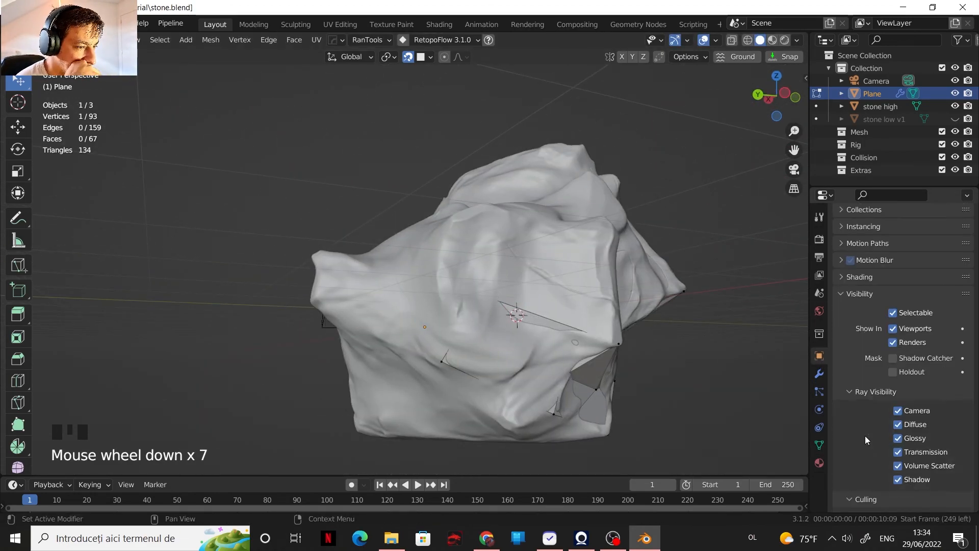
left_click(892, 429)
middle_click_drag(576, 327, 638, 334)
middle_click_drag(648, 334, 658, 351)
left_click(892, 429)
Step: Try a larger Shrinkwrap offset and inspect the retopology mesh with the high-poly stone hidden
left_click(819, 374)
left_click_drag(918, 391, 943, 391)
middle_click_drag(612, 326, 673, 329)
left_click(955, 106)
left_click(715, 40)
left_click(636, 279)
middle_click_drag(597, 285, 459, 280)
left_click(715, 39)
left_click(636, 280)
left_click(955, 106)
Step: Set the Shrinkwrap offset to 0.01 m
left_click_drag(938, 392, 913, 392)
middle_click_drag(775, 260, 790, 229)
middle_click_drag(796, 227, 804, 164, "shift")
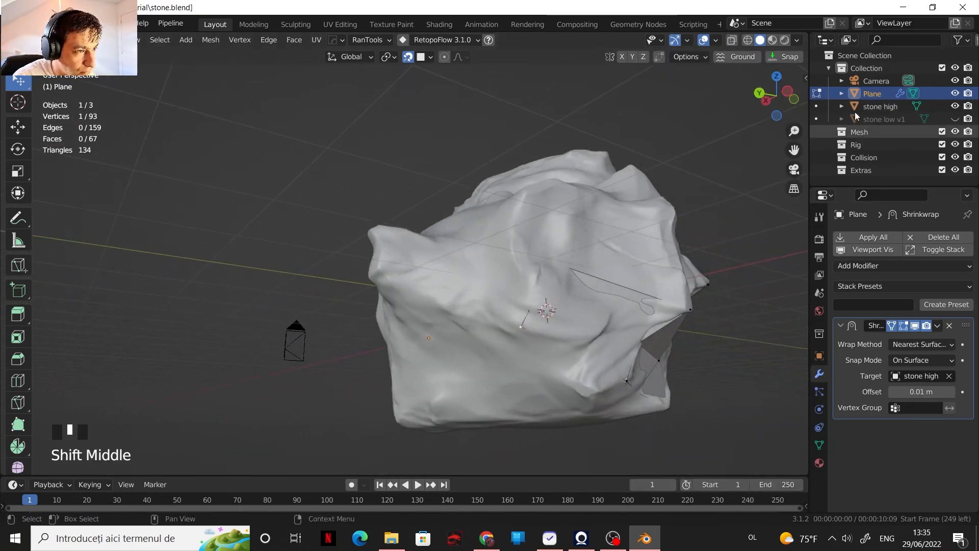
Step: Extrude the strip's two end edges further along the stone's side, checking with the stone hidden, and place the new vertices
left_click(955, 106)
left_click(955, 106)
middle_click_drag(602, 305, 545, 316, "shift")
key("e")
left_click(490, 306)
middle_click_drag(490, 306, 459, 326)
left_click(955, 106)
left_click(955, 106)
left_click_drag(459, 276, 442, 280)
middle_click_drag(459, 316, 448, 317)
Step: Add a loop cut across the strip's new faces and move its vertices to follow the stone's surface
key("ctrl+r")
scroll(438, 357, "up", 1)
left_click(438, 357)
left_click_drag(476, 365, 478, 355)
left_click_drag(420, 346, 418, 350)
middle_click_drag(438, 352, 390, 379)
Step: Add another loop cut nearer the strip's end and adjust the surrounding vertices to the stone's protruding tip
key("ctrl+r")
left_click(510, 352)
left_click_drag(514, 334, 512, 329)
middle_click_drag(520, 418, 576, 390)
mouse_move(560, 336)
middle_mouse_down("shift")
mouse_move(550, 382)
mouse_move(528, 362)
mouse_move(555, 351)
middle_mouse_up("shift")
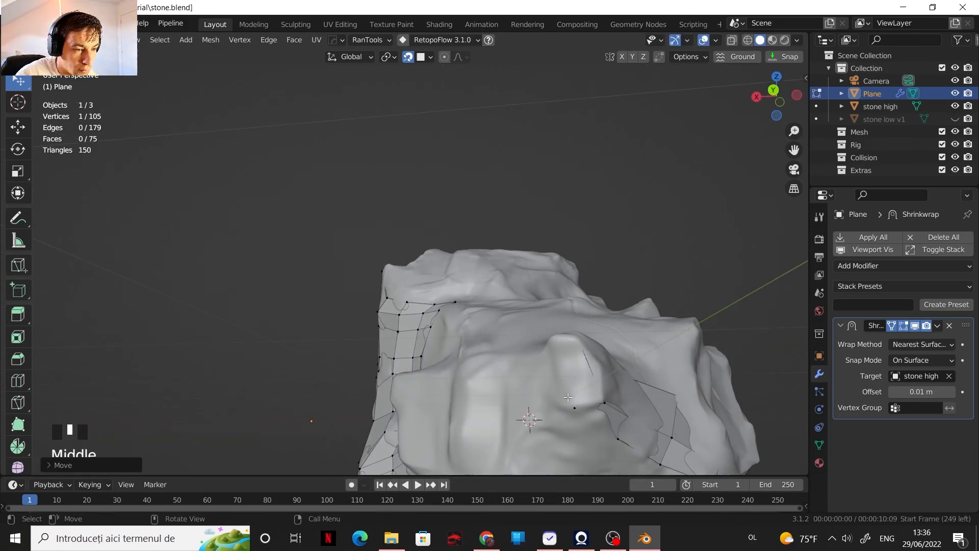
Step: Hide the camera and the high-poly stone, leaving only the retopology plane visible
left_click(955, 67)
left_click(955, 81)
left_click(954, 68)
left_click(954, 106)
Step: Extrude an open edge at the strip's end to start a face over the protruding tip
middle_click_drag(662, 217, 591, 229)
key("2")
left_click(577, 375)
key("e")
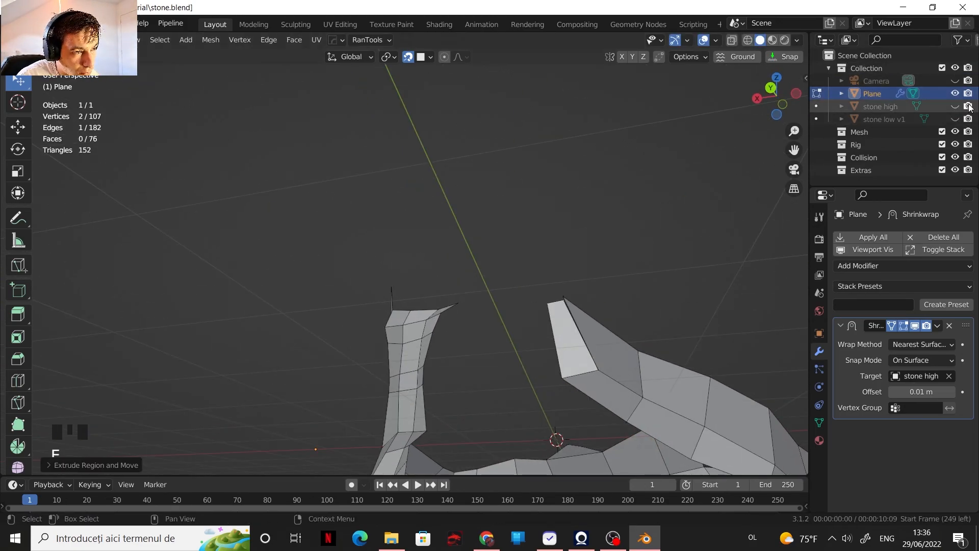
left_click(954, 106)
left_click(955, 106)
Step: Merge the extruded face's corner vertex into its neighbour, unhide the stone and fit the free corner to the tip
key("1")
mouse_move(561, 327)
middle_mouse_down()
mouse_move(601, 326)
mouse_move(571, 326)
middle_mouse_up()
left_click(571, 302, "shift")
key("m")
left_click(955, 106)
left_click_drag(564, 331, 544, 321)
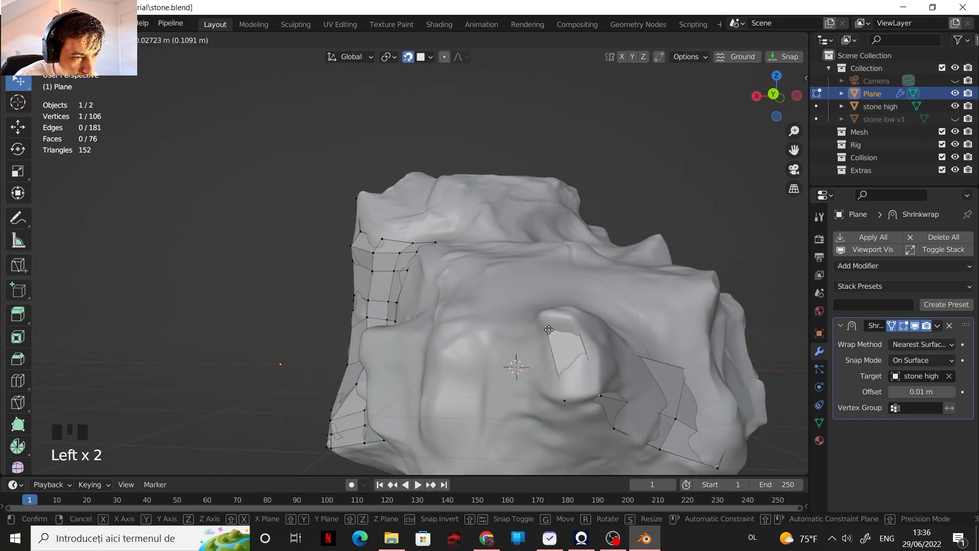
Step: Try changing the plane's viewport Display As type to Wire
left_click(818, 333)
scroll(899, 416, "down", 20)
left_click(913, 453)
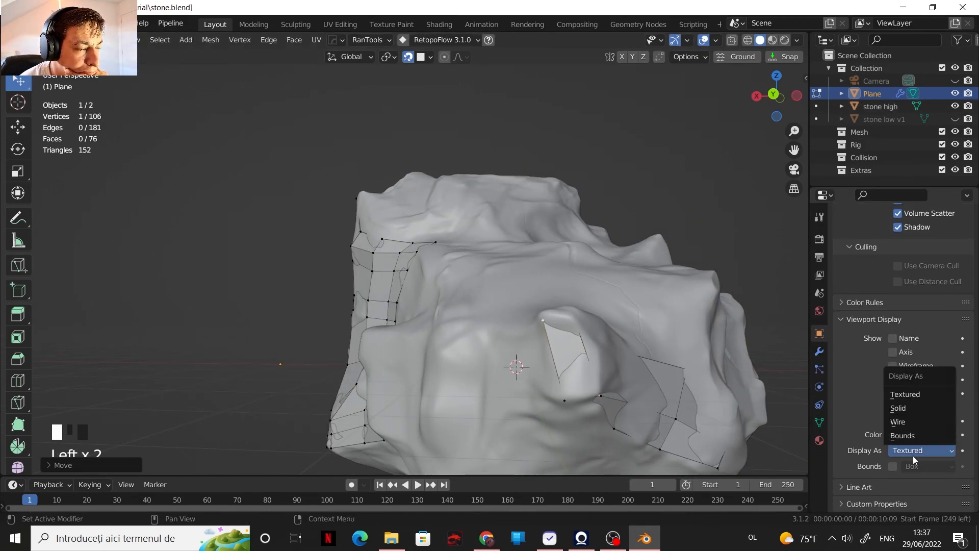
left_click(913, 455)
left_click(902, 420)
left_click(902, 420)
left_click(840, 304)
left_click(840, 304)
Step: Set the plane's viewport display to Wire and enable In Front
left_click(880, 106)
scroll(887, 414, "down", 8)
left_click(905, 450)
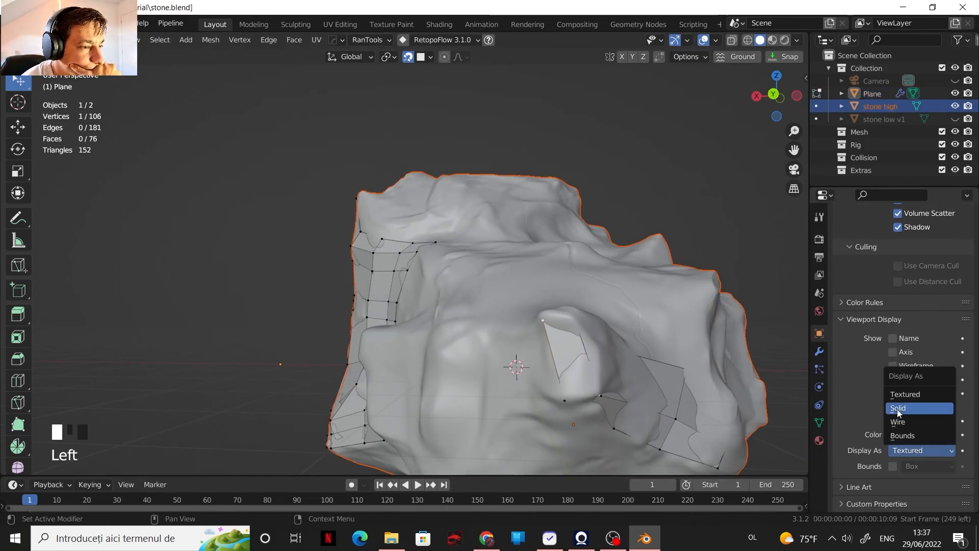
left_click(871, 94)
left_click(898, 421)
Step: Extrude the tip's open edge back along the stone's rear side and place its two end vertices
middle_click_drag(576, 336, 642, 341)
left_click(630, 327, "shift")
key("e")
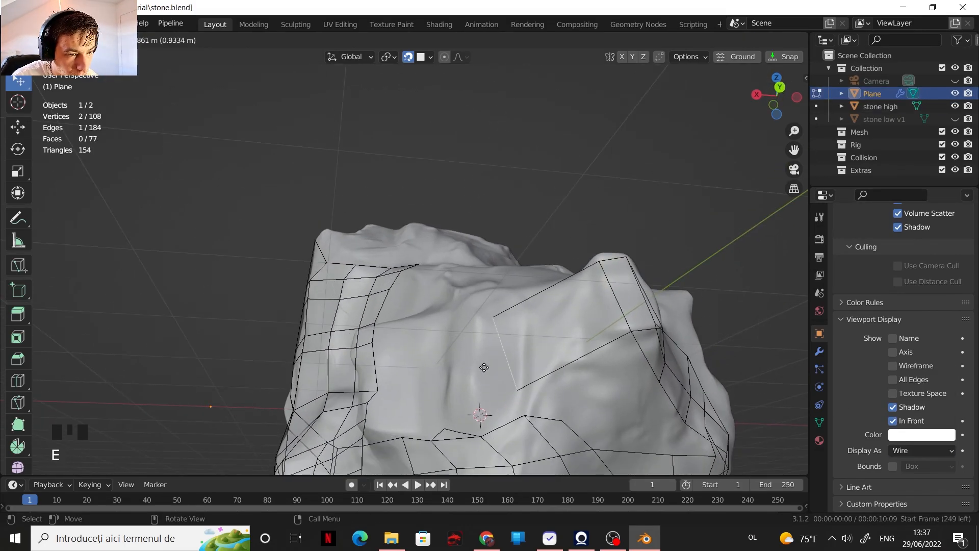
left_click(485, 367)
middle_click_drag(510, 357, 540, 341)
left_click_drag(592, 336, 584, 360)
Step: Extrude the same strip's end edge one face further towards the opposite patch and adjust its upper vertex
middle_click_drag(591, 357, 673, 285)
key("2")
left_click(686, 260)
key("e")
left_click(556, 270)
key("1")
left_click_drag(548, 232, 521, 229)
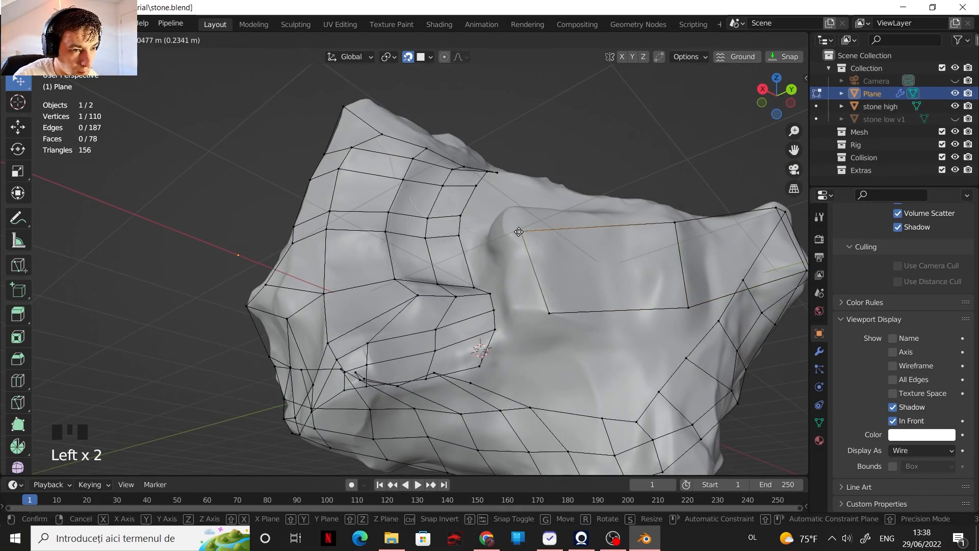
middle_click_drag(522, 240, 554, 298)
Step: Fill a face between the opposite patch's end vertices and the lower corner of the new strip
key("2")
left_click(507, 331)
left_click(497, 355, "shift")
key("1")
middle_click_drag(509, 338, 498, 351, "shift")
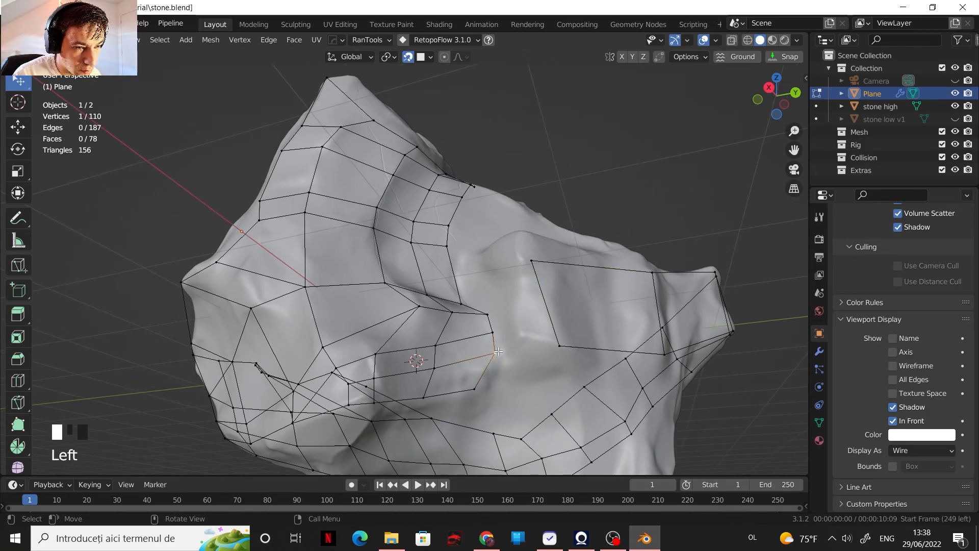
key("f")
middle_click_drag(567, 353, 504, 390)
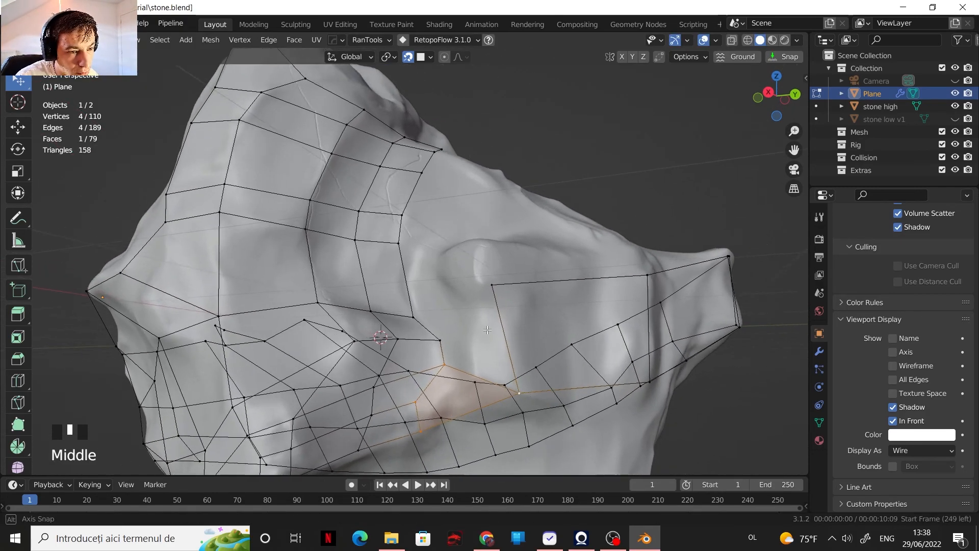
Step: Fill a face bridging the new strip's end to the opposite patch and divide the strip's wide faces with loop cuts
key("2")
left_click(451, 353)
left_click(506, 334, "shift")
key("f")
middle_click_drag(503, 339, 397, 286)
key("ctrl+r")
scroll(467, 294, "up", 1)
left_click(466, 293)
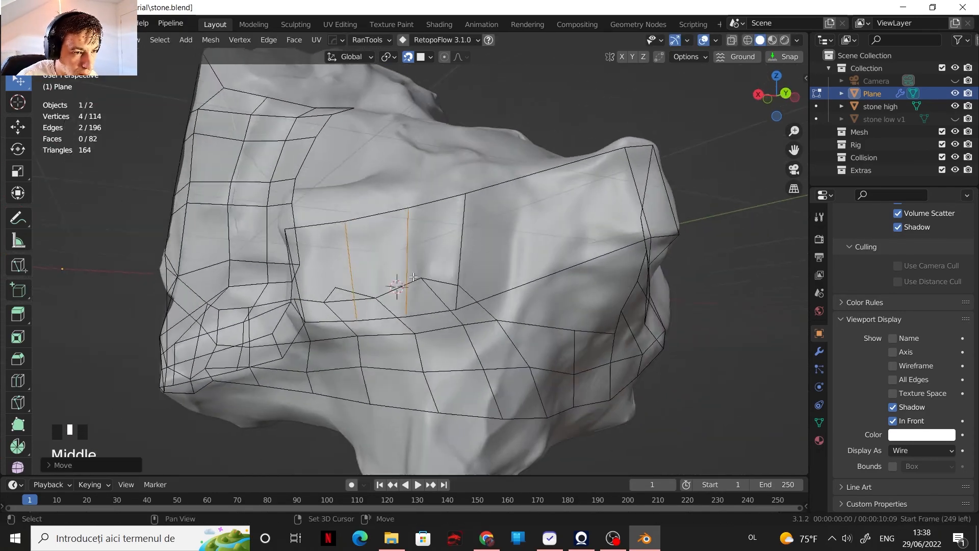
key("ctrl+r")
left_click(502, 230)
middle_click_drag(502, 229, 536, 293)
Step: Set the plane's viewport display to Solid with In Front disabled, and adjust the viewport shading options
left_click(893, 421)
left_click(922, 451)
left_click(912, 504)
left_click(731, 39)
left_click(732, 39)
left_click(796, 40)
left_click(728, 322)
Step: Re-enable In Front on the plane and reposition the vertices bordering the gap between the strip and the opposite patch
scroll(518, 305, "up", 2)
left_click(378, 316)
left_click(373, 275, "shift")
left_click(385, 240, "shift")
left_click(402, 206, "shift")
left_click(892, 420)
middle_click_drag(433, 316, 405, 302)
left_click_drag(440, 358, 443, 352)
middle_click_drag(442, 339, 426, 390)
left_click_drag(419, 295, 424, 302)
middle_click_drag(424, 302, 431, 316)
left_click_drag(416, 266, 422, 272)
middle_click_drag(453, 289, 441, 229)
middle_click_drag(441, 230, 408, 255, "shift")
Step: Fill a face between two facing open edges across the remaining gap beside the strip
key("2")
left_click(391, 257)
left_click(424, 303, "shift")
key("f")
middle_click_drag(424, 306, 367, 306)
Step: Disable In Front and extrude the strip's open upper edges along the stone's ridge
scroll(423, 328, "down", 4)
middle_click_drag(367, 306, 306, 316, "shift")
left_click(317, 329)
left_click(502, 287, "ctrl")
left_click(892, 421)
middle_click_drag(514, 311, 510, 359)
key("e")
left_click(505, 332)
key("1")
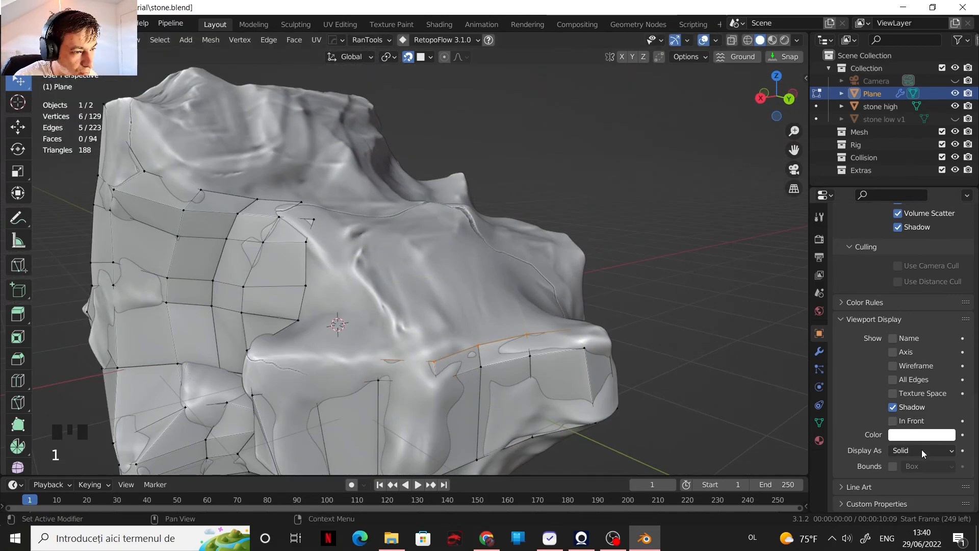
Step: Re-enable In Front and adjust the vertices along the strip's upper border, selecting its chain of open edges
left_click(893, 421)
middle_click_drag(459, 383, 433, 347)
left_click_drag(408, 375, 411, 382)
middle_click_drag(403, 380, 382, 375)
left_click(453, 392, "shift")
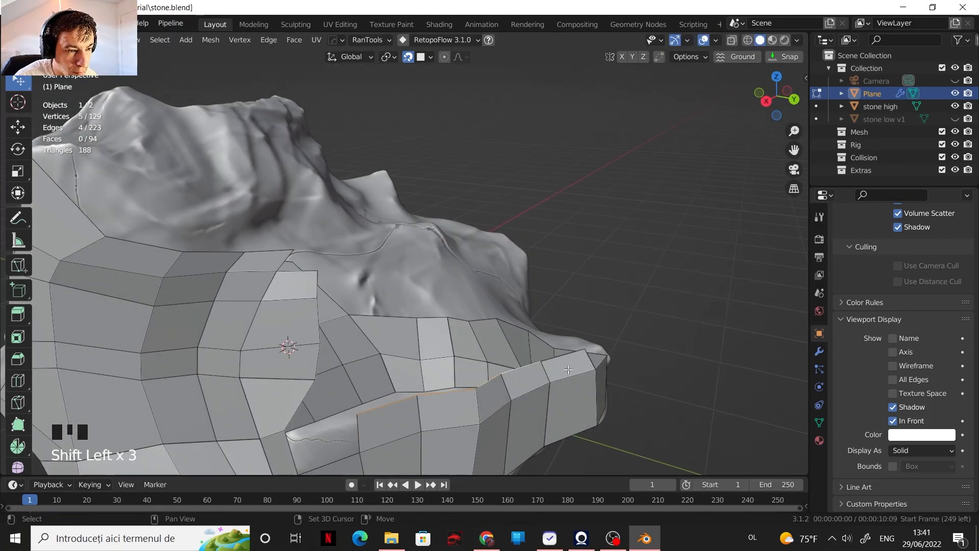
Step: Extrude the upper border's edge chain further over the stone and place the new vertices on its surface
middle_click_drag(475, 352, 489, 402)
key("e")
left_click(496, 297)
key("1")
middle_click_drag(397, 326, 408, 377)
left_click_drag(400, 341, 411, 348)
left_click_drag(447, 331, 498, 337)
middle_click_drag(566, 331, 510, 311)
mouse_move(525, 340)
left_mouse_down()
mouse_move(532, 349)
mouse_move(505, 339)
left_mouse_up()
middle_click_drag(479, 326, 407, 265)
Step: Fill the face adjoining the extruded row and extrude the next open border edges over the stone
left_click(393, 244, "shift")
key("f")
mouse_move(388, 306)
middle_mouse_down("shift")
mouse_move(367, 347)
mouse_move(398, 316)
middle_mouse_up("shift")
left_click(329, 388)
left_click(442, 384, "shift")
left_click(472, 379, "shift")
middle_click_drag(471, 380, 459, 286)
key("e")
left_click(365, 312)
Step: Add loop cuts to the new faces and fill three successive faces towards the neighbouring patch
key("ctrl+r")
scroll(408, 352, "up", 1)
left_click(408, 352)
left_click(388, 381)
key("f")
key("f")
key("f")
Step: Fill another face along the open border and move its vertices to follow the stone's surface
middle_click_drag(459, 285, 367, 367, "shift")
middle_click_drag(367, 367, 400, 356, "shift")
scroll(399, 356, "up", 3)
left_click(432, 367, "shift")
left_click_drag(429, 338, 417, 333)
middle_click_drag(417, 333, 203, 324)
key("1")
left_click(314, 394)
key("f")
key("g")
left_click(402, 349)
key("g")
left_click(393, 347)
Step: Extrude the open edge beside the lower front patch inward and fill the face joining it to the neighbouring border
left_click(194, 337, "shift")
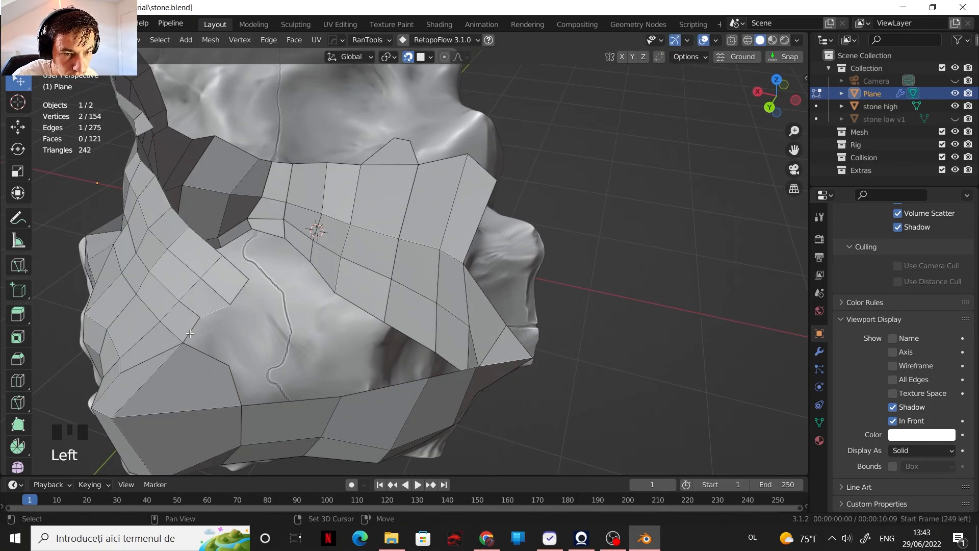
middle_click_drag(235, 379, 254, 300)
key("e")
left_click_drag(278, 252, 288, 271)
left_click(272, 312)
left_click(273, 345, "shift")
key("f")
Step: Extrude the front patch's end edge further across the hole and adjust the new vertices
middle_click_drag(285, 337, 408, 286)
middle_click_drag(408, 285, 387, 327, "shift")
middle_click_drag(387, 327, 300, 326, "shift")
left_click(194, 312)
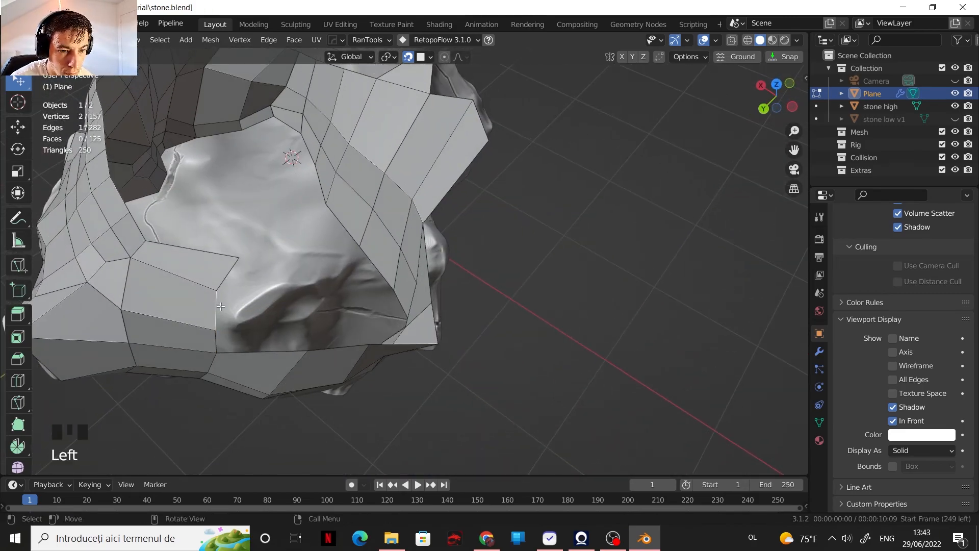
left_click(213, 279, "shift")
key("e")
left_click(367, 318)
key("1")
left_click_drag(357, 331, 370, 330)
Step: Add two loop cuts through the newly extruded faces and reposition a vertex on the stone
key("ctrl+r")
left_click(303, 323)
middle_click_drag(303, 323, 337, 311, "shift")
key("ctrl+r")
left_click(333, 306)
key("g")
left_click(334, 301)
Step: Extrude the open edge three times to continue the row of faces across the hole
mouse_move(408, 270)
middle_mouse_down("shift")
mouse_move(493, 227)
mouse_move(418, 255)
middle_mouse_up("shift")
middle_click_drag(418, 255, 393, 268, "shift")
middle_click_drag(305, 376, 326, 326)
key("e")
Step: Extrude the next open edges across the hole and merge the overlapping end vertices
key("e")
Step: Extrude another pair of open edges, adjust the new vertices and fill the adjoining face
key("e")
Step: Fill three faces between the extended row and the adjacent border, and reposition a vertex
key("f")
key("f")
key("f")
key("1")
left_click(397, 352)
key("g")
Step: Fill a face between two selected open edges at the end of the extended row
key("2")
left_click(327, 317)
left_click(387, 356, "shift")
key("f")
middle_click_drag(326, 326, 312, 340, "shift")
left_click(370, 333)
left_click(442, 357, "shift")
middle_click_drag(408, 347, 357, 336)
key("e")
key("1")
left_click(424, 359, "shift")
key("m")
middle_click_drag(425, 360, 408, 377)
Step: Fill the face beside the merged vertex from its open edge
key("2")
left_click(439, 352)
key("f")
left_click(366, 273)
left_click(387, 316, "shift")
key("e")
left_click(408, 336)
mouse_move(407, 336)
middle_mouse_down()
mouse_move(426, 360)
mouse_move(403, 326)
mouse_move(418, 352)
middle_mouse_up()
key("1")
left_click(403, 321)
key("f")
Step: Disable In Front, leave Edit Mode and hide the stone high object to inspect the retopologised mesh alone
scroll(418, 331, "down", 2)
left_click(893, 421)
middle_click_drag(510, 316, 543, 273)
key("Tab")
left_click(955, 106)
middle_click_drag(612, 244, 423, 289)
scroll(423, 289, "up", 2)
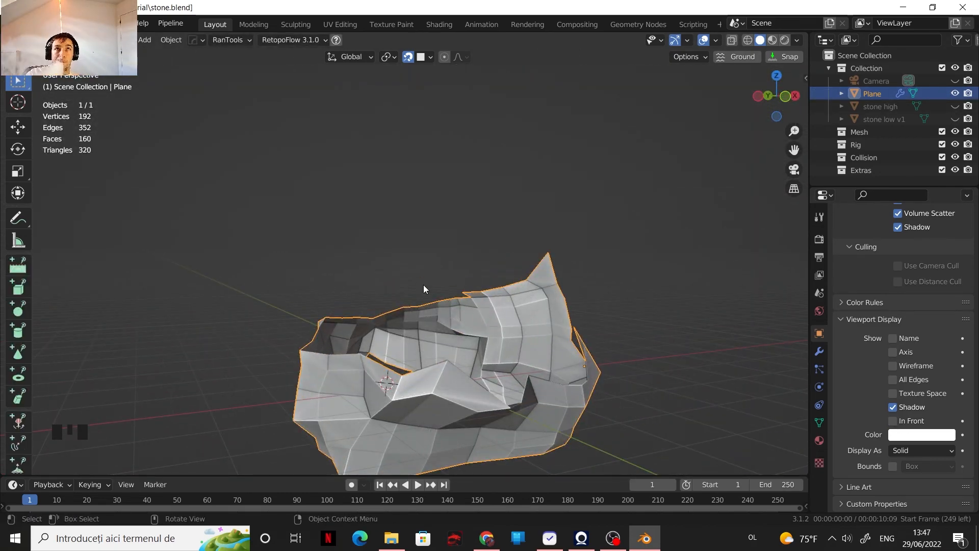
Step: Return the plane to Edit Mode, unhide the stone high object and enable In Front for the plane
scroll(423, 289, "down", 2)
middle_click_drag(535, 341, 408, 265, "shift")
scroll(408, 265, "up", 3)
key("Tab")
left_click(955, 106)
middle_click_drag(459, 316, 465, 397)
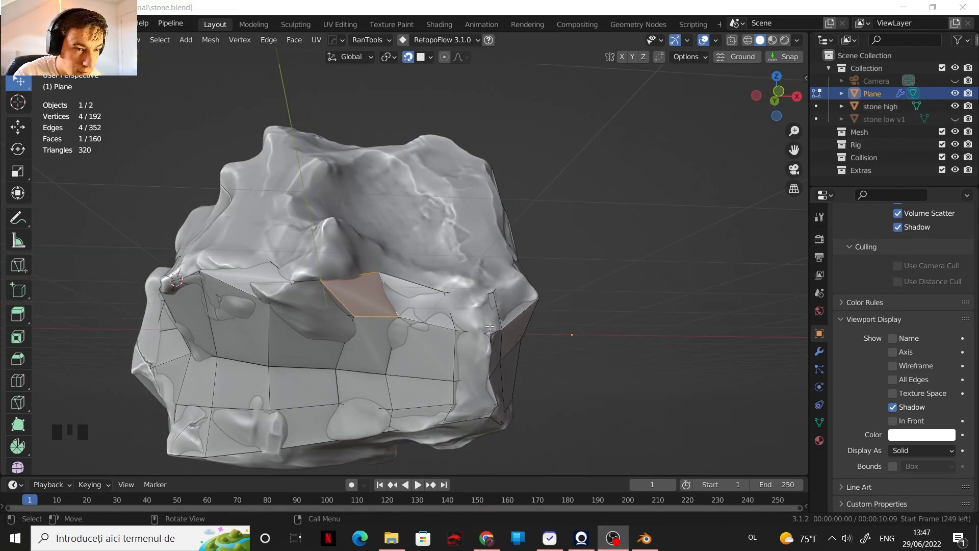
scroll(544, 387, "up", 1)
middle_click_drag(543, 387, 589, 324, "shift")
left_click(892, 421)
Step: Extrude the chain of open edges along the lower rim of the hole over the stone's surface
mouse_move(601, 286)
middle_mouse_down()
mouse_move(518, 343)
mouse_move(479, 245)
middle_mouse_up()
mouse_move(479, 245)
middle_mouse_down("shift")
mouse_move(552, 274)
mouse_move(438, 224)
mouse_move(515, 285)
middle_mouse_up("shift")
middle_click_drag(515, 285, 438, 255, "shift")
key("1")
left_click_drag(387, 298, 368, 271)
scroll(403, 295, "down", 1)
middle_click_drag(408, 275, 459, 285, "shift")
key("2")
left_click(329, 327)
left_click(396, 324, "shift")
left_click(490, 333, "shift")
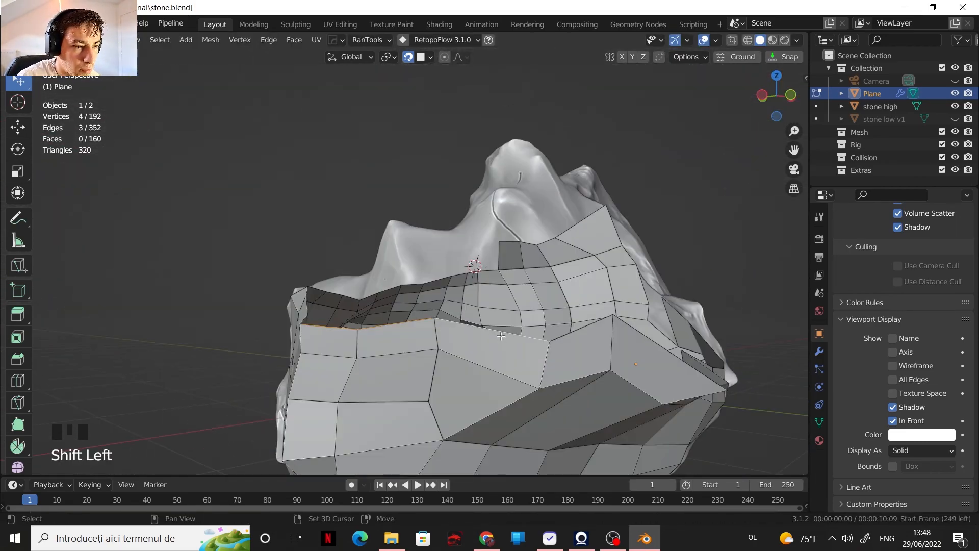
left_click(581, 329, "shift")
middle_click_drag(581, 328, 553, 408)
key("e")
left_click(555, 372)
middle_click_drag(555, 372, 581, 352)
Step: Adjust the vertices of the newly extruded rim row to follow the stone's shape
key("1")
left_click_drag(471, 306, 484, 329)
left_click_drag(592, 298, 585, 320)
scroll(560, 316, "down", 2)
middle_click_drag(561, 316, 286, 326)
left_click_drag(260, 372, 244, 357)
scroll(329, 319, "down", 2)
mouse_move(244, 356)
middle_mouse_down()
mouse_move(329, 320)
mouse_move(255, 357)
middle_mouse_up()
left_click_drag(255, 356, 245, 364)
middle_click_drag(245, 364, 326, 337)
left_click_drag(326, 336, 321, 357)
scroll(321, 357, "down", 2)
middle_click_drag(321, 357, 378, 352)
Step: Extrude an open rim edge into the hole as a narrow strip and reposition its new edge
key("2")
left_click(377, 365)
key("e")
left_click(382, 316)
middle_click_drag(381, 316, 382, 342)
key("g")
left_click(345, 394)
middle_click_drag(346, 394, 412, 374)
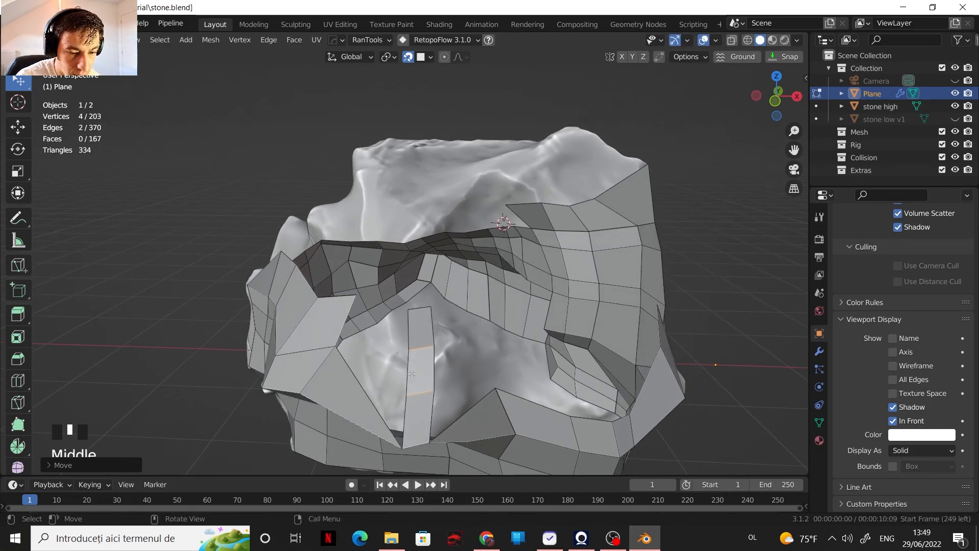
Step: Fill the gaps beside the extruded strip with faces and adjust the nearby vertices
key("f")
middle_click_drag(458, 411, 448, 357)
key("1")
left_click_drag(444, 336, 451, 327)
middle_click_drag(451, 326, 407, 301)
left_click_drag(397, 301, 408, 293)
middle_click_drag(408, 294, 489, 286)
left_click(893, 421)
left_click(893, 421)
key("f")
Step: Try other Display As types for the plane, including Wire
left_click(912, 451)
left_click(907, 426)
scroll(489, 326, "up", 2)
scroll(877, 392, "up", 13)
scroll(874, 387, "down", 20)
left_click(921, 450)
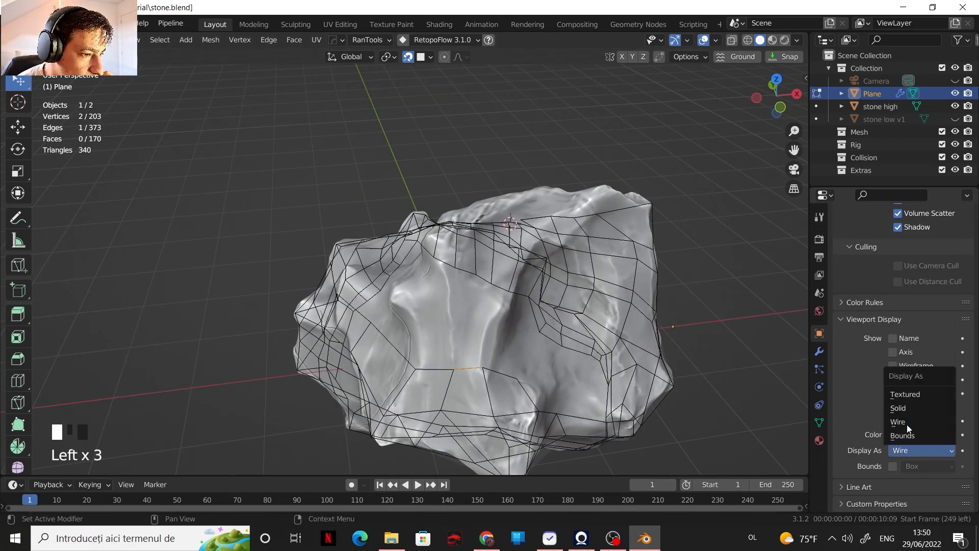
left_click(913, 436)
left_click(893, 421)
left_click(893, 420)
scroll(849, 417, "up", 20)
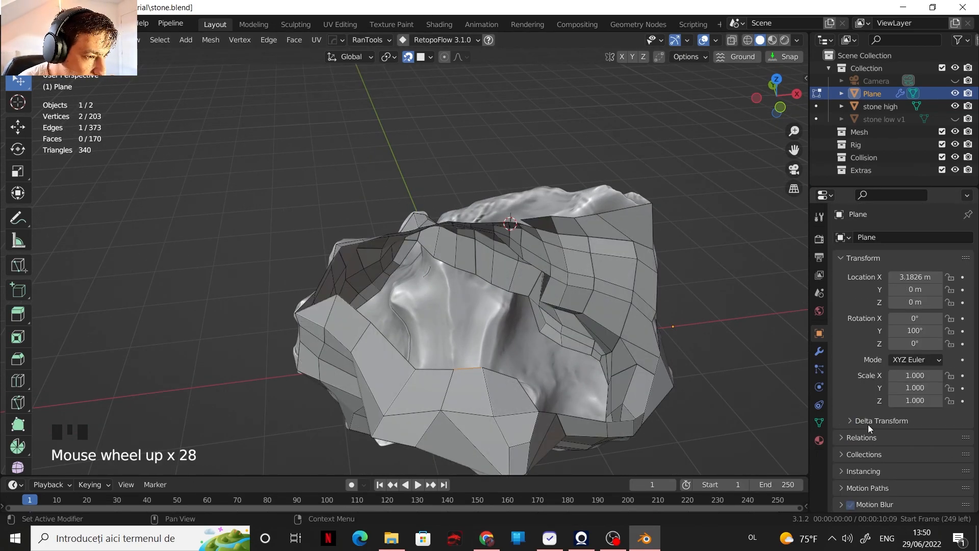
Step: Add a new material to the plane and set its viewport display colour alpha to 0.506
left_click(819, 351)
left_click(819, 334)
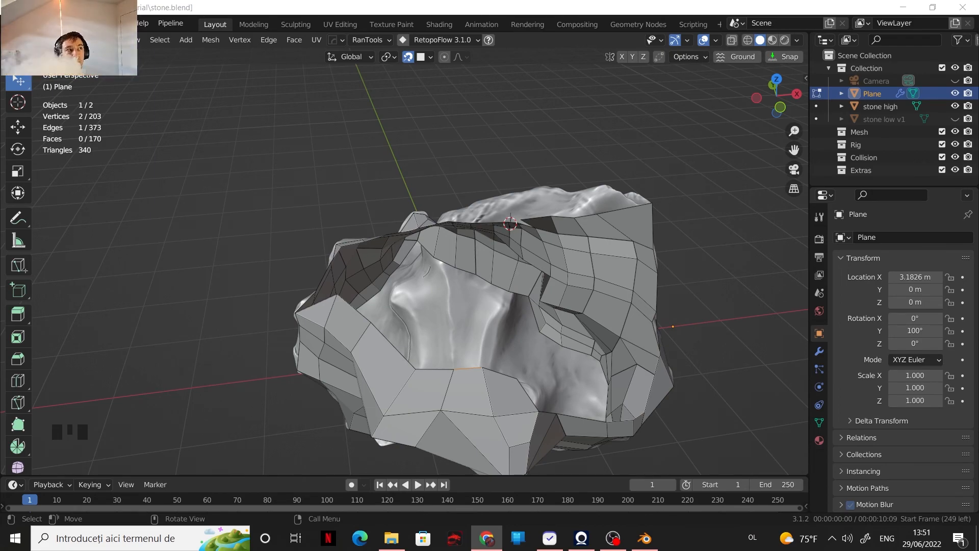
left_click(818, 440)
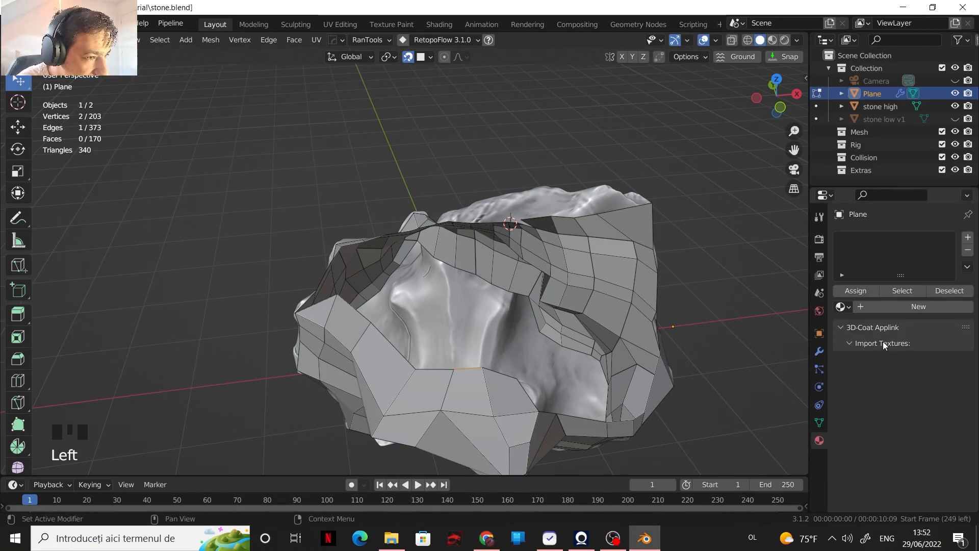
scroll(866, 357, "down", 20)
scroll(910, 396, "down", 8)
left_click(913, 343)
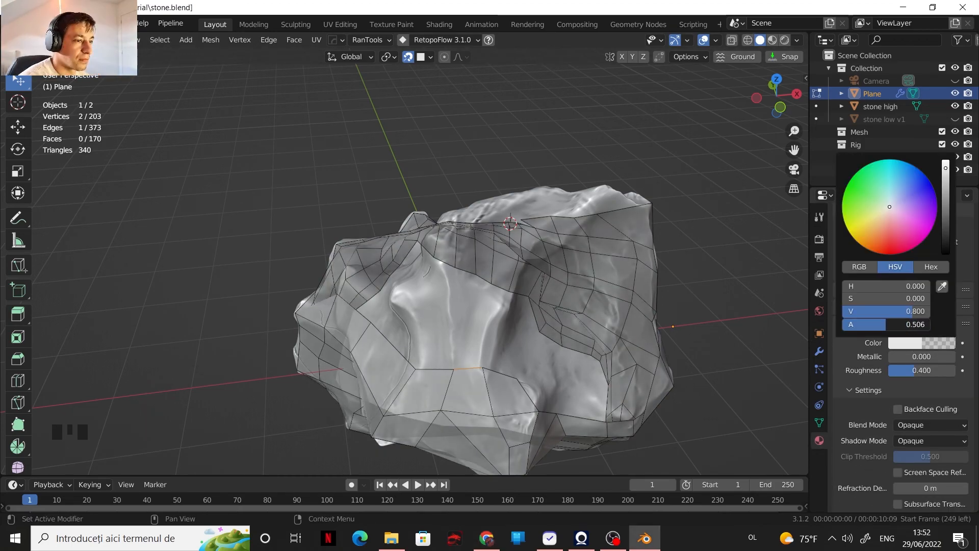
scroll(872, 429, "down", 7)
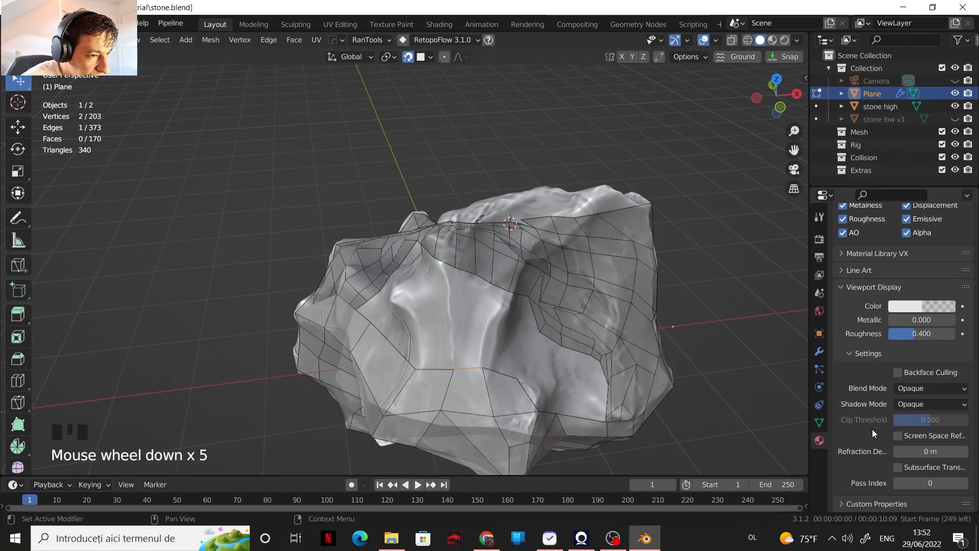
Step: Set the plane's Shrinkwrap offset to 0.1 m and enable the modifier's display in Edit Mode
left_click(819, 333)
left_click(893, 382)
left_click(819, 351)
left_click(949, 393)
left_click(950, 394)
left_click(950, 394)
left_click(950, 393)
middle_click_drag(602, 326, 658, 178)
middle_click_drag(612, 224, 576, 347)
middle_click_drag(576, 346, 489, 254, "shift")
scroll(540, 306, "up", 2)
left_click(903, 327)
left_click(903, 326)
Step: Extrude a chain of four open rim edges up into the stone's large side hollow
middle_click_drag(489, 255, 439, 286, "shift")
left_click(324, 327)
left_click(357, 364, "shift")
left_click(411, 398, "shift")
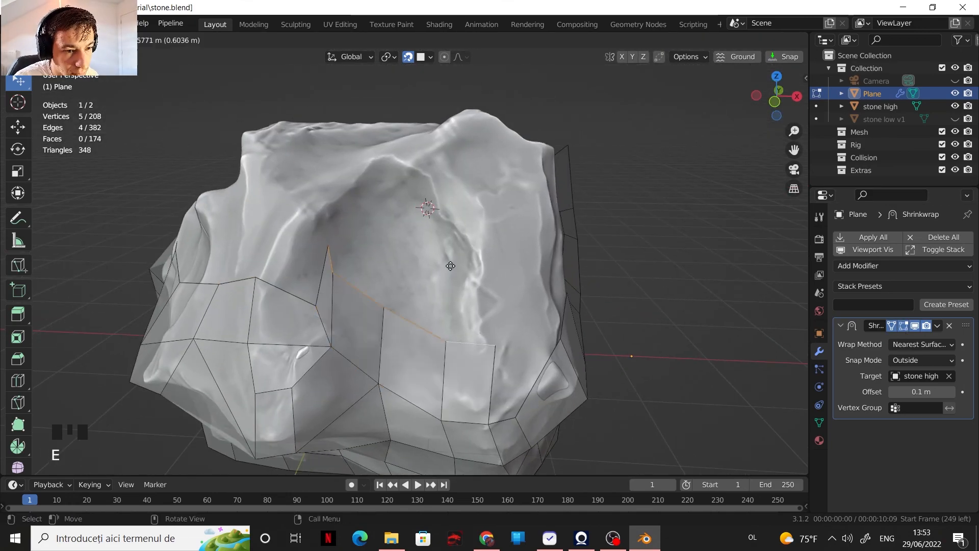
left_click(447, 205)
Step: Move the extruded vertices in the side hollow to fit the stone's contours
key("1")
left_click_drag(325, 179, 312, 212)
left_click_drag(332, 201, 343, 193)
left_click_drag(384, 237, 395, 178)
left_click_drag(499, 283, 485, 250)
middle_click_drag(361, 355, 405, 332, "shift")
left_click_drag(342, 363, 351, 364)
left_click_drag(379, 324, 377, 316)
left_click_drag(342, 236, 341, 234)
middle_click_drag(306, 275, 372, 306)
Step: Extrude two open edges up the ridge beside the hollow, fill the adjoining face and adjust the surrounding vertices
key("2")
left_click(318, 352)
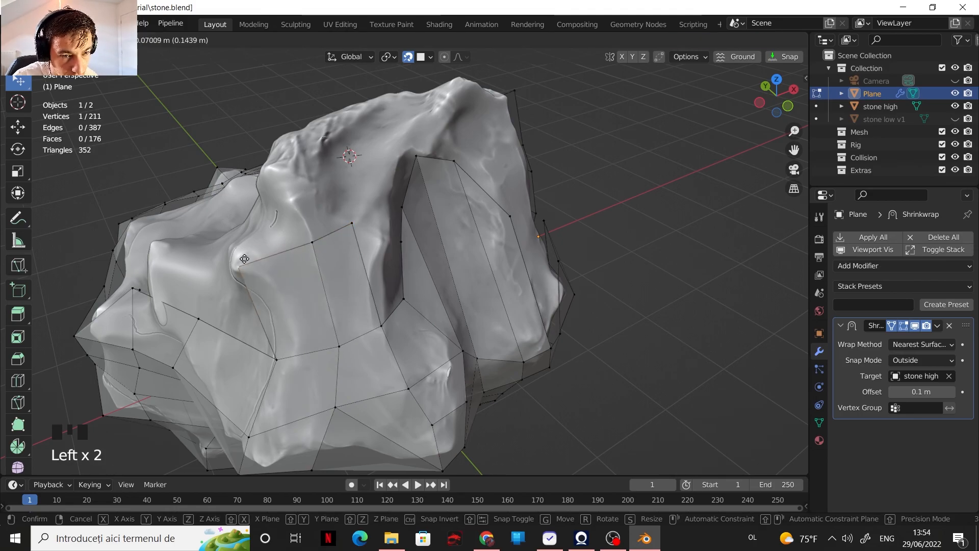
left_click_drag(250, 256, 248, 257)
middle_click_drag(306, 271, 286, 265)
left_click_drag(305, 267, 312, 279)
middle_click_drag(298, 334, 230, 298)
key("f")
middle_click_drag(306, 316, 339, 367, "shift")
left_click_drag(355, 368, 350, 378)
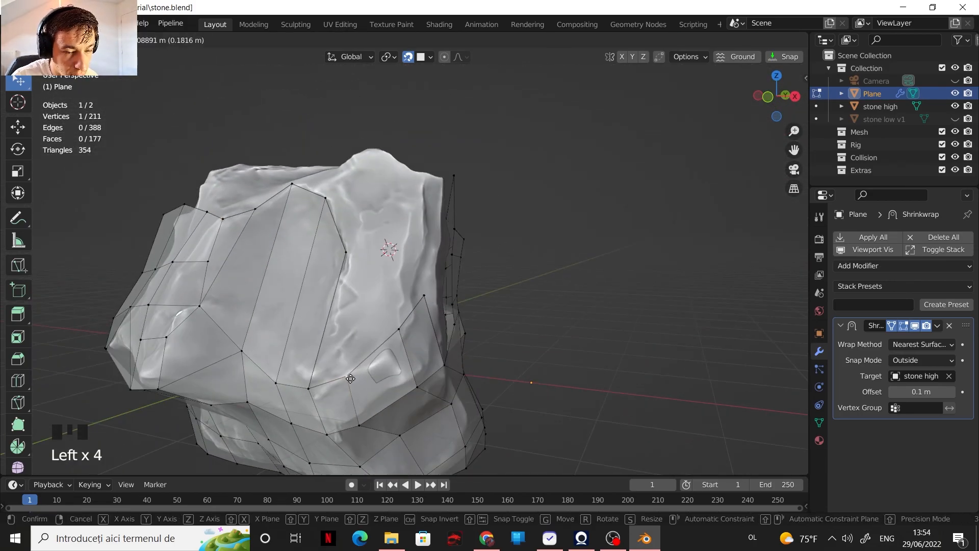
middle_click_drag(352, 377, 433, 370)
Step: Add a loop cut through the newly extruded faces and move its vertices onto the stone's contours
key("ctrl+r")
left_click(383, 306)
middle_click_drag(384, 306, 403, 342)
left_click_drag(376, 303, 372, 301)
middle_click_drag(377, 305, 448, 331)
left_click_drag(285, 322, 281, 320)
middle_click_drag(611, 397, 653, 384, "shift")
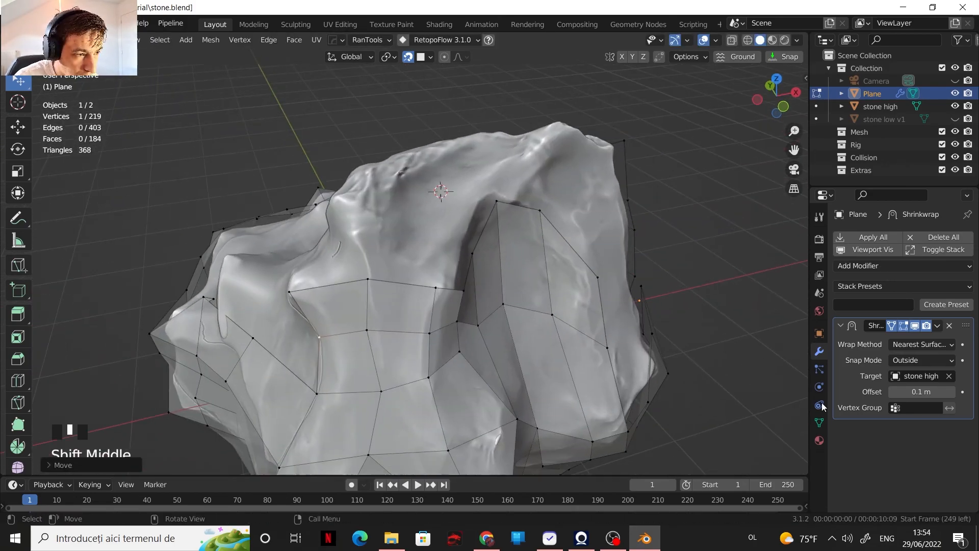
Step: Extrude one open edge at the top of the ridge farther up the stone and adjust its placement
middle_click_drag(509, 255, 433, 265)
middle_click_drag(459, 245, 490, 305, "shift")
middle_click_drag(408, 305, 474, 301)
key("2")
left_click(376, 346)
middle_click_drag(376, 327, 433, 336)
key("e")
left_click(374, 251)
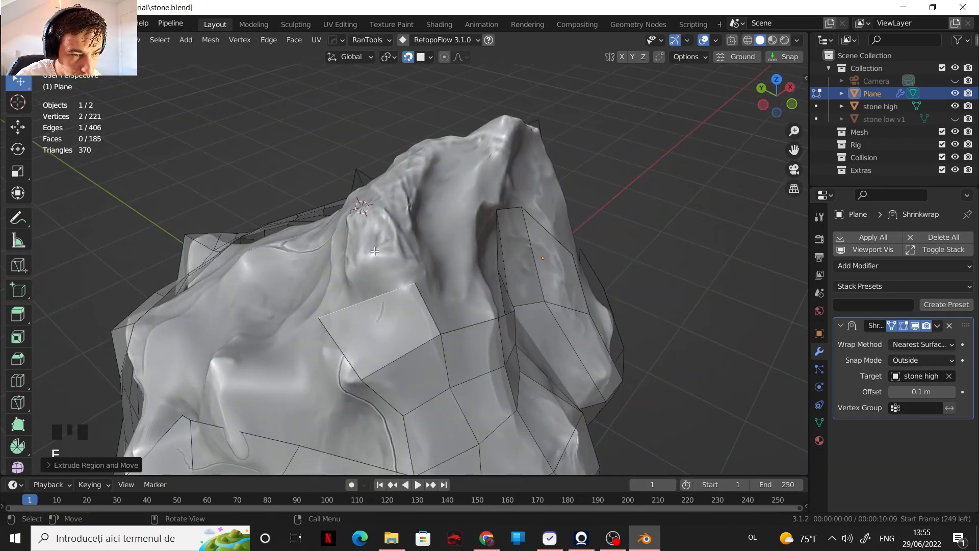
middle_click_drag(383, 278, 352, 288)
Step: Extrude the next open ridge edge, merge its overlapping vertices and fill the gap toward the side hollow
key("2")
left_click(305, 375)
key("e")
left_click(331, 295)
key("m")
left_click_drag(280, 284, 274, 289)
middle_click_drag(219, 306, 237, 311)
middle_click_drag(237, 311, 232, 332, "shift")
key("f")
middle_click_drag(232, 332, 219, 244, "shift")
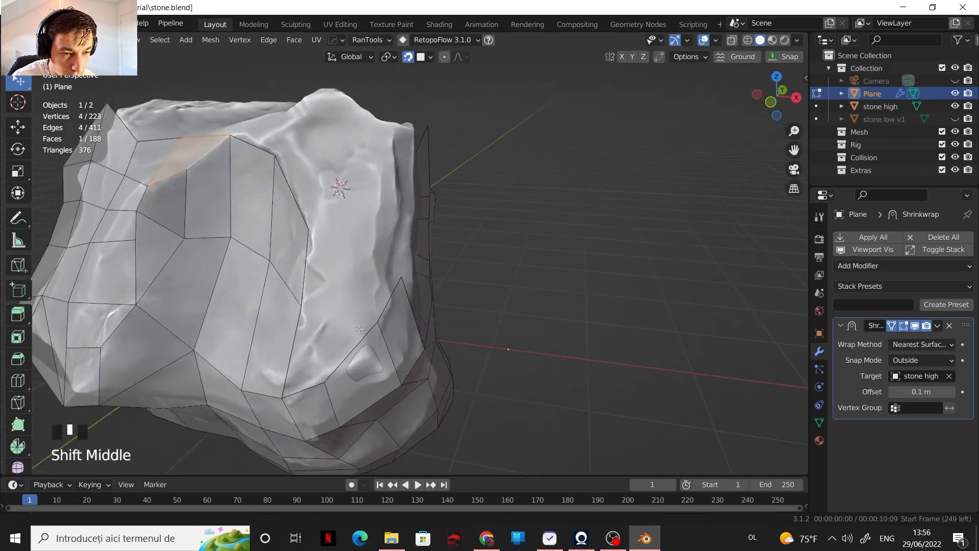
Step: Fill the two open faces along the hollow's far side and reposition the adjoining vertices
left_click(229, 255)
middle_click_drag(285, 265, 239, 275)
middle_click_drag(240, 275, 265, 291, "shift")
middle_click_drag(378, 301, 314, 304)
key("1")
left_click_drag(353, 316, 337, 318)
middle_click_drag(293, 329, 288, 350, "shift")
middle_click_drag(288, 351, 261, 353)
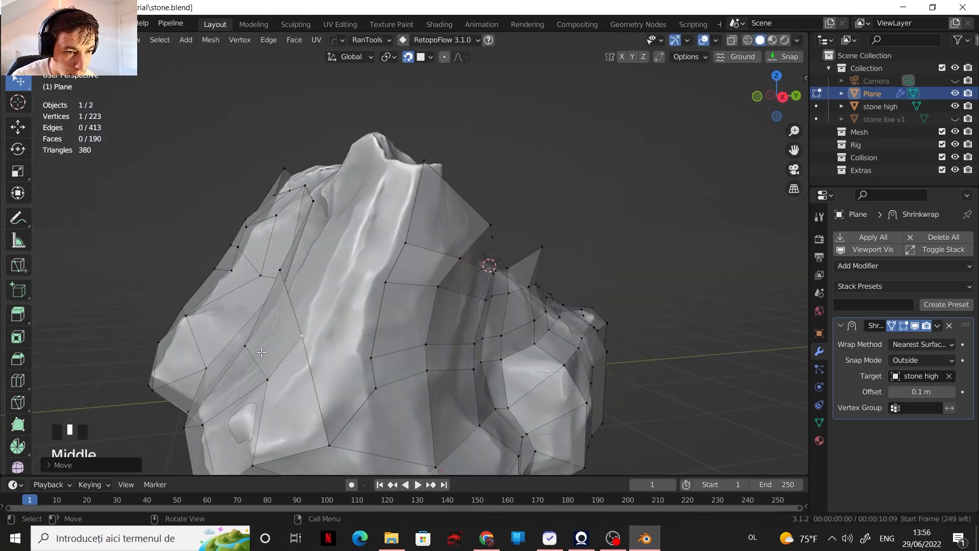
middle_click_drag(343, 365, 371, 381)
scroll(341, 357, "up", 2)
Step: Try Backface Culling and X-Ray in the viewport shading options, and set the shading color to Object
left_click(714, 41)
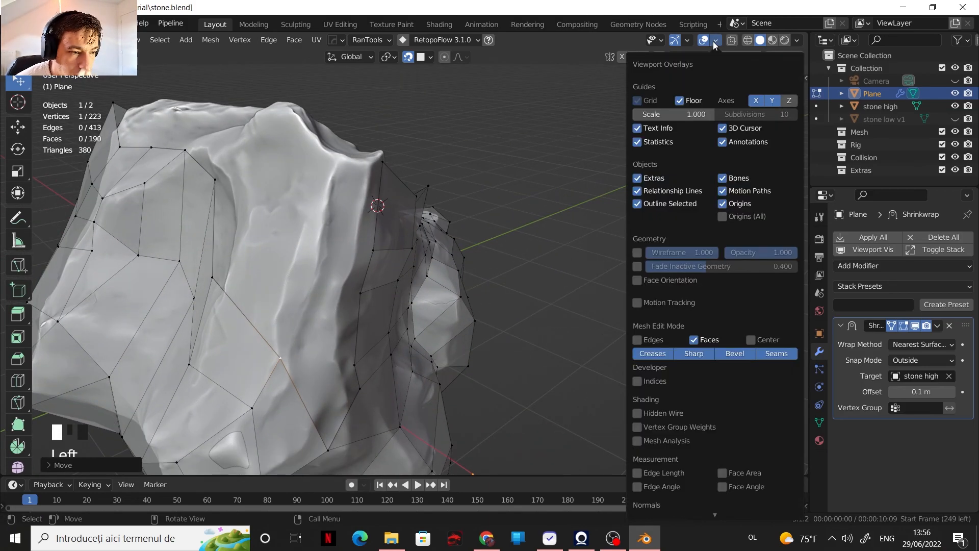
left_click(796, 40)
left_click(724, 280)
left_click(724, 294)
left_click(725, 280)
left_click(725, 293)
left_click(806, 201)
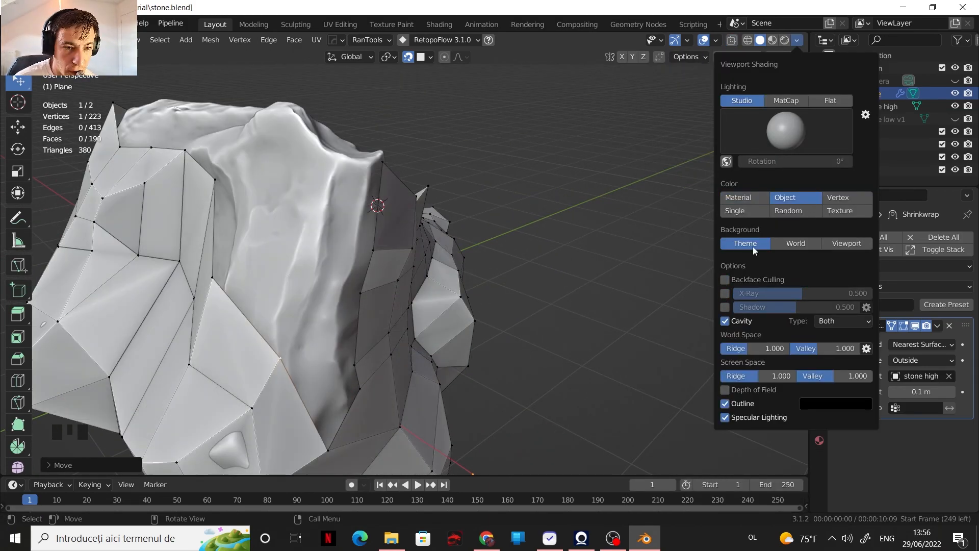
Step: Set the viewport shading color to Material
left_click(749, 198)
scroll(644, 221, "down", 2)
middle_click_drag(587, 244, 551, 245)
Step: Fill the open gap beside the ridge with a face and reposition the adjoining vertices
left_click(331, 362)
left_click(398, 364, "shift")
key("f")
middle_click_drag(408, 352, 398, 357)
left_click_drag(422, 374, 421, 359)
Step: Extrude the open edge on the ridge's side into the hollow and fill the adjoining gap
middle_click_drag(535, 364, 510, 288)
key("2")
left_click(538, 255)
left_click(549, 214, "shift")
middle_click_drag(545, 245, 531, 326)
key("e")
left_click(451, 290)
middle_click_drag(451, 290, 459, 296, "shift")
key("f")
middle_click_drag(510, 326, 607, 326)
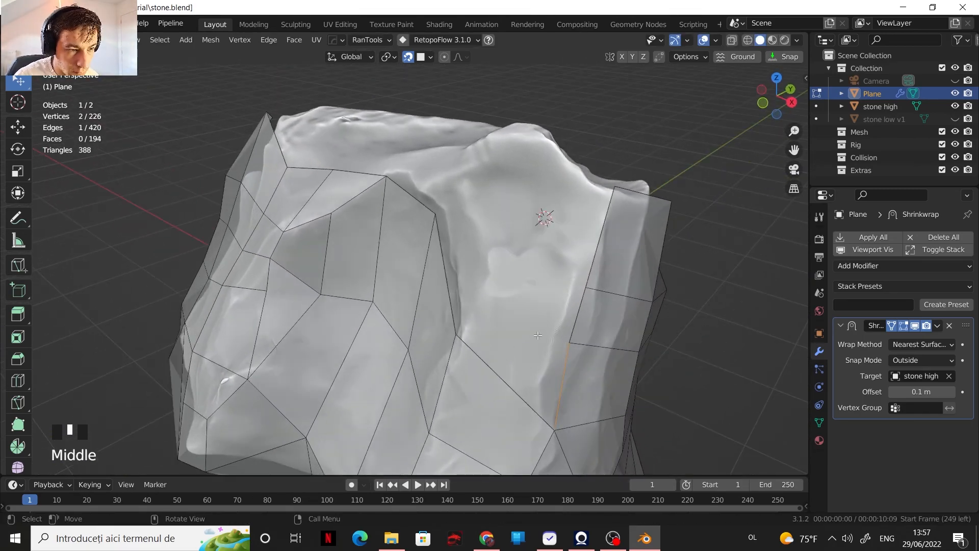
Step: Extrude the two upper open edges of the ridge across the hollow and reposition the new corner vertices
left_click(580, 311)
left_click(602, 234, "shift")
middle_click_drag(576, 265, 546, 280)
key("e")
left_click(438, 262)
middle_click_drag(439, 262, 458, 270)
key("1")
left_click(492, 176)
middle_click_drag(491, 176, 494, 191)
left_click(502, 191)
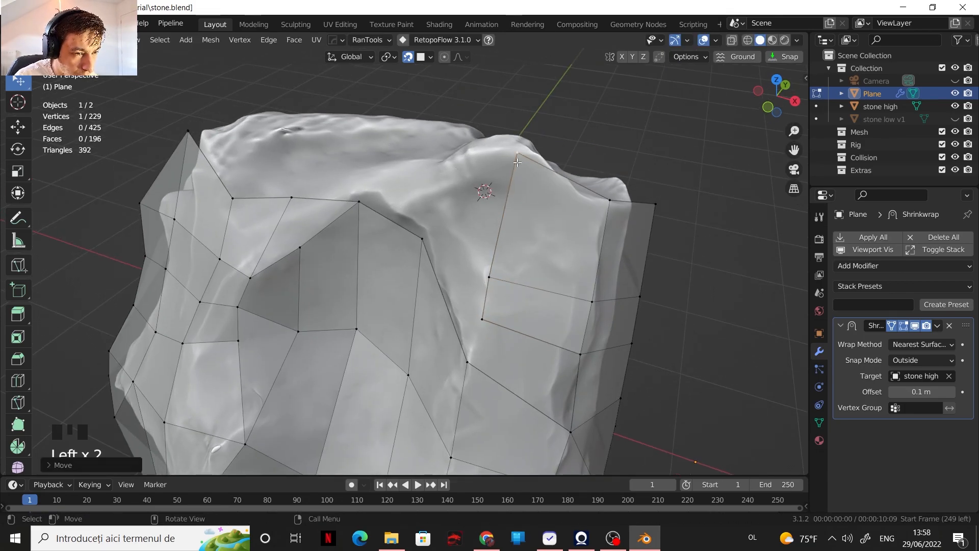
Step: Fill the open faces between the extruded strip and the hollow's far side
middle_click_drag(506, 253, 492, 296)
key("2")
left_click(488, 311)
key("f")
key("f")
middle_click_drag(474, 255, 492, 321)
left_click_drag(511, 292, 495, 269)
middle_click_drag(494, 270, 520, 278)
left_click(535, 290)
Step: Reposition vertices along the mesh's upper rim and fill a face from the open rim edge
key("1")
left_click_drag(377, 407, 381, 390)
middle_click_drag(402, 370, 430, 393)
key("2")
left_click(373, 356)
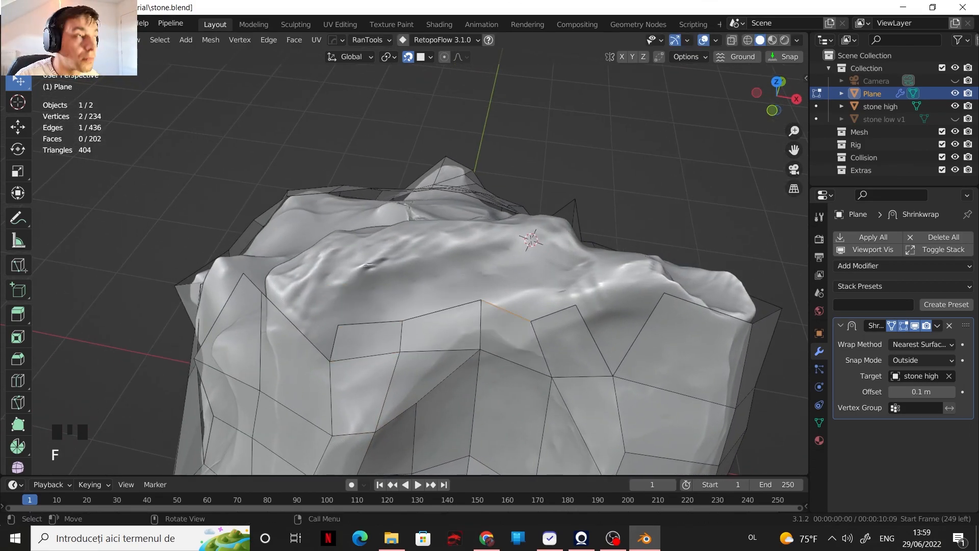
Step: Merge the overlapping rim vertices and reposition the neighbouring vertices
middle_click_drag(365, 225, 358, 228)
key("1")
left_click_drag(489, 324, 500, 317)
key("m")
middle_click_drag(625, 327, 620, 290)
left_click_drag(500, 355, 523, 334)
middle_click_drag(523, 334, 540, 377)
middle_click_drag(541, 377, 510, 367, "shift")
left_click_drag(506, 321, 502, 328)
middle_click_drag(502, 334, 557, 372)
Step: Extrude the open rim edge up over the stone, add a loop cut through it and fill beside it
key("2")
left_click(424, 395)
key("e")
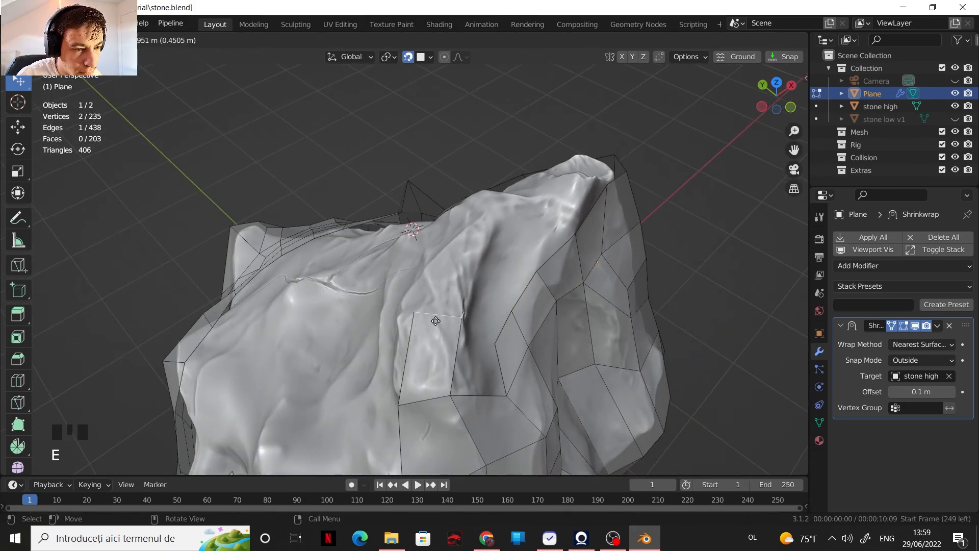
key("ctrl+r")
left_click(451, 352)
left_click_drag(451, 352, 449, 342)
key("f")
middle_click_drag(449, 337, 410, 315, "shift")
Step: Extrude another open rim edge over the stone's top, fill two adjoining faces and adjust a vertex
key("2")
left_click(356, 362)
key("e")
left_click(377, 324)
key("f")
key("f")
key("1")
left_click_drag(437, 394, 437, 379)
middle_click_drag(436, 377, 252, 277)
Step: Extrude the next open edge along the top a short way and fill the gap beside it
scroll(366, 351, "up", 2)
key("2")
left_click(345, 324)
key("e")
left_click(352, 320)
key("2")
key("f")
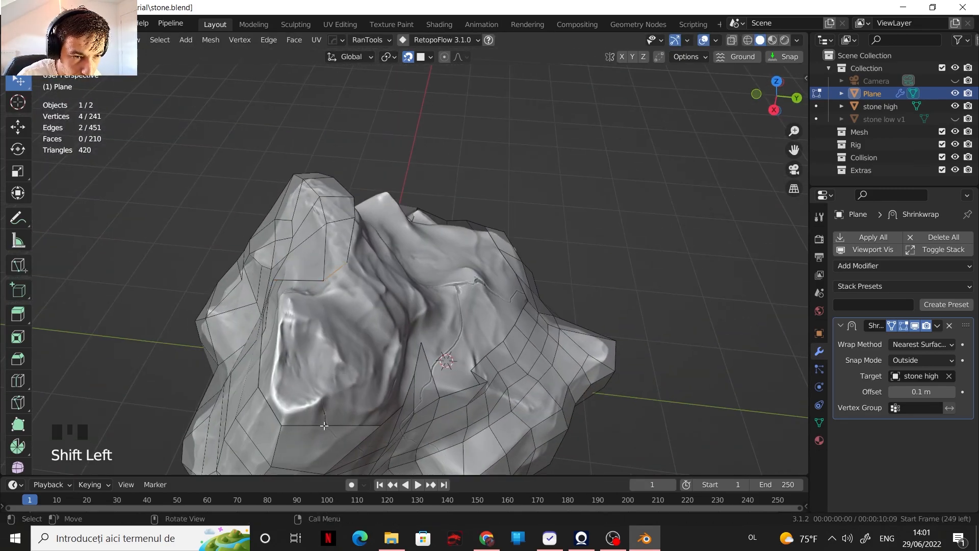
Step: Bridge the two opposite open edges across the rounded knob with a face and divide it with a loop cut
key("f")
middle_click_drag(325, 425, 372, 345)
key("ctrl+r")
middle_click_drag(356, 309, 484, 290)
scroll(438, 357, "up", 2)
Step: Fill the remaining open faces around the knob and reposition the vertices below it near the crack
key("f")
key("f")
key("1")
left_click_drag(374, 380, 381, 365)
middle_click_drag(382, 365, 390, 400)
scroll(337, 387, "up", 2)
middle_click_drag(326, 387, 494, 278, "shift")
left_click_drag(480, 296, 478, 280)
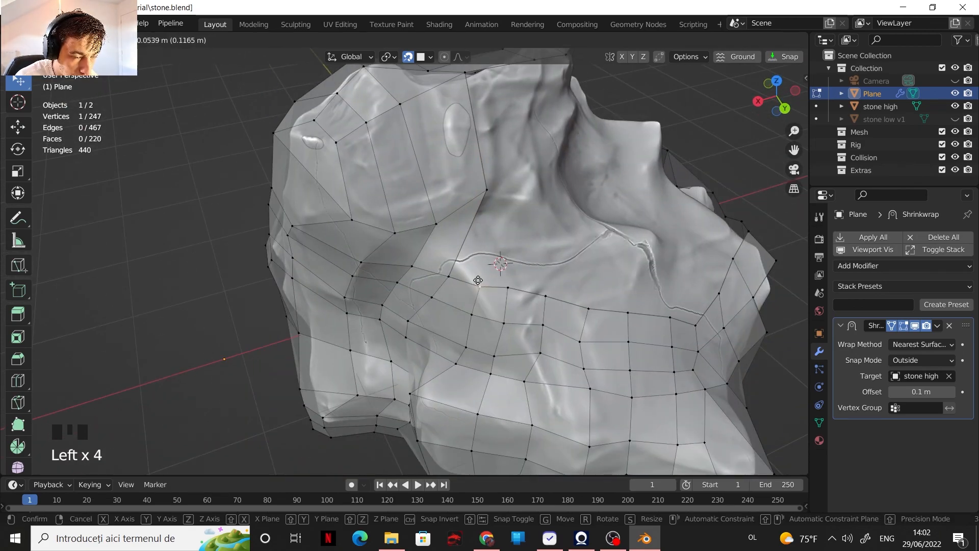
middle_click_drag(477, 280, 409, 293, "shift")
Step: Fill a face between the knob and the crack and adjust the adjoining vertices
left_click(319, 353)
middle_click_drag(319, 354, 306, 319)
key("2")
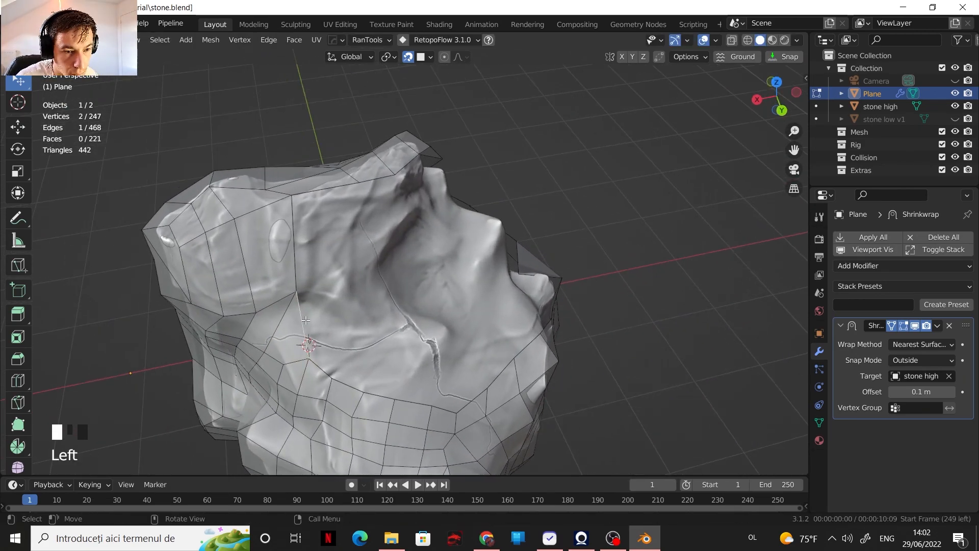
key("1")
middle_click_drag(347, 360, 270, 339, "shift")
Step: Extend the mesh over the crack toward the large hollow, closing the gap between the opposite open edges
key("2")
left_click(291, 311)
left_click(346, 362)
key("1")
left_click(269, 343)
left_click(268, 344)
left_click(261, 347)
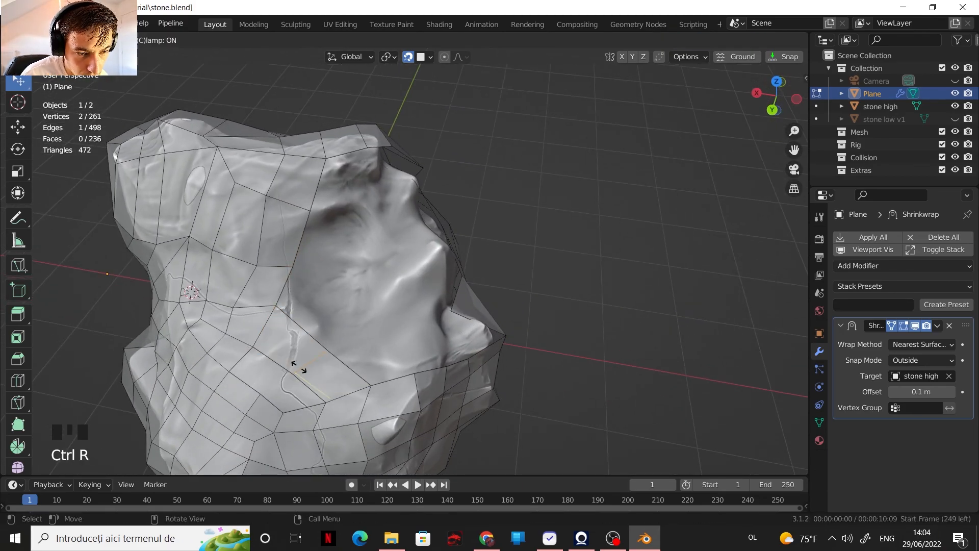
Step: Fill the open faces where the crack meets the lower rim of the large hollow
middle_click_drag(300, 388, 266, 375)
middle_click_drag(265, 374, 361, 343, "shift")
scroll(306, 337, "down", 5)
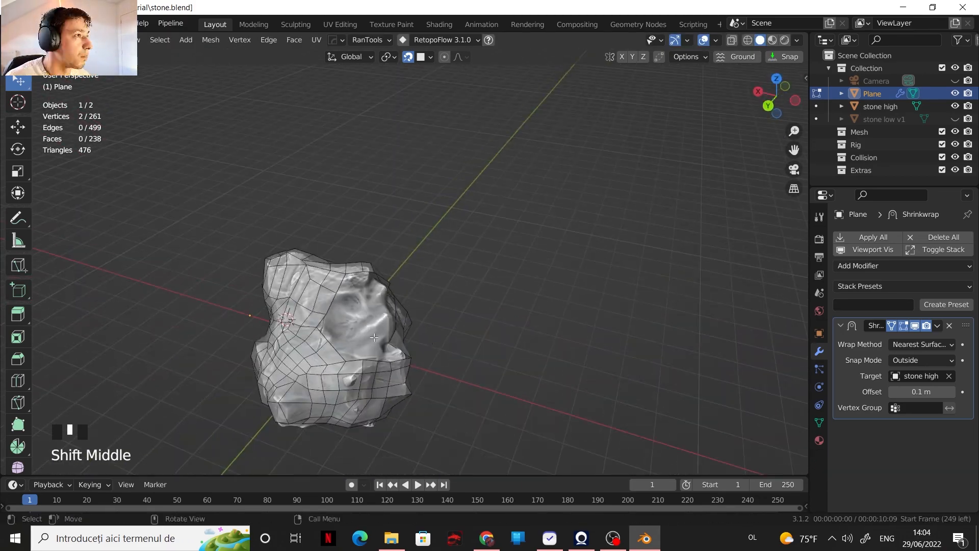
middle_click_drag(387, 138, 352, 158)
scroll(351, 168, "up", 4)
middle_click_drag(357, 204, 367, 266)
middle_click_drag(393, 331, 410, 390)
key("2")
left_click(383, 411)
key("f")
Step: Continue the faces along the large hollow's lower rim and reposition their vertices
middle_click_drag(316, 357, 367, 352)
left_click(347, 351)
left_click(366, 368, "shift")
left_click(483, 318)
key("1")
middle_click_drag(459, 326, 489, 346, "shift")
left_click_drag(408, 357, 406, 347)
key("2")
left_click(358, 389)
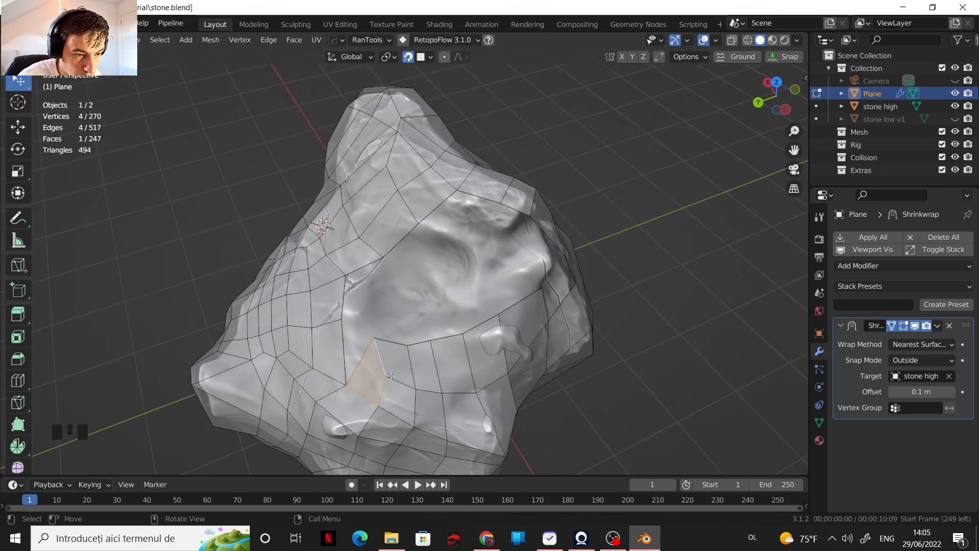
Step: Extrude the chain of five open edges on the lower rim farther into the large hollow
left_click(383, 354)
middle_click_drag(383, 353, 348, 392, "shift")
left_click(445, 301)
middle_click_drag(327, 352, 342, 371, "shift")
key("1")
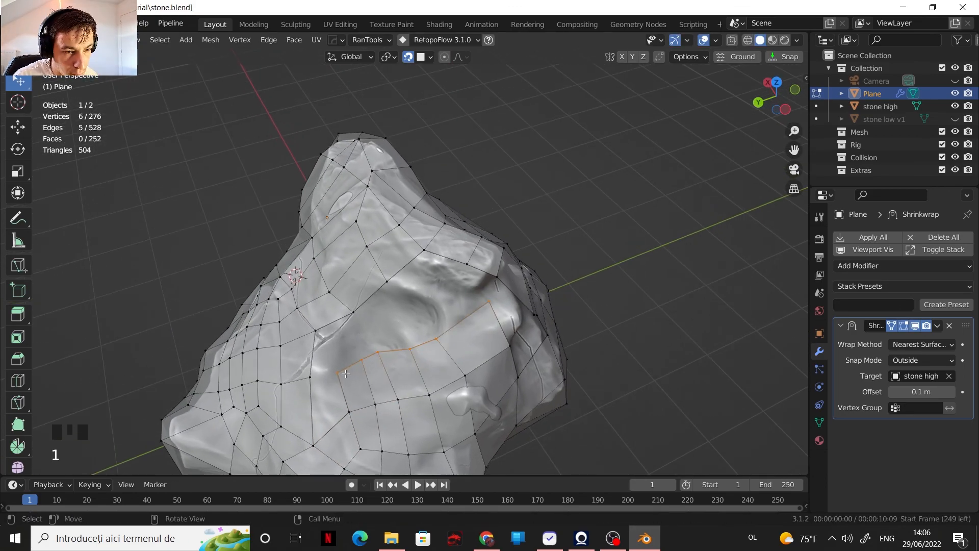
Step: Fill the gaps between the new row and the hollow's side and reposition the adjoining vertices
key("2")
middle_click_drag(421, 347, 355, 379)
key("f")
key("f")
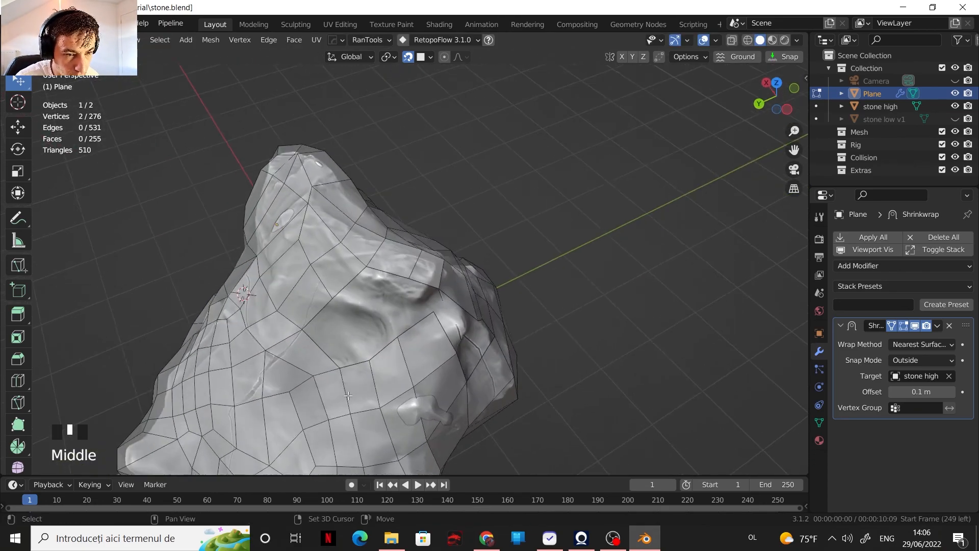
key("1")
left_click_drag(253, 340, 249, 347)
middle_click_drag(285, 357, 230, 326)
Step: Undo the last change and fill a face between the open edges at the hollow's far end
key("2")
left_click(398, 367)
key("ctrl+z")
middle_click_drag(397, 367, 364, 357)
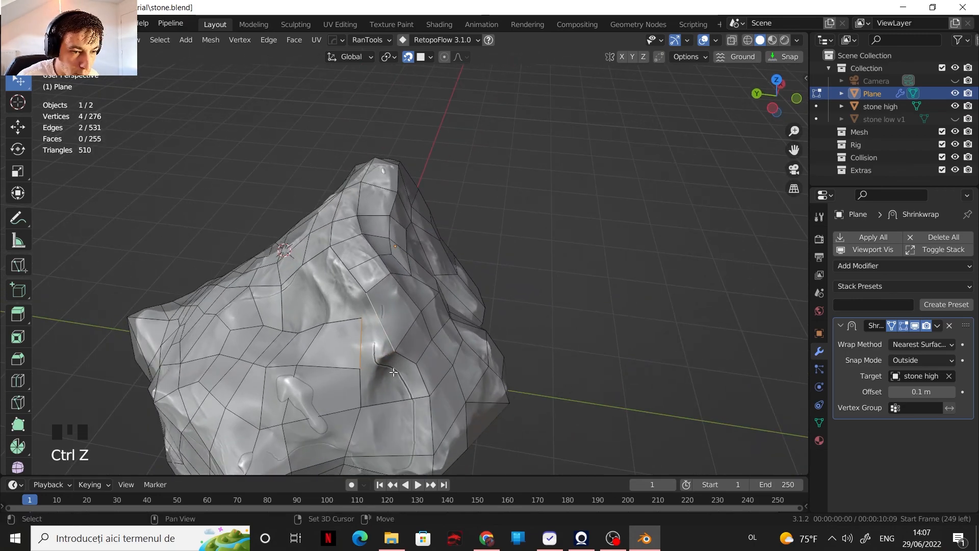
left_click(335, 395)
left_click(407, 390, "shift")
key("f")
Step: Fill the next open faces between the hollow's end and the adjacent ridge
middle_click_drag(407, 382, 329, 290)
key("1")
key("f")
scroll(329, 290, "up", 1)
key("2")
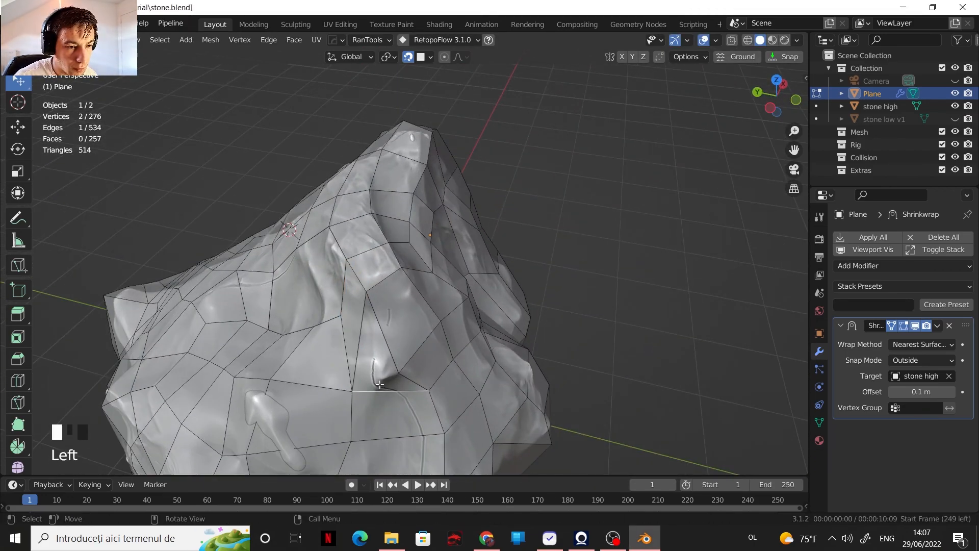
key("f")
key("1")
left_click(426, 357)
key("g")
left_click(426, 360)
key("ctrl+z")
key("ctrl+z")
key("ctrl+z")
key("ctrl+z")
key("ctrl+z")
key("ctrl+z")
key("ctrl+z")
Step: Reposition a vertex at the hollow's rim and fill faces across the middle of the hollow
middle_click_drag(426, 360, 468, 340)
key("g")
left_click(437, 349)
left_click(379, 314)
key("f")
key("2")
key("f")
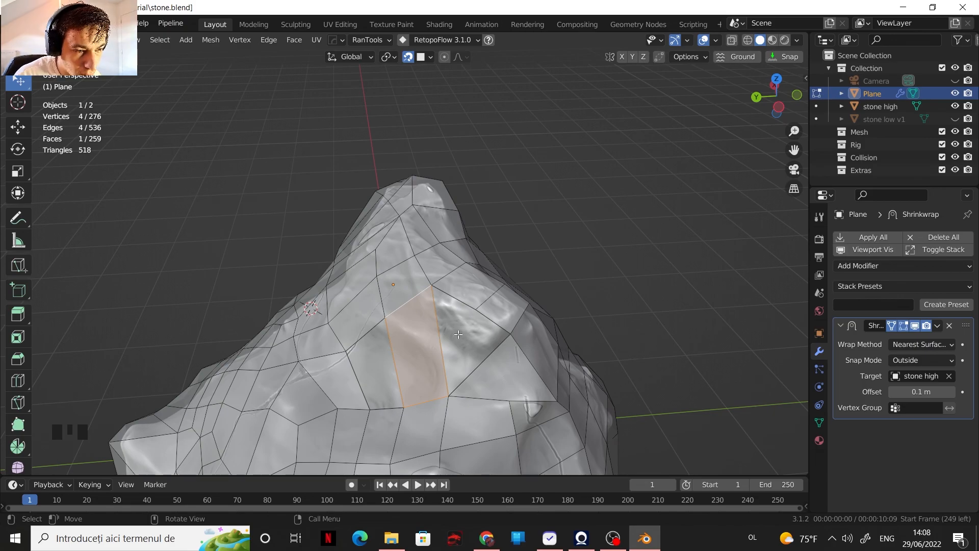
Step: Isolate the low-poly plane in Object Mode, turn on cavity shading and examine its overall shape
scroll(459, 332, "down", 3)
key("Tab")
key("shift+h")
scroll(474, 335, "down", 1)
scroll(474, 335, "up", 2)
left_click(797, 40)
left_click(734, 301)
mouse_move(551, 285)
middle_mouse_down()
mouse_move(589, 317)
mouse_move(462, 240)
middle_mouse_up()
mouse_move(461, 240)
middle_mouse_down("shift")
mouse_move(443, 221)
mouse_move(460, 338)
mouse_move(550, 327)
middle_mouse_up("shift")
scroll(551, 326, "up", 1)
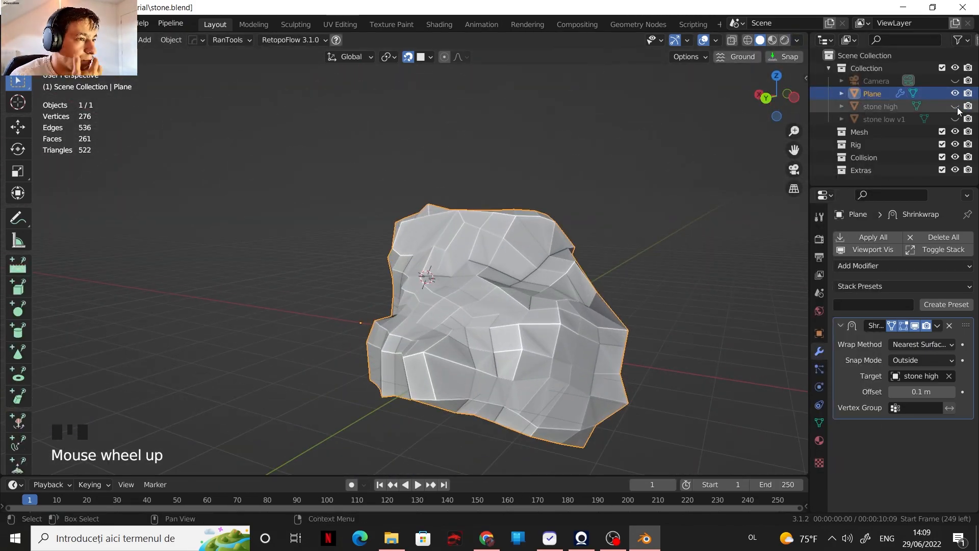
Step: Show the high-poly stone again and reposition a vertex of the plane in vertex editing mode
left_click(955, 107)
middle_click_drag(576, 265, 498, 259)
scroll(484, 265, "up", 3)
key("Tab")
key("1")
key("g")
mouse_move(430, 286)
middle_mouse_down()
mouse_move(489, 270)
mouse_move(414, 291)
middle_mouse_up()
Step: Reposition further vertices of the low-poly mesh to even out its faces on the stone's side
key("g")
left_click(448, 253)
left_click(414, 293)
key("g")
mouse_move(481, 326)
middle_mouse_down()
mouse_move(416, 347)
mouse_move(443, 192)
mouse_move(515, 240)
mouse_move(438, 276)
mouse_move(408, 352)
mouse_move(448, 327)
middle_mouse_up()
left_click(416, 350)
key("g")
scroll(439, 275, "down", 3)
scroll(408, 351, "up", 3)
left_click(390, 371)
Step: Adjust the viewport shading and examine the uncovered underside of the stone
left_click(796, 40)
left_click(735, 201)
scroll(571, 285, "down", 2)
middle_click_drag(571, 285, 540, 326)
mouse_move(540, 326)
middle_mouse_down("shift")
mouse_move(490, 285)
mouse_move(581, 183)
mouse_move(547, 295)
middle_mouse_up("shift")
scroll(547, 295, "up", 2)
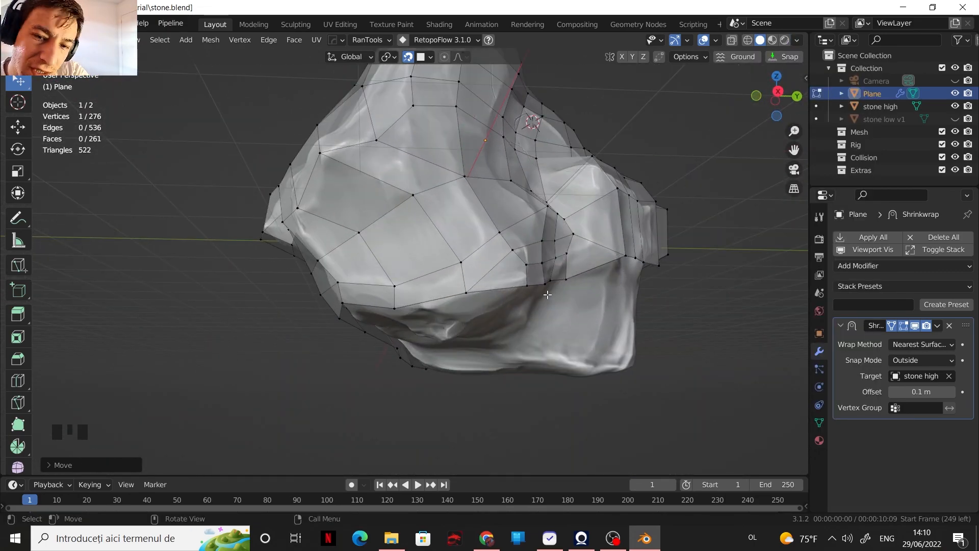
middle_click_drag(535, 260, 503, 224, "shift")
scroll(489, 260, "up", 2)
middle_click_drag(489, 260, 515, 204)
scroll(515, 204, "down", 2)
middle_click_drag(512, 102, 504, 32, "shift")
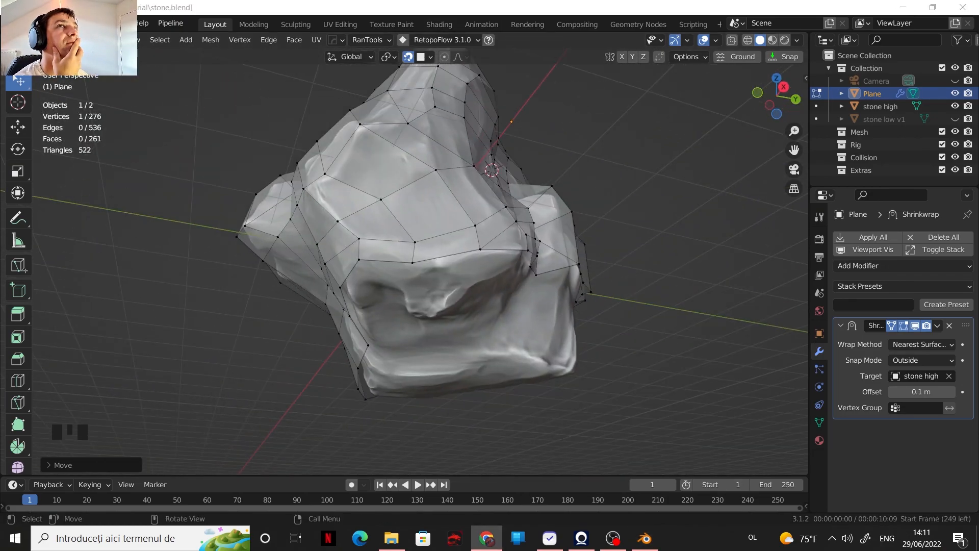
Step: Fill a face beside the open border on the underside and add a loop cut across the new geometry
middle_click_drag(534, 330, 492, 300)
middle_click_drag(492, 300, 492, 255, "shift")
middle_click_drag(492, 255, 384, 225, "shift")
left_click(517, 243, "shift")
key("f")
middle_click_drag(577, 246, 381, 216)
key("ctrl+r")
left_click(419, 282)
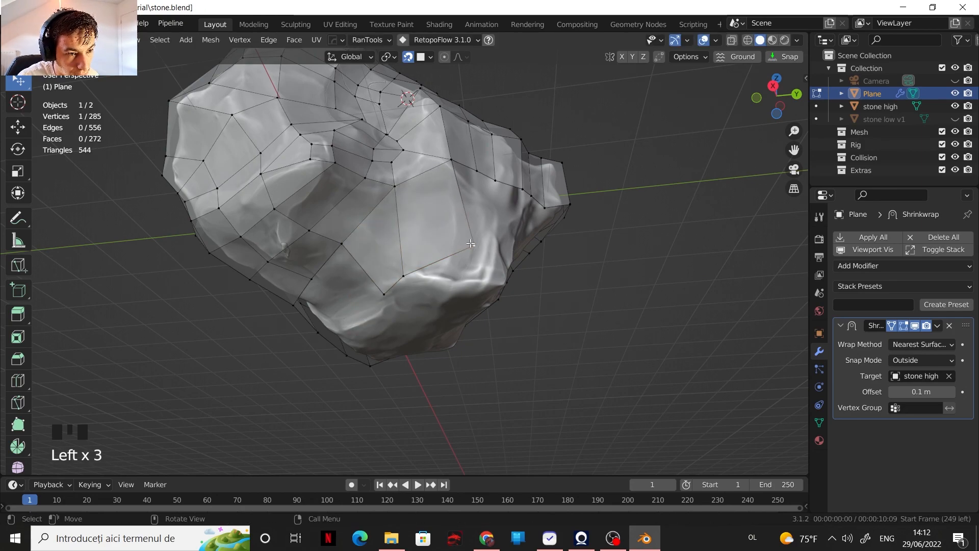
Step: Adjust the new vertices along the underside's border and extrude the open edge further over the stone
left_click_drag(469, 243, 471, 248)
middle_click_drag(472, 248, 485, 222)
key("e")
left_click(306, 255)
middle_click_drag(306, 255, 434, 269)
left_click(439, 271, "ctrl")
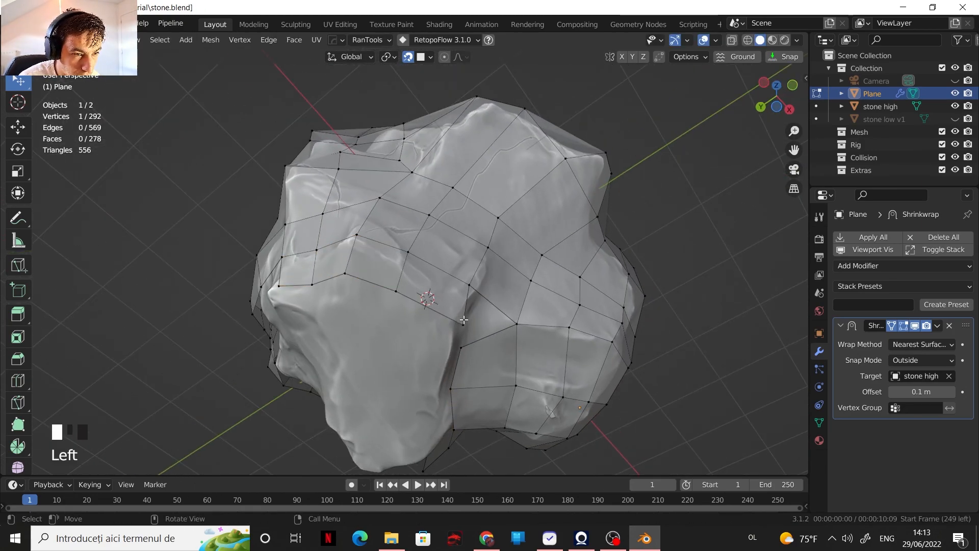
Step: Reposition the border vertices and extrude a row of four open edges across the bare underside
left_click(459, 325)
middle_click_drag(459, 324, 480, 245, "shift")
left_click_drag(471, 255, 467, 259)
middle_click_drag(467, 259, 426, 212)
middle_click_drag(408, 244, 472, 210)
key("e")
key("ctrl+z")
left_click(560, 373)
middle_click_drag(561, 374, 486, 358, "shift")
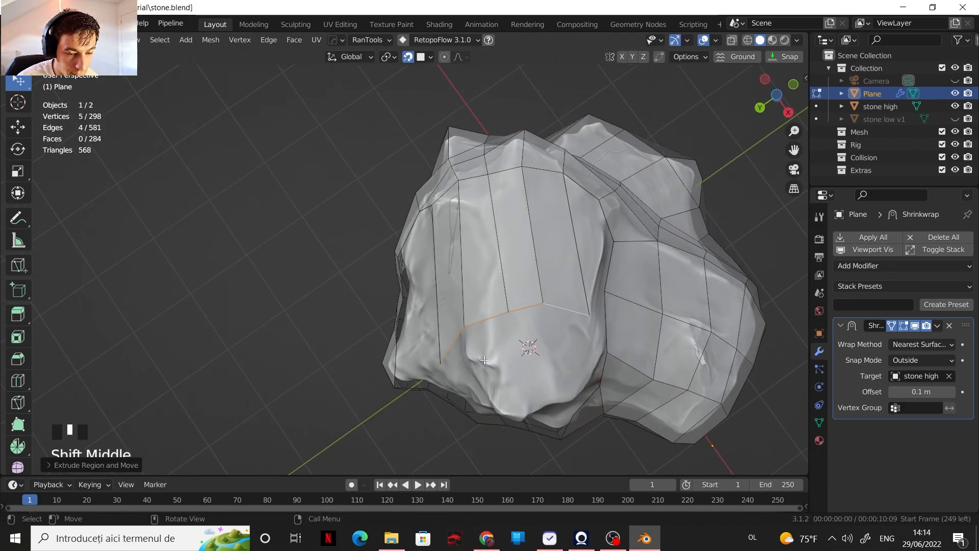
Step: Add a loop cut across the long extruded strips and reposition the resulting vertices
left_click_drag(562, 312, 564, 348)
left_click_drag(526, 319, 531, 345)
middle_click_drag(531, 345, 579, 360)
key("ctrl+r")
double_click(523, 276)
key("g")
left_click(523, 275)
Step: Fill the gap next to the extruded strips with a face and move a neighbouring vertex into place
middle_click_drag(522, 275, 494, 255)
left_click_drag(505, 269, 514, 268)
key("2")
middle_click_drag(514, 268, 482, 201)
key("f")
key("1")
key("g")
left_click(535, 265)
Step: Fill two more faces along the underside's gap and reposition the adjoining vertices
key("2")
key("f")
key("f")
middle_click_drag(541, 243, 572, 234, "shift")
scroll(572, 234, "up", 1)
key("1")
left_click_drag(572, 313, 585, 286)
middle_click_drag(588, 305, 594, 267, "shift")
Step: Extrude an open edge over the remaining bare area and align its vertices with the surrounding mesh
key("2")
left_click(451, 415)
middle_click_drag(576, 403, 553, 398)
left_click(551, 391, "ctrl")
key("e")
left_click(546, 290)
key("1")
left_click_drag(550, 289, 461, 303)
middle_click_drag(489, 316, 454, 334)
Step: Fill three consecutive faces to close the remaining gap on the underside and adjust their position
key("2")
left_click(566, 387)
key("f")
key("f")
key("f")
middle_click_drag(565, 390, 576, 224, "shift")
key("g")
left_click(559, 286)
Step: Cut a new edge with the Knife tool through the faces near the stone's protruding corner
scroll(487, 299, "down", 4)
scroll(551, 219, "up", 2)
middle_click_drag(556, 305, 556, 285)
scroll(557, 298, "up", 2)
key("k")
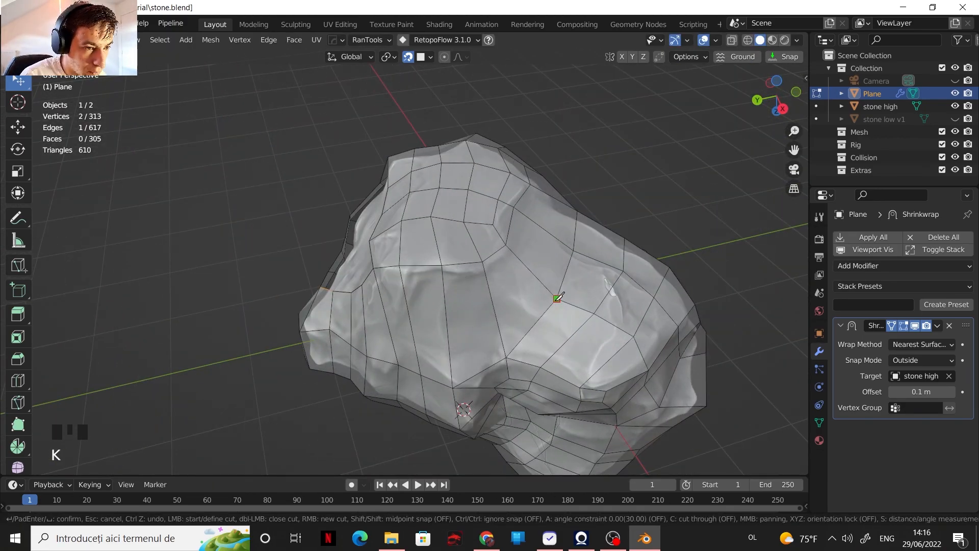
left_click(383, 304)
key("Return")
Step: Reposition the vertices around the knife cut near the protruding corner to even out the faces
middle_click_drag(350, 262, 464, 335)
middle_click_drag(319, 331, 426, 327)
left_click(362, 306)
key("g")
left_click(332, 332)
left_click(377, 282)
key("g")
left_click(383, 285)
middle_click_drag(426, 326, 425, 323, "shift")
mouse_move(510, 326)
middle_mouse_down()
mouse_move(459, 331)
mouse_move(519, 329)
middle_mouse_up()
Step: Knife-cut a row of edges across the long underside faces and a short cut linking its end to the vertex above
key("k")
left_click(601, 344)
left_click(544, 369)
left_click(506, 362)
left_click(474, 347)
left_click(444, 342)
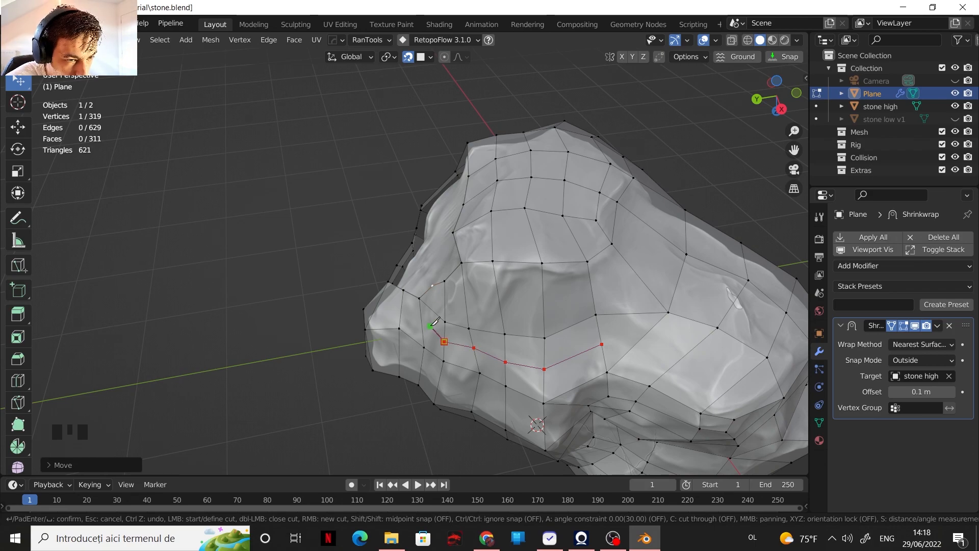
left_click(433, 335)
key("Return")
key("k")
left_click(435, 293)
key("Return")
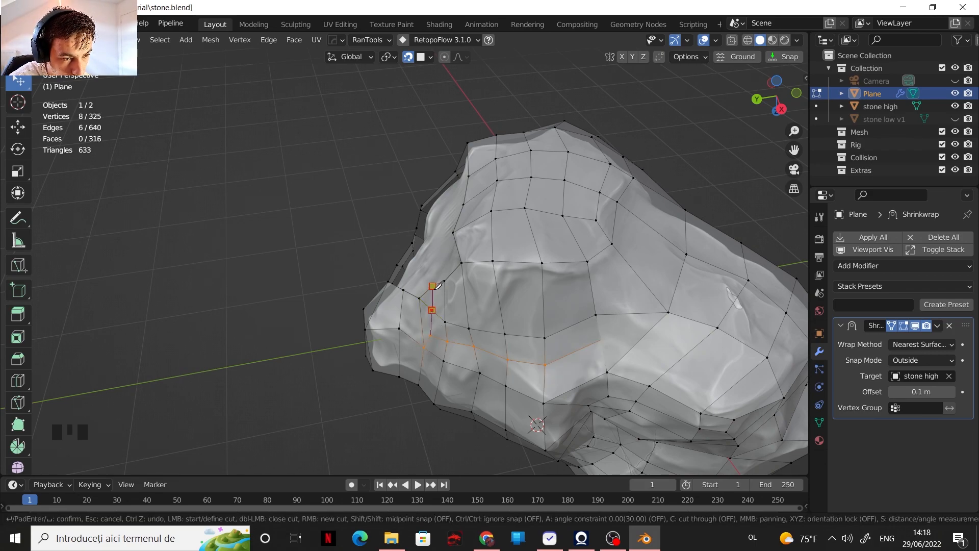
Step: Finish the short knife cut beside the protruding corner and slide a nearby vertex along its edge
middle_click_drag(438, 293, 470, 320, "shift")
middle_click_drag(467, 358, 497, 361)
key("1")
left_click(465, 376)
key("g")
Step: Reposition individual vertices across the stone's underside to even out the face spacing
key("g")
left_click(634, 342, "ctrl")
key("1")
left_click_drag(645, 299, 663, 293)
left_click_drag(606, 331, 618, 321)
left_click_drag(612, 361, 619, 355)
left_click(503, 338)
left_click(618, 321, "ctrl")
left_click_drag(533, 337, 535, 324)
middle_click_drag(577, 341, 607, 347, "shift")
left_click(598, 300)
key("g")
left_click(596, 306)
middle_click_drag(595, 306, 633, 311)
left_click(483, 401)
Step: Slide a vertex of the extruded strip along its edge and add a loop cut through the neighbouring faces
key("g")
middle_click_drag(586, 375, 631, 384, "shift")
Step: Extrude the selected boundary edges of the mesh across the uncovered area of the stone
key("2")
left_click(585, 391)
left_click(637, 326, "ctrl")
key("e")
left_click(568, 301)
key("1")
Step: Fill two consecutive faces from the open border edge and move their vertices to follow the stone's surface
key("g")
key("g")
left_click(517, 347)
key("ctrl+r")
left_click(584, 326)
key("2")
left_click(655, 301)
key("f")
key("f")
key("g")
left_click(584, 405)
left_click(609, 332)
key("g")
left_click(626, 332)
Step: Fill further faces from the hole's border edges to narrow the remaining opening
key("2")
left_click(576, 408)
key("f")
left_click(616, 339)
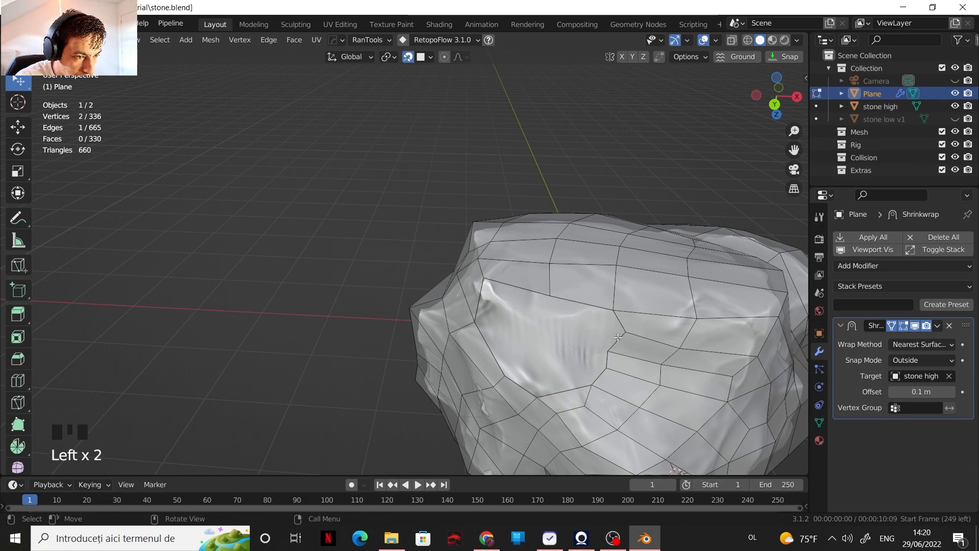
key("f")
middle_click_drag(600, 304, 617, 314, "shift")
Step: Extrude a border edge into the remaining hole, merge its end vertex with the adjacent border vertex, and adjust the position
left_click(637, 363)
left_click(633, 378, "shift")
key("e")
left_click(564, 334)
key("1")
key("m")
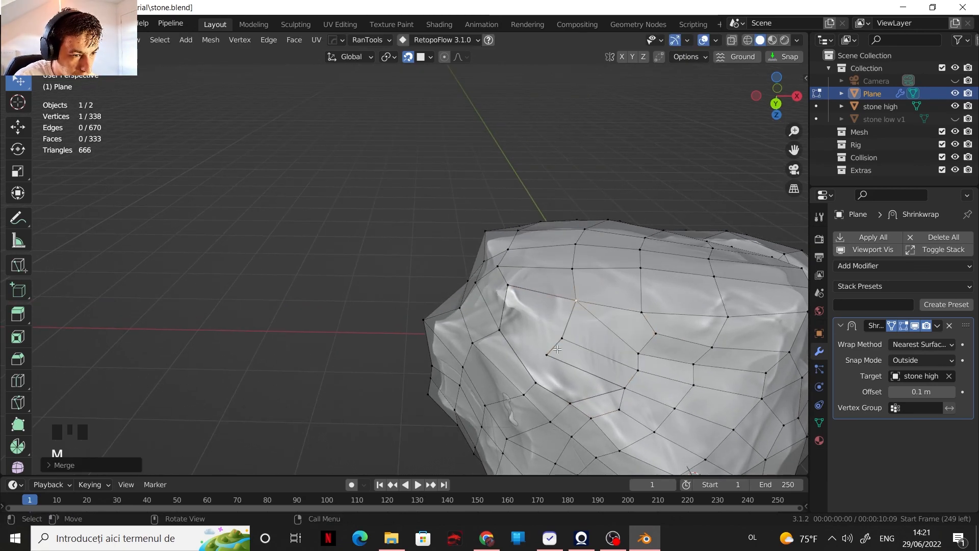
key("g")
left_click(505, 331)
Step: Fill two more faces from the border edge to close the hole and shift the new geometry into place
key("2")
left_click(545, 383)
key("f")
key("f")
middle_click_drag(544, 383, 559, 386)
middle_click_drag(559, 386, 461, 356, "shift")
left_click(549, 332, "alt")
key("g")
left_click(524, 324)
Step: Reposition a vertex beside the newly filled faces and split another one with Rip Fill
key("1")
left_click(479, 290)
left_click(512, 369)
key("g")
left_click(488, 357)
left_click(424, 334)
key("alt+v")
left_click(465, 340)
Step: Dissolve the surplus edge next to the ripped vertex and move the remaining geometry to even out the flow
key("2")
left_click(439, 332)
key("ctrl+x")
key("g")
left_click(506, 287)
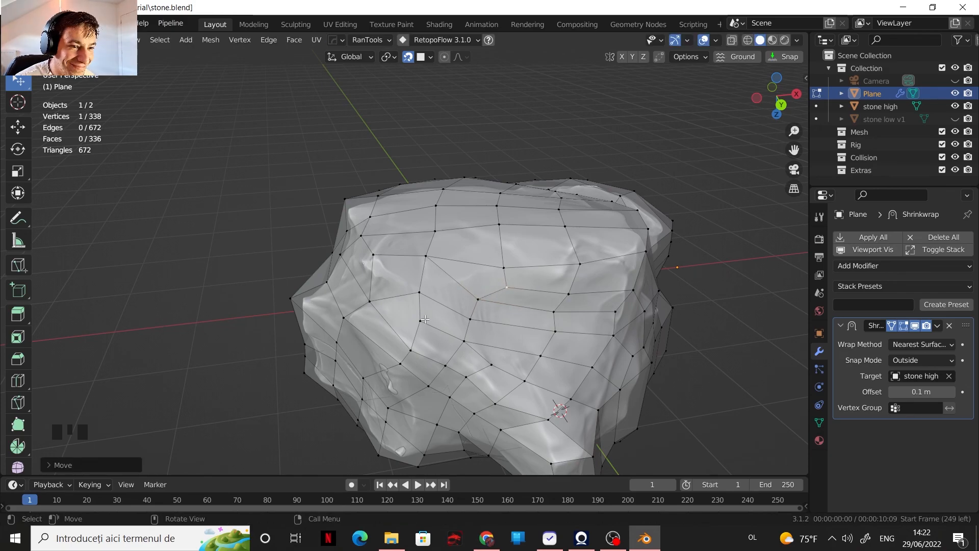
scroll(425, 319, "down", 8)
scroll(424, 319, "up", 3)
Step: Leave Edit Mode and lighten the viewport display colour of the mesh's material to near white
key("Tab")
left_click(819, 440)
left_click(905, 306)
left_click_drag(886, 288, 929, 288)
Step: Hide the stone high object, disable Cavity in the viewport shading, and turn off snapping
left_click(955, 106)
left_click(796, 40)
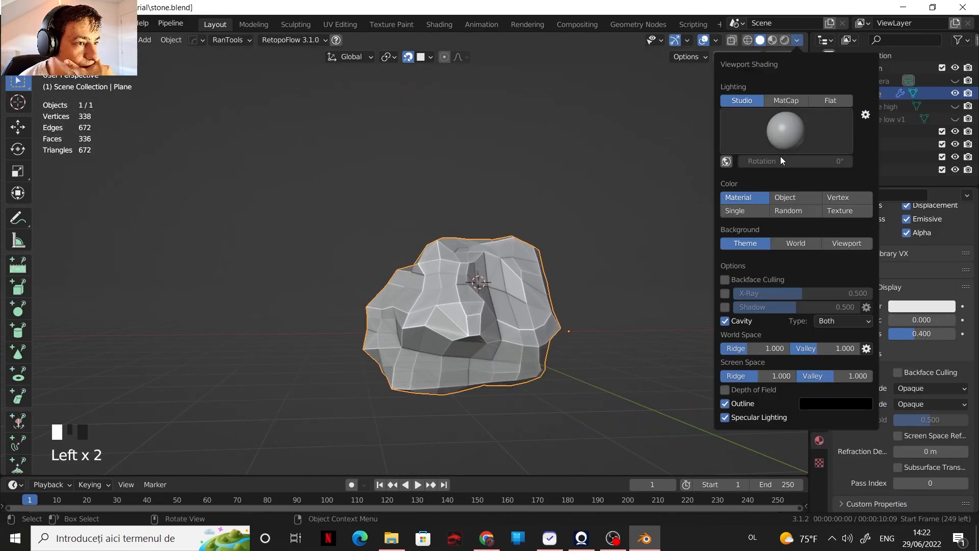
left_click(725, 321)
scroll(561, 245, "up", 2)
left_click(407, 57)
middle_click_drag(459, 214, 632, 225)
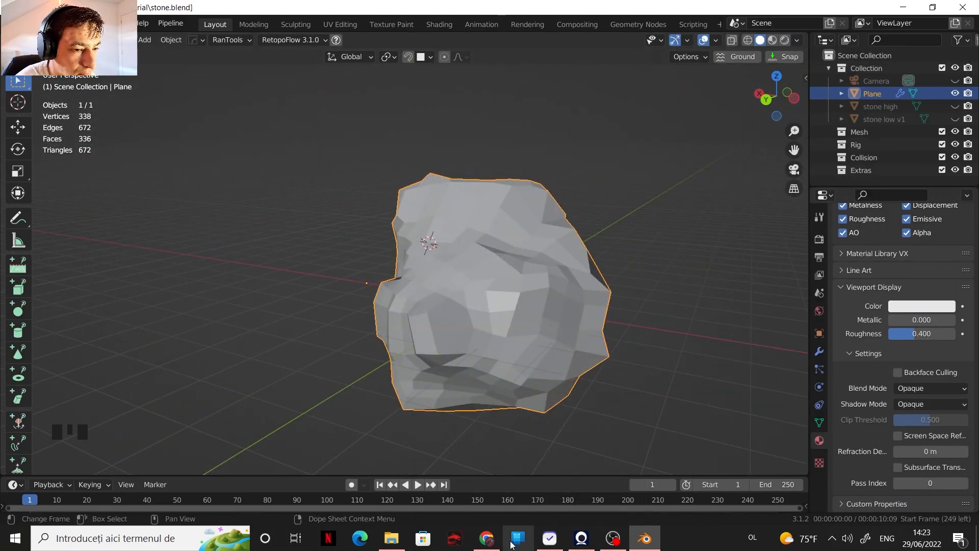
Step: Open the bake settings in the render properties and examine the retopologised mesh's silhouette and polygon statistics
left_click(819, 239)
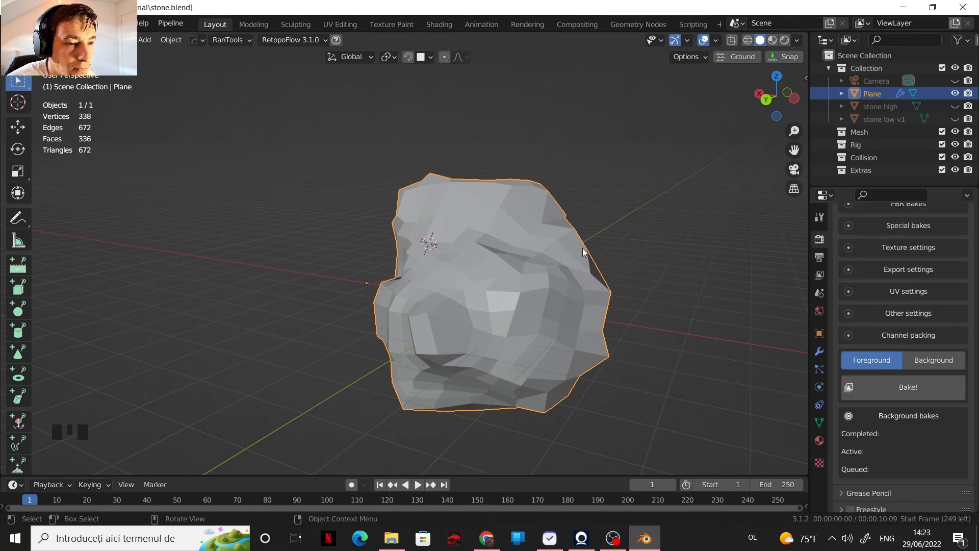
scroll(569, 256, "down", 1)
scroll(573, 258, "up", 2)
middle_click_drag(573, 258, 534, 237, "shift")
scroll(555, 257, "up", 1)
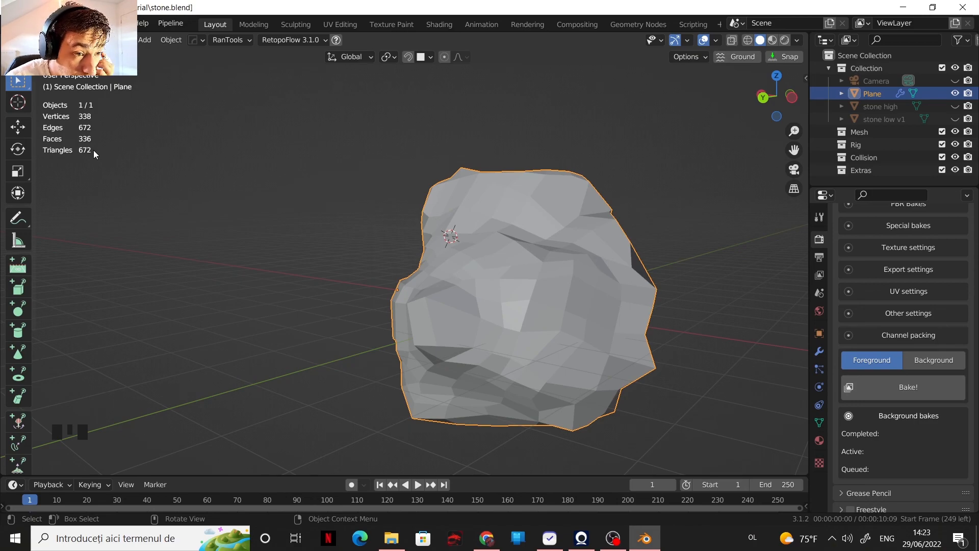
middle_click_drag(566, 292, 581, 306, "shift")
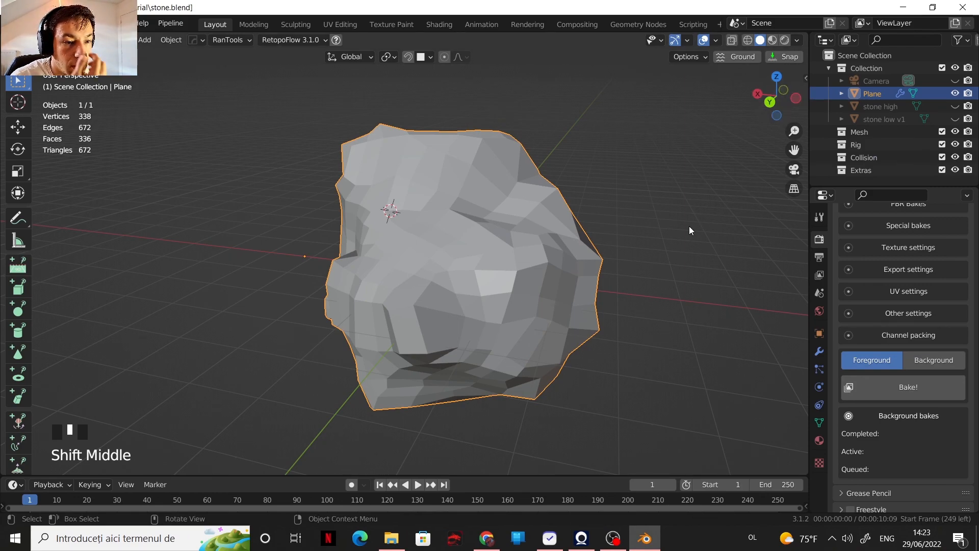
scroll(541, 305, "down", 1)
scroll(527, 320, "up", 1)
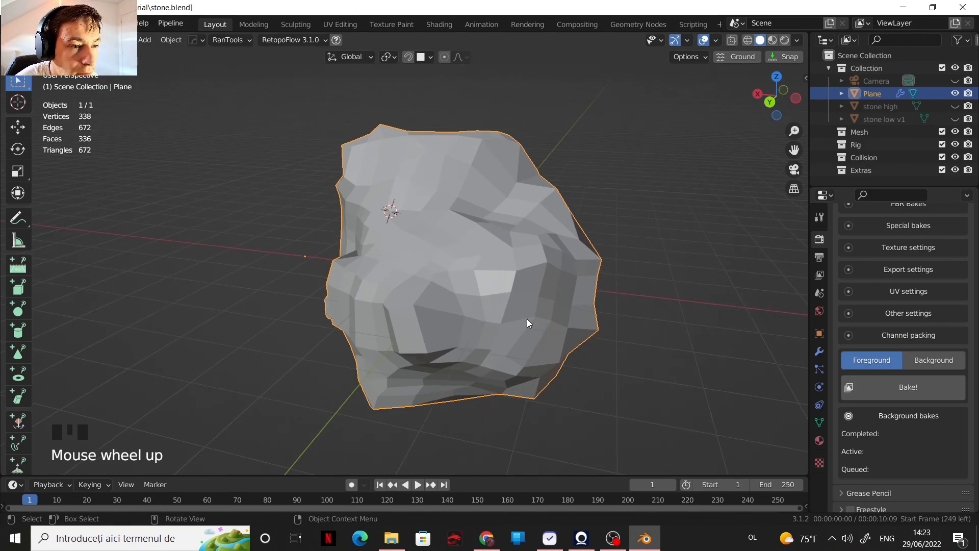
Step: Show stone low v1 in place of Plane, examine its topology from several sides, and switch back to Plane
left_click(956, 119)
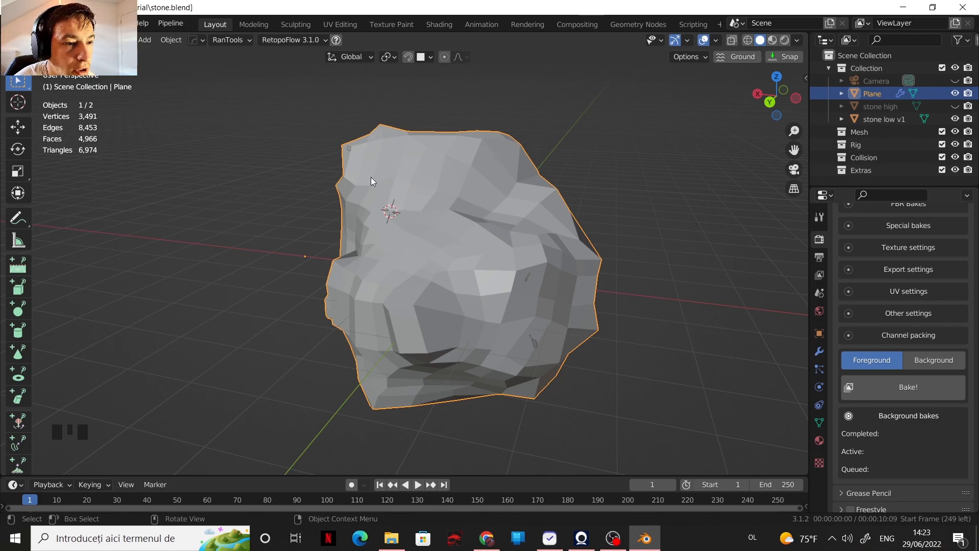
left_click(953, 94)
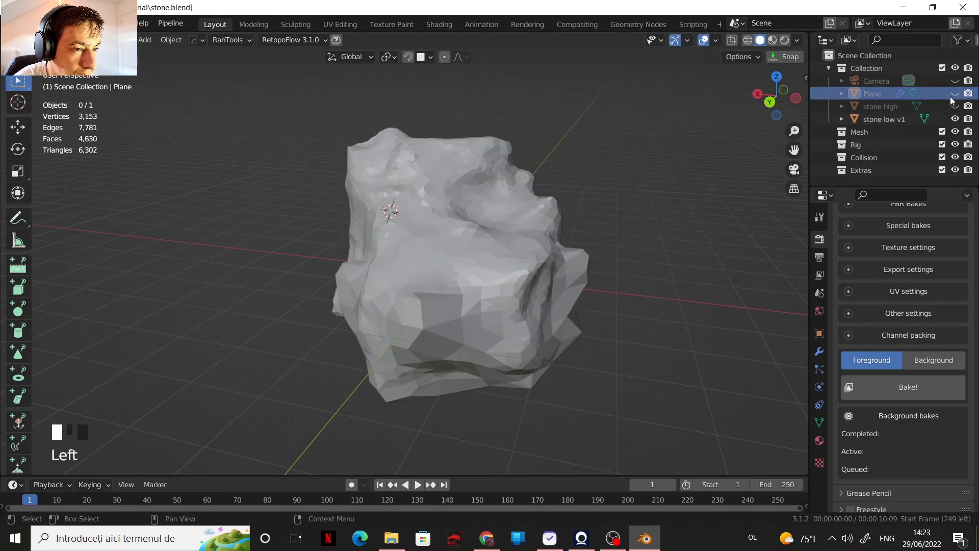
middle_click_drag(511, 224, 414, 221)
scroll(498, 257, "up", 2)
middle_click_drag(497, 257, 546, 310)
scroll(555, 239, "up", 2)
scroll(551, 283, "down", 2)
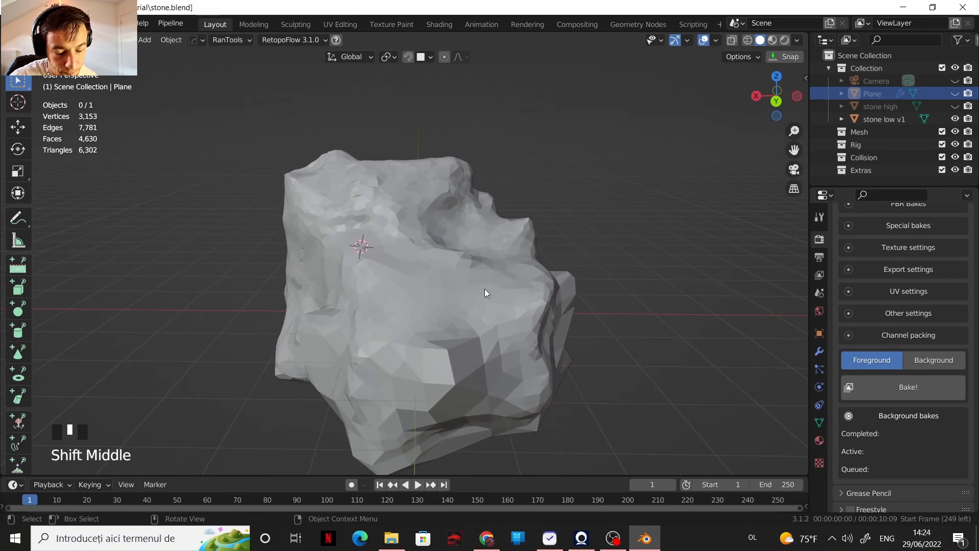
middle_click_drag(466, 261, 433, 265)
scroll(439, 255, "down", 2)
scroll(454, 264, "up", 1)
scroll(422, 250, "down", 2)
scroll(408, 280, "up", 2)
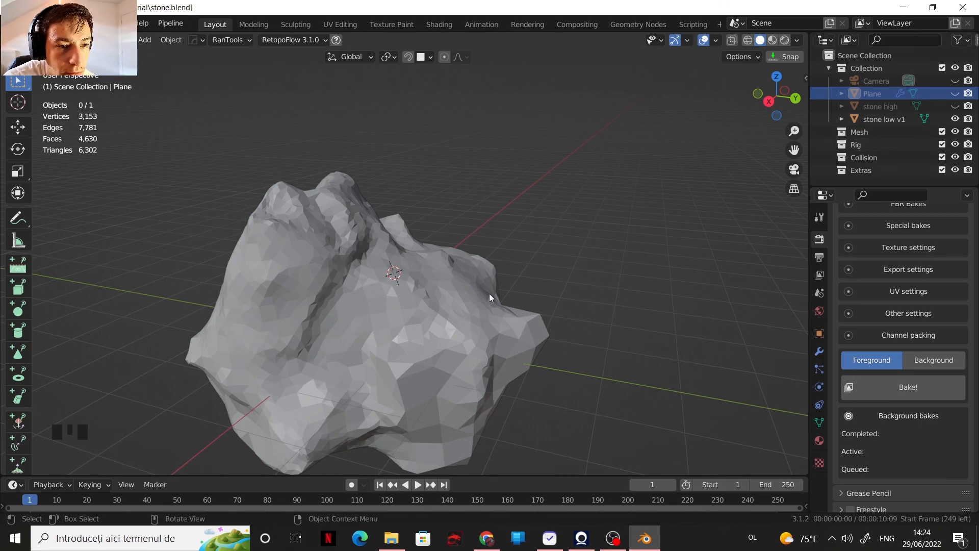
scroll(270, 285, "down", 1)
middle_click_drag(445, 285, 401, 259)
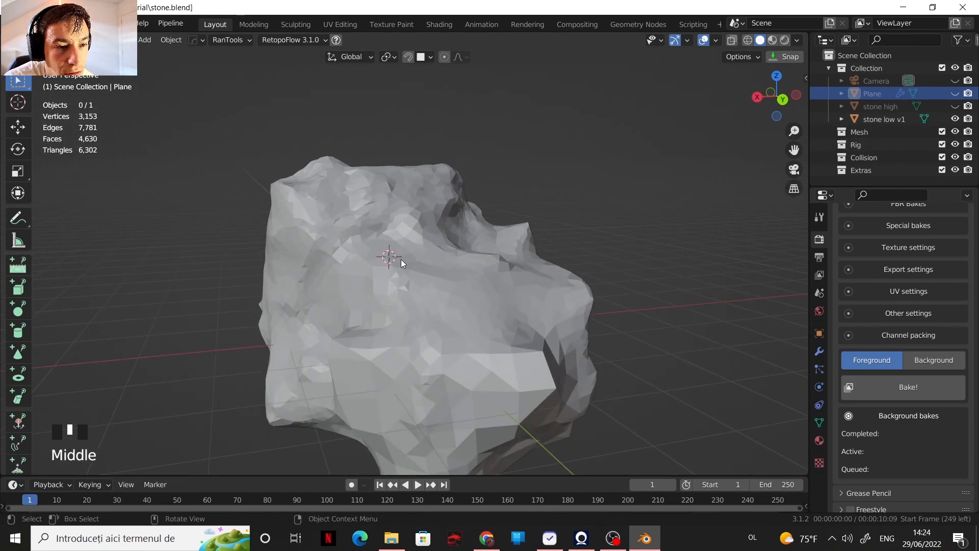
left_click(955, 119)
left_click(954, 94)
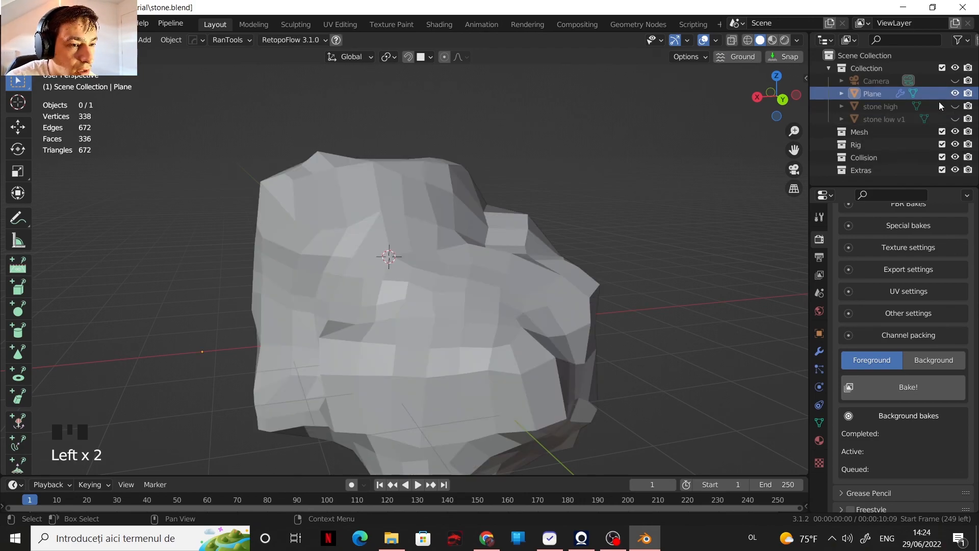
Step: Set the Shrinkwrap modifier's offset on Plane to 0.01 m
left_click(819, 351)
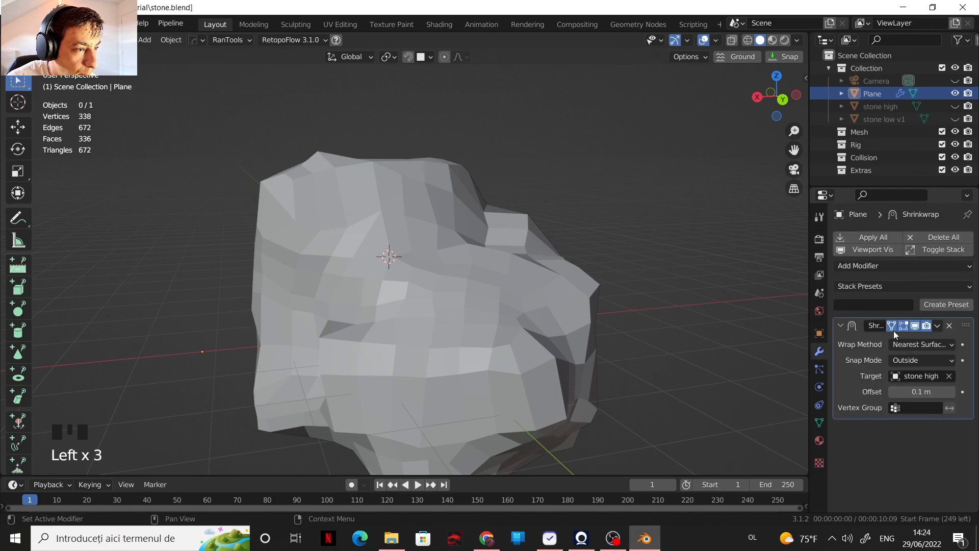
left_click(916, 393)
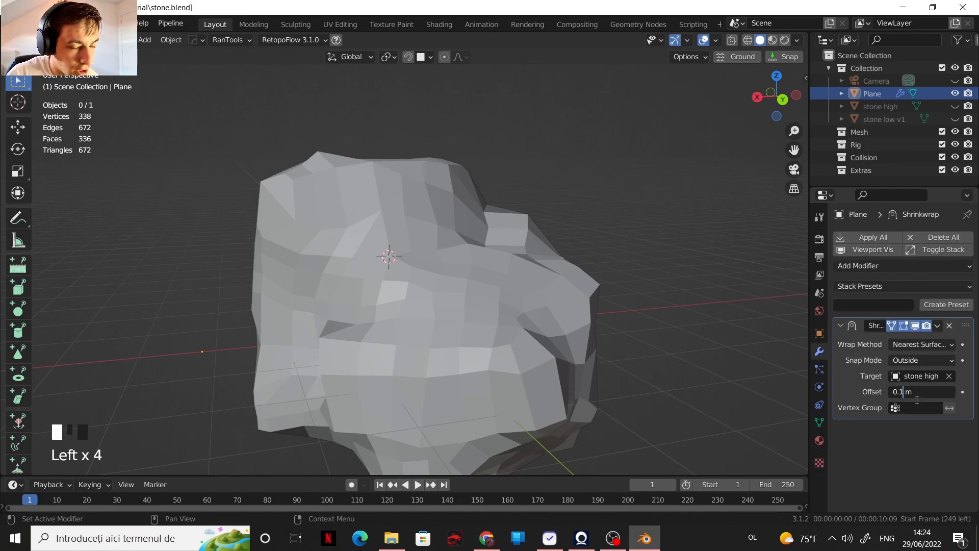
key("BackSpace")
key("BackSpace")
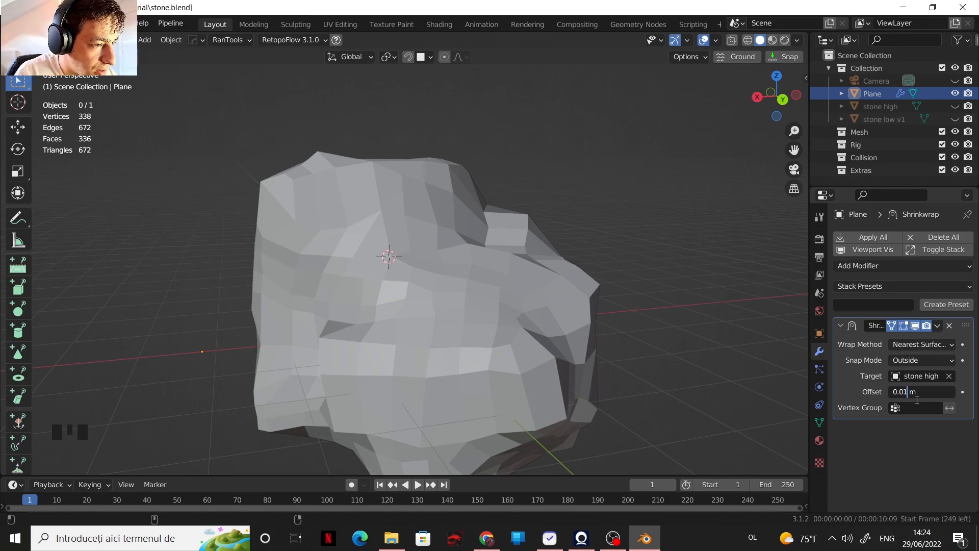
key("Return")
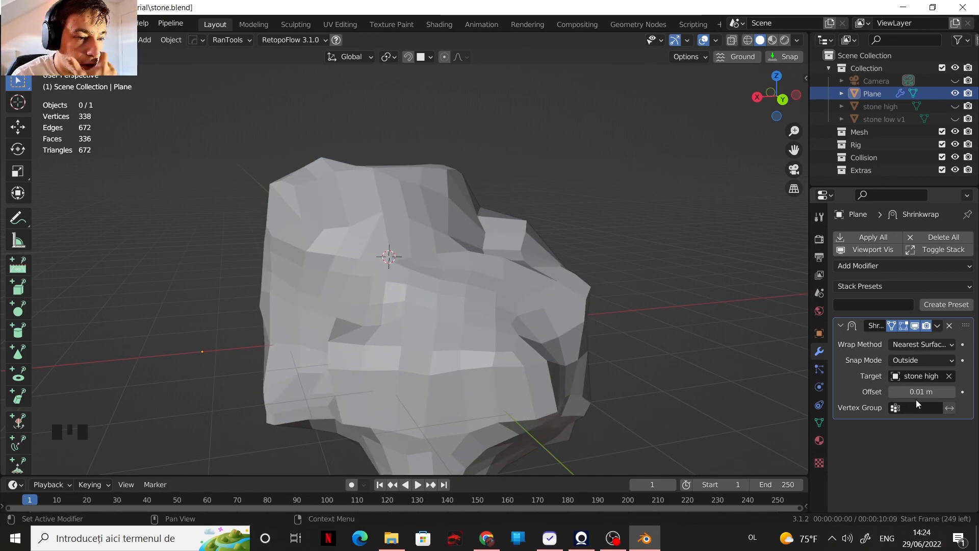
Step: Show stone high and examine from several sides how closely the low-poly mesh follows it
left_click(954, 106)
scroll(385, 265, "down", 2)
middle_click_drag(385, 265, 577, 250)
middle_click_drag(347, 290, 522, 274, "shift")
scroll(448, 240, "down", 3)
scroll(451, 281, "up", 3)
scroll(522, 276, "up", 1)
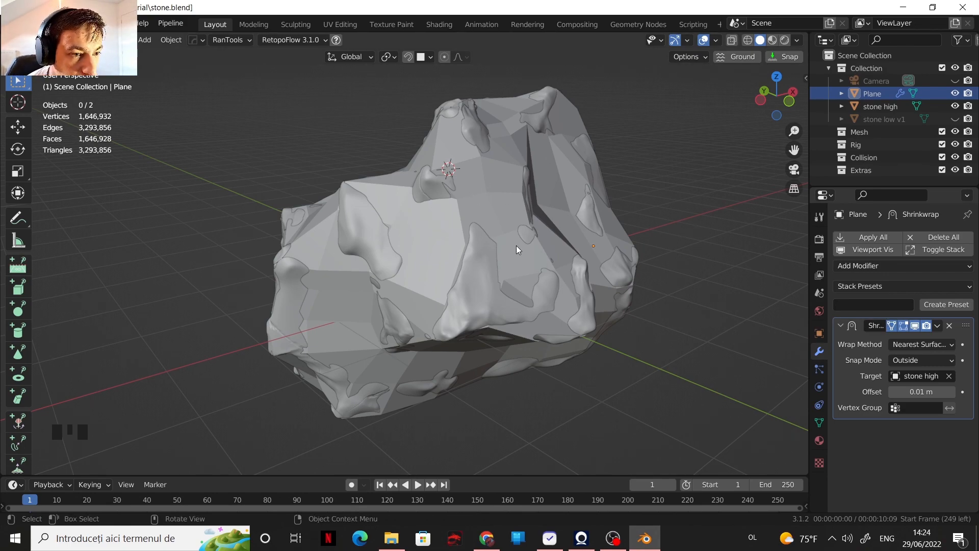
Step: Add a Subdivision Surface modifier to Plane with 2 viewport levels and move it to first in the stack
left_click(894, 288)
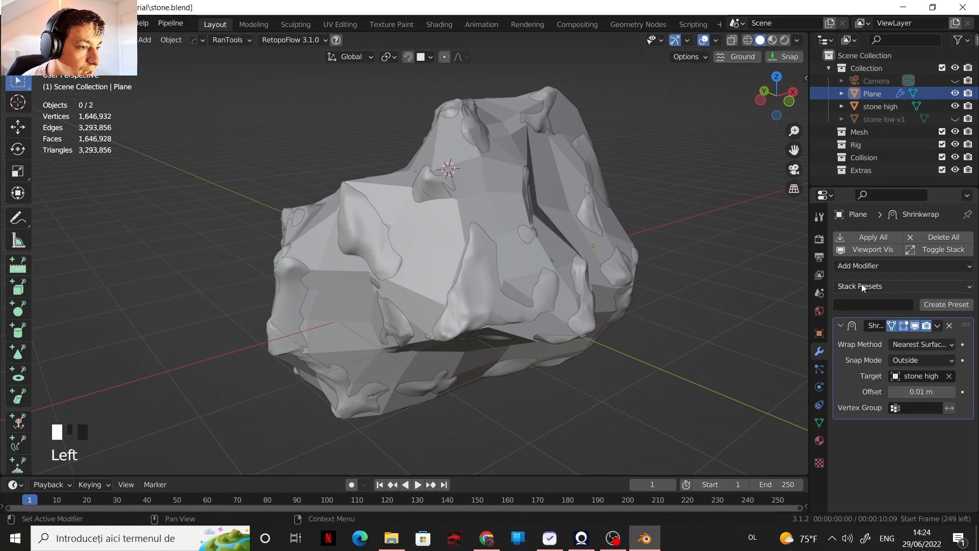
left_click(877, 265)
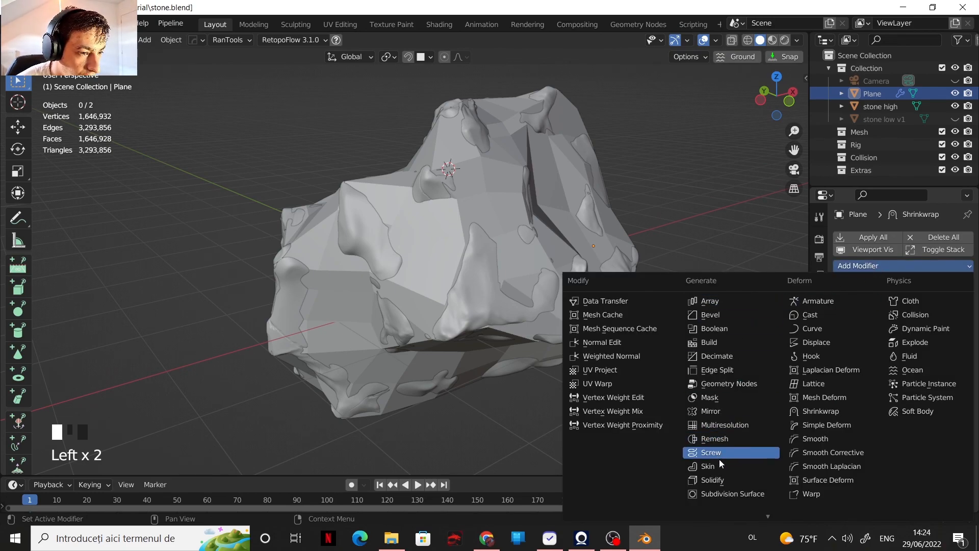
left_click(751, 493)
scroll(892, 402, "down", 2)
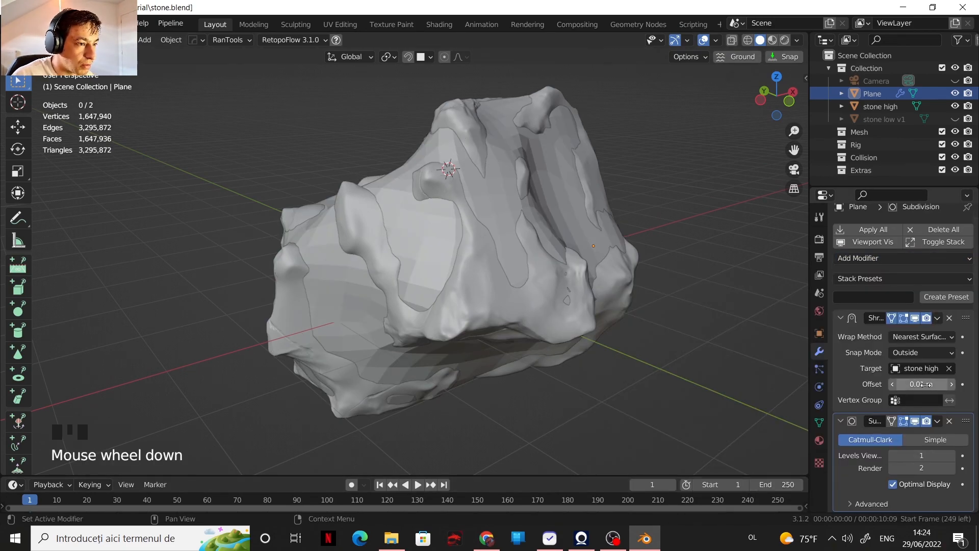
left_click(951, 455)
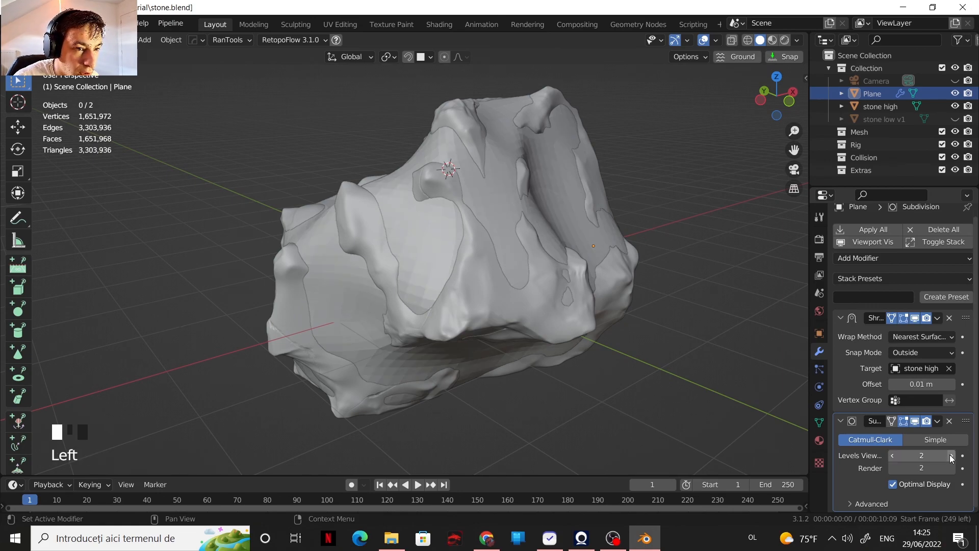
left_click(937, 421)
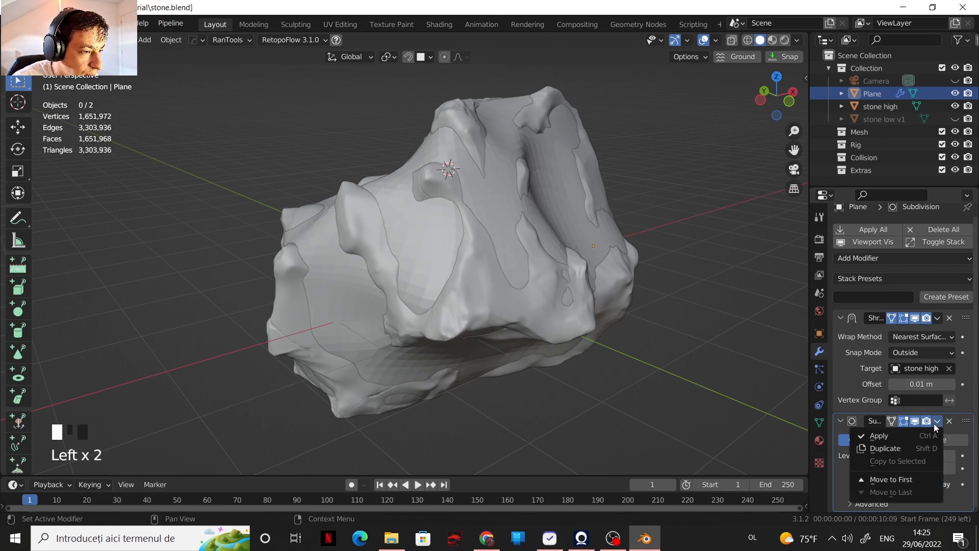
left_click(889, 477)
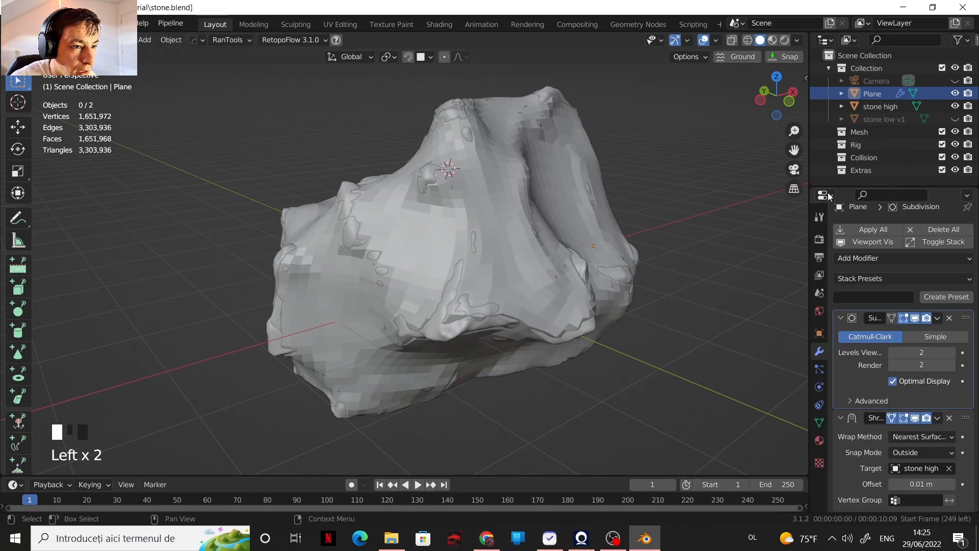
Step: Hide stone high and inspect the subdivided, shrinkwrapped mesh from several sides
left_click(955, 105)
scroll(473, 230, "down", 1)
middle_click_drag(478, 254, 580, 263, "shift")
scroll(510, 261, "down", 1)
middle_click_drag(420, 259, 430, 286)
scroll(498, 273, "up", 2)
middle_click_drag(498, 277, 571, 301)
scroll(514, 274, "up", 1)
Step: Set the subdivision's viewport levels to 1 and compare the mesh with and without the modifier displayed
left_click(893, 353)
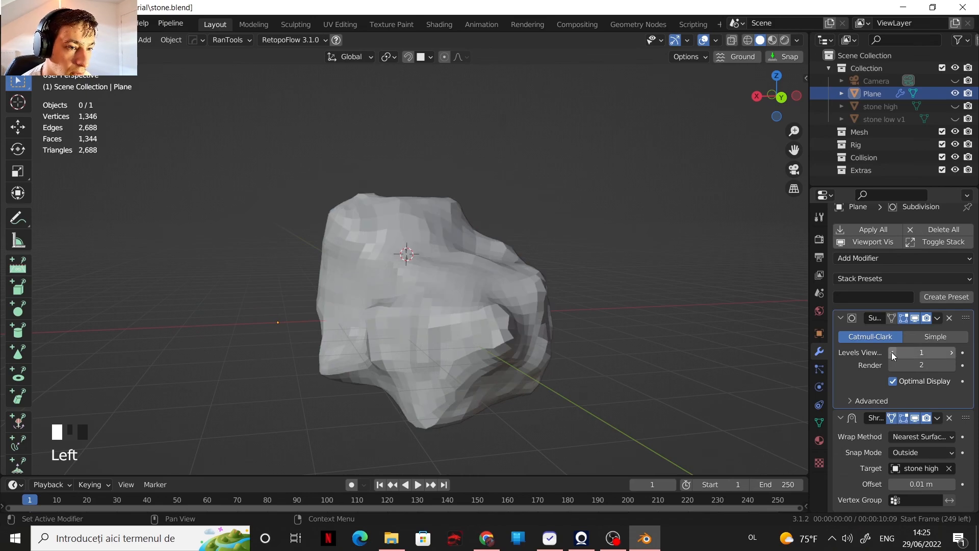
left_click(915, 318)
left_click(915, 318)
left_click(915, 318)
left_click(915, 318)
left_click(915, 319)
left_click(915, 318)
left_click(915, 319)
left_click(915, 319)
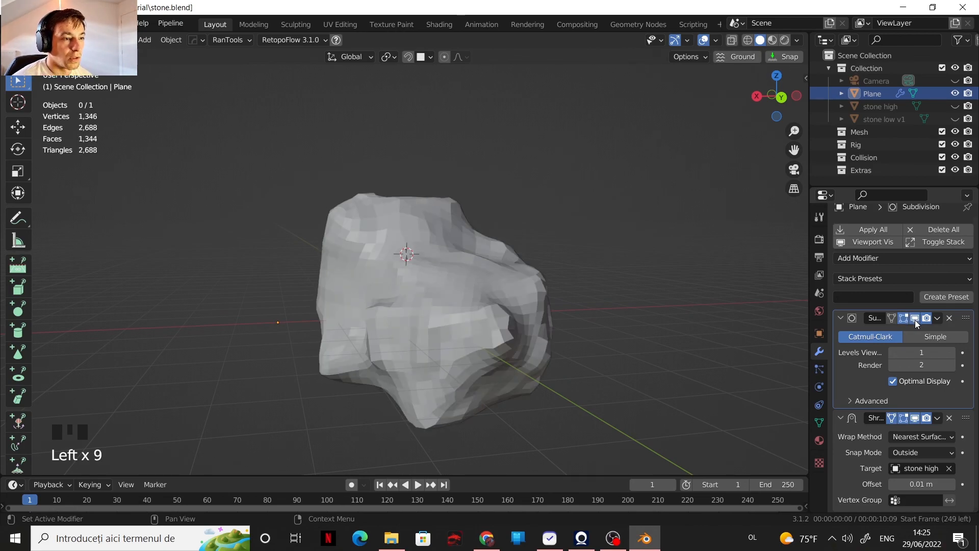
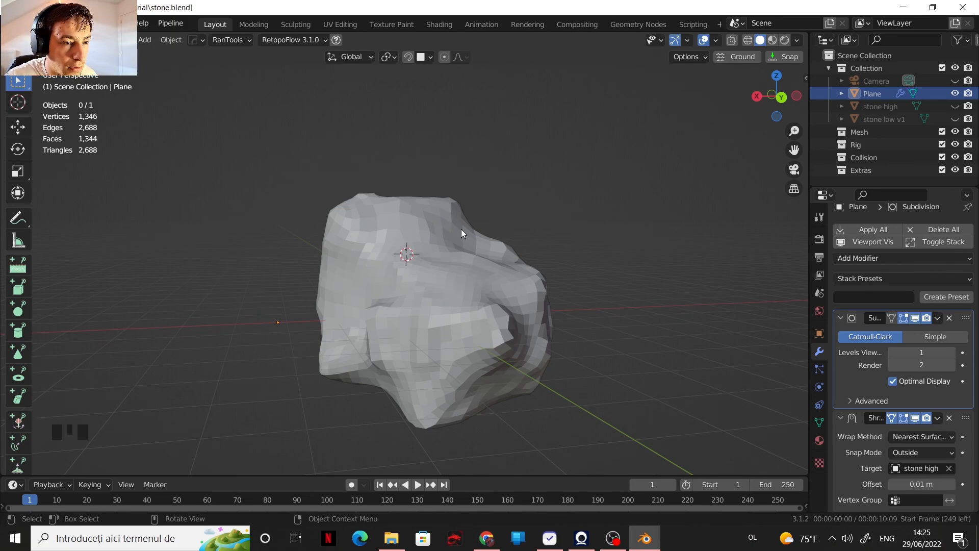
Step: Inspect the level 1 subdivided stone's surface from several sides and distances
scroll(481, 205, "up", 2)
middle_click_drag(481, 205, 428, 265, "shift")
mouse_move(428, 265)
middle_mouse_down("shift")
mouse_move(397, 315)
mouse_move(432, 283)
middle_mouse_up("shift")
scroll(459, 253, "down", 5)
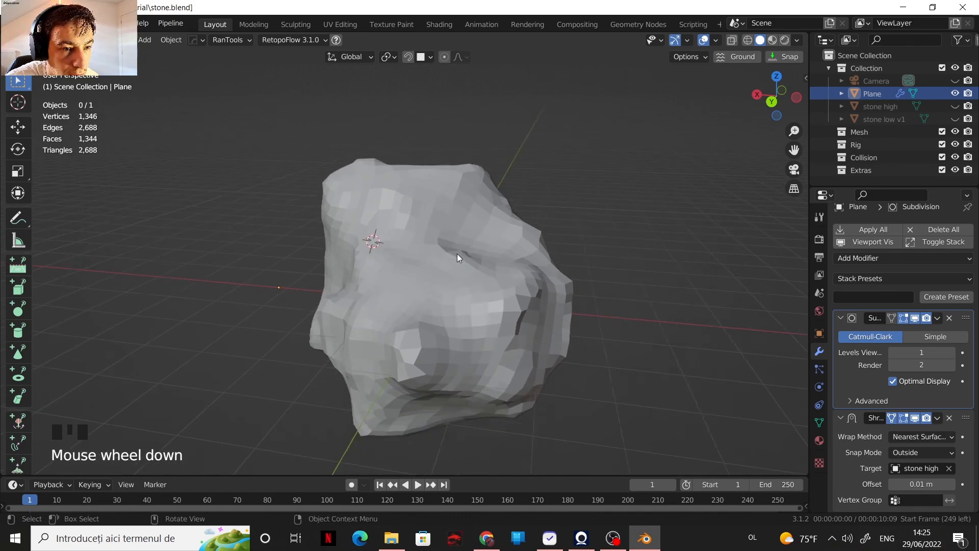
middle_click_drag(354, 249, 421, 250)
scroll(428, 250, "up", 3)
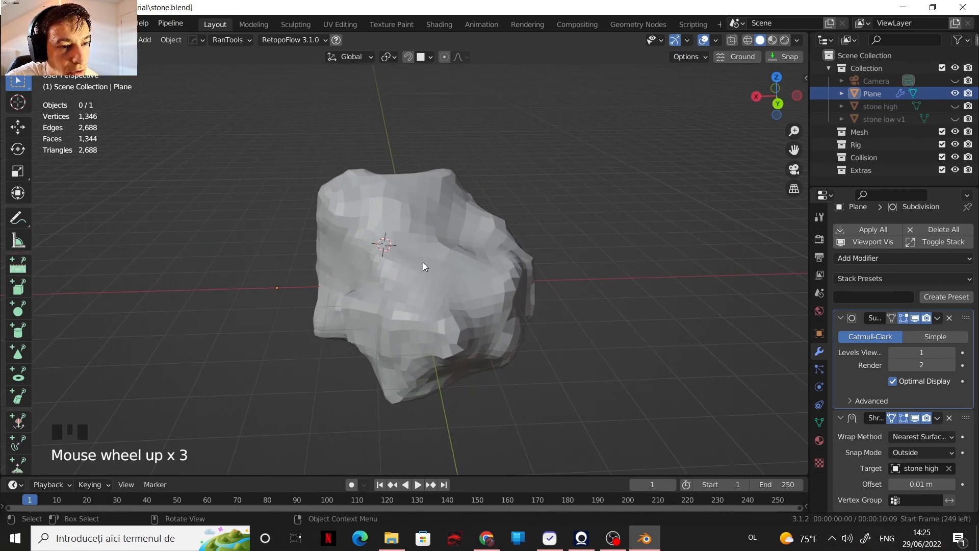
scroll(479, 320, "up", 4)
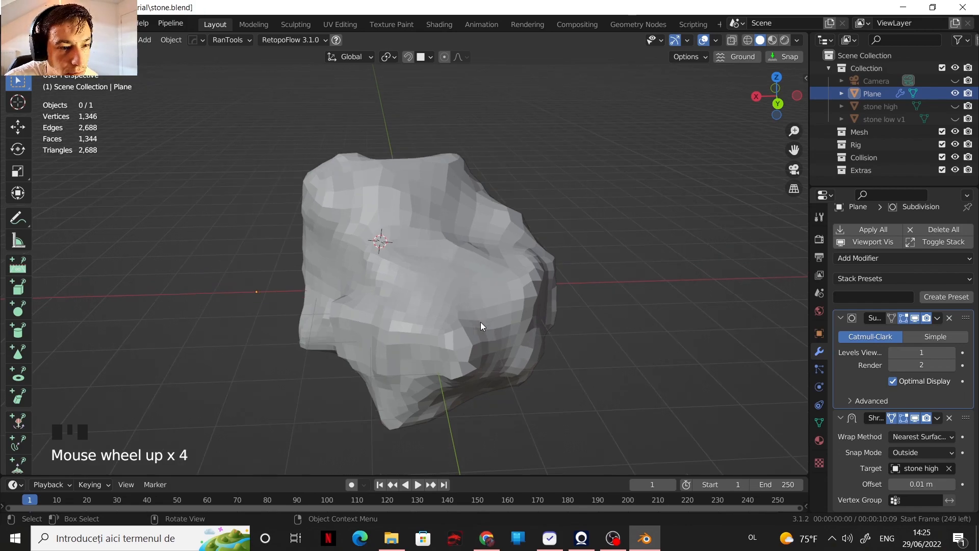
scroll(453, 315, "down", 8)
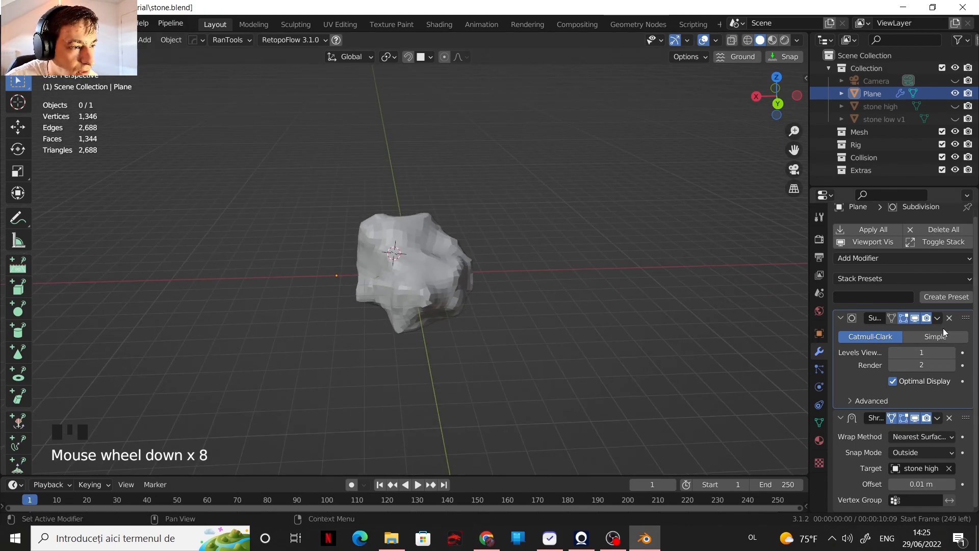
Step: Turn off the Subdivision modifier's viewport display and judge the unsubdivided stone's silhouette from far away
left_click(916, 319)
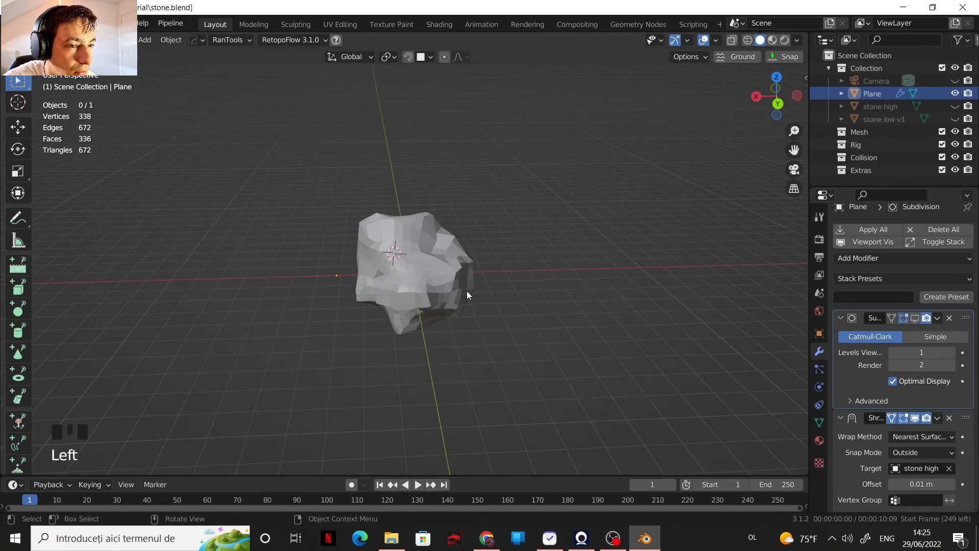
scroll(388, 281, "down", 8)
middle_click_drag(388, 280, 445, 259)
scroll(439, 242, "down", 2)
scroll(401, 269, "up", 3)
scroll(389, 268, "down", 1)
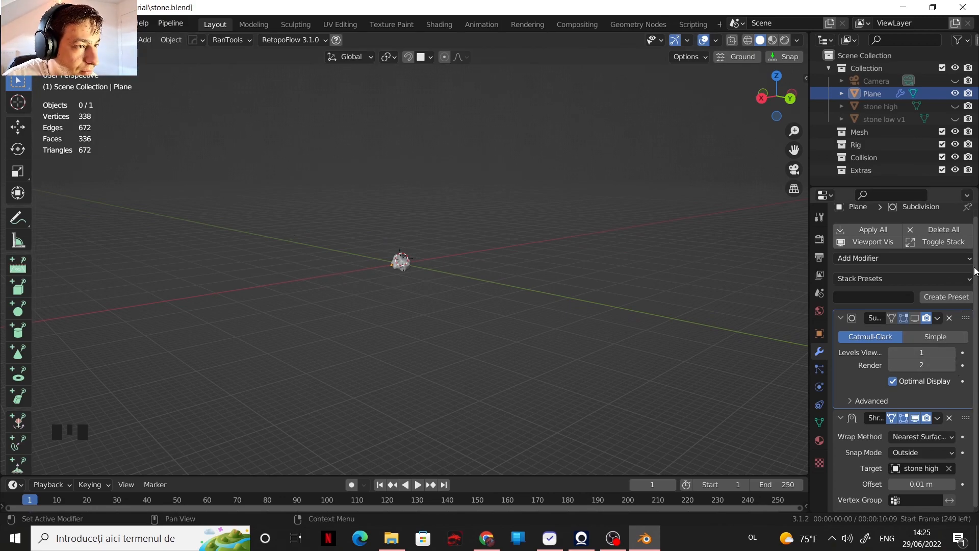
Step: Restore the Subdivision modifier's viewport display, set its viewport levels to 3 and inspect the stone up close
left_click(915, 318)
left_click(951, 352)
left_click(952, 352)
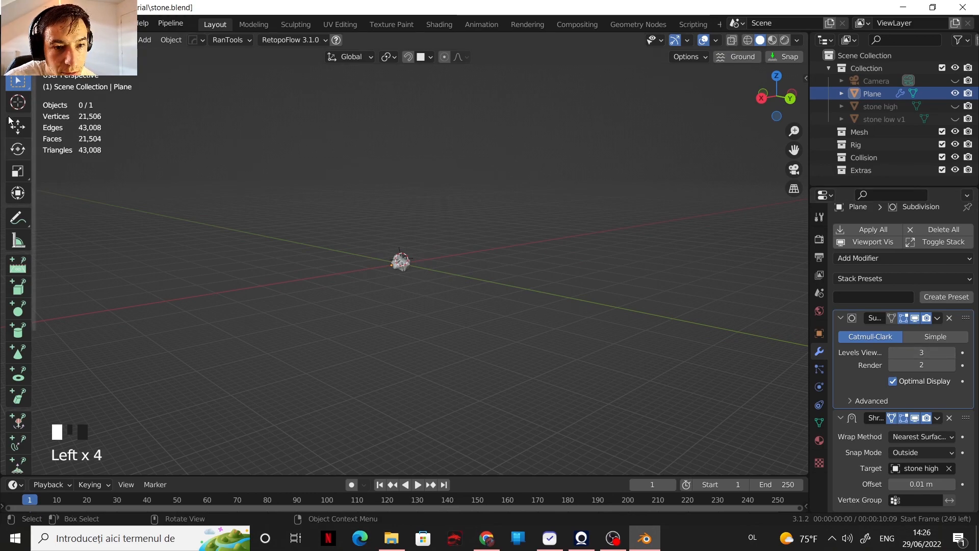
scroll(406, 249, "up", 13)
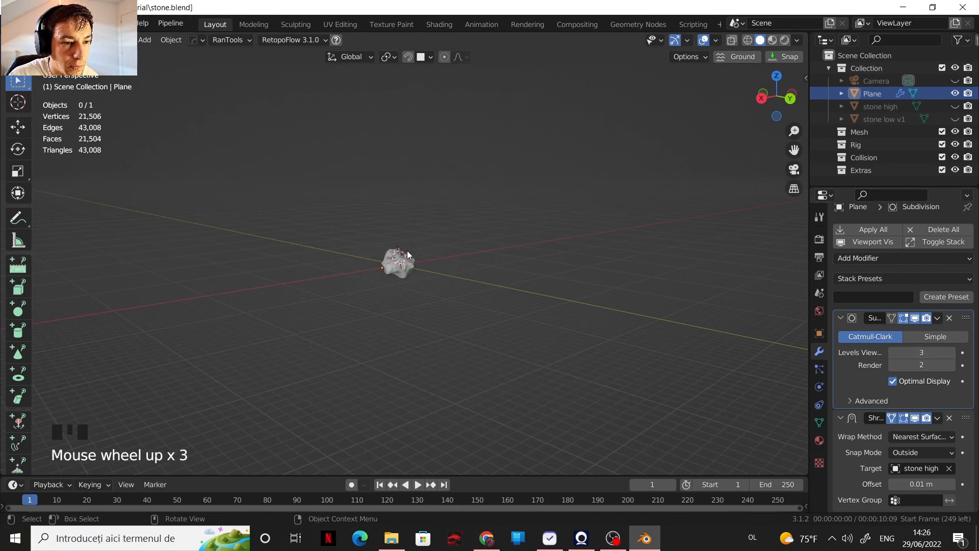
middle_click_drag(416, 263, 378, 299, "shift")
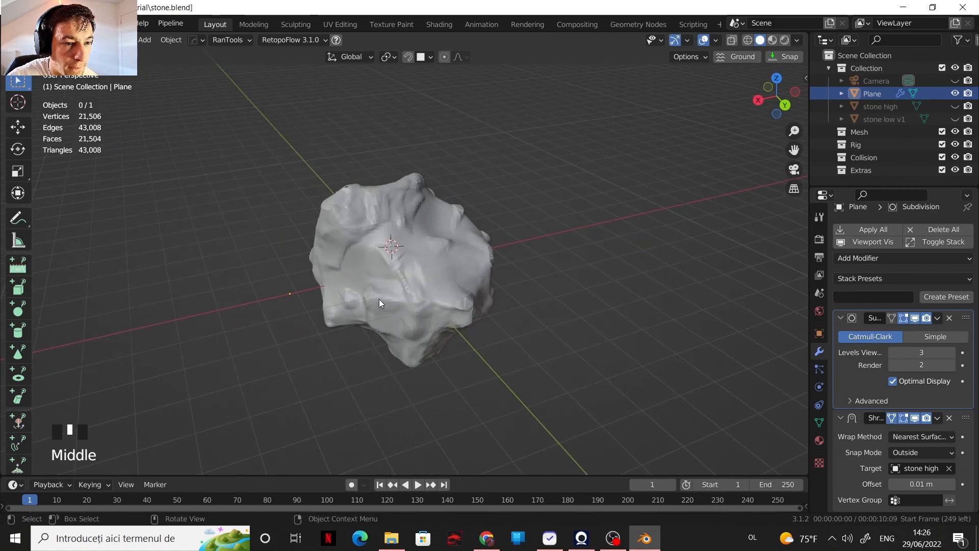
scroll(387, 289, "up", 4)
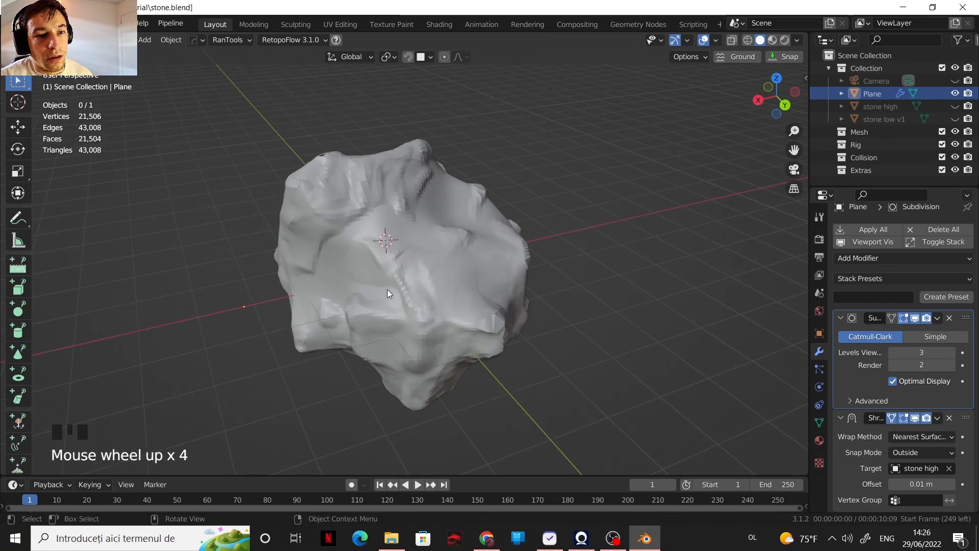
Step: Turn off the Subdivision modifier's viewport display and enable the wireframe overlay on the stone
left_click(915, 317)
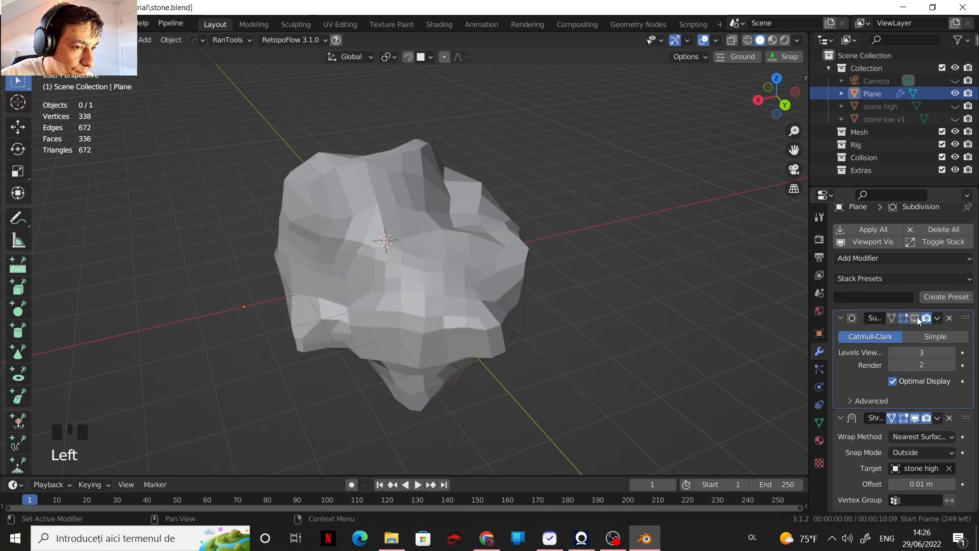
left_click(718, 41)
left_click(638, 253)
Step: Examine the edge flow and face layout of the low-poly stone from several sides
middle_click_drag(387, 298, 555, 306, "shift")
scroll(498, 273, "down", 2)
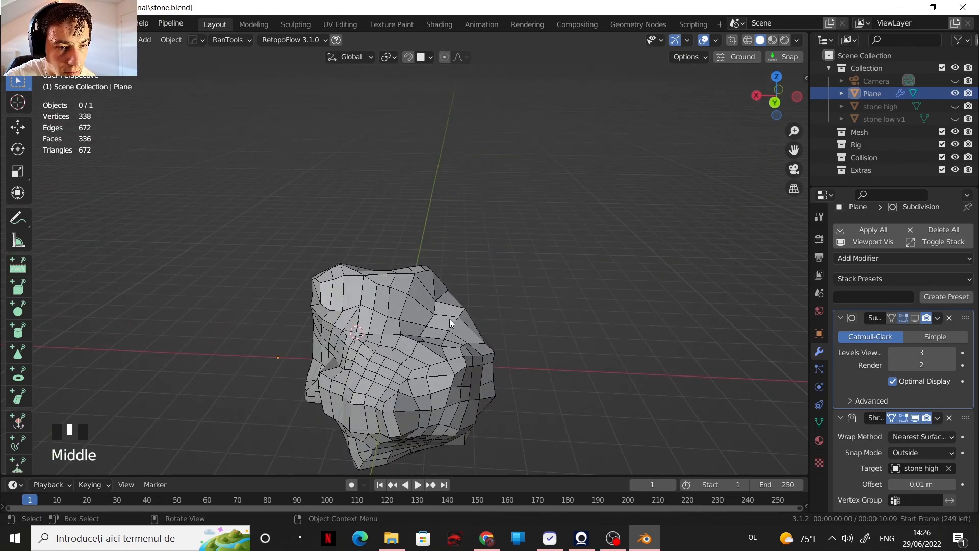
scroll(450, 319, "down", 2)
middle_click_drag(406, 315, 482, 311)
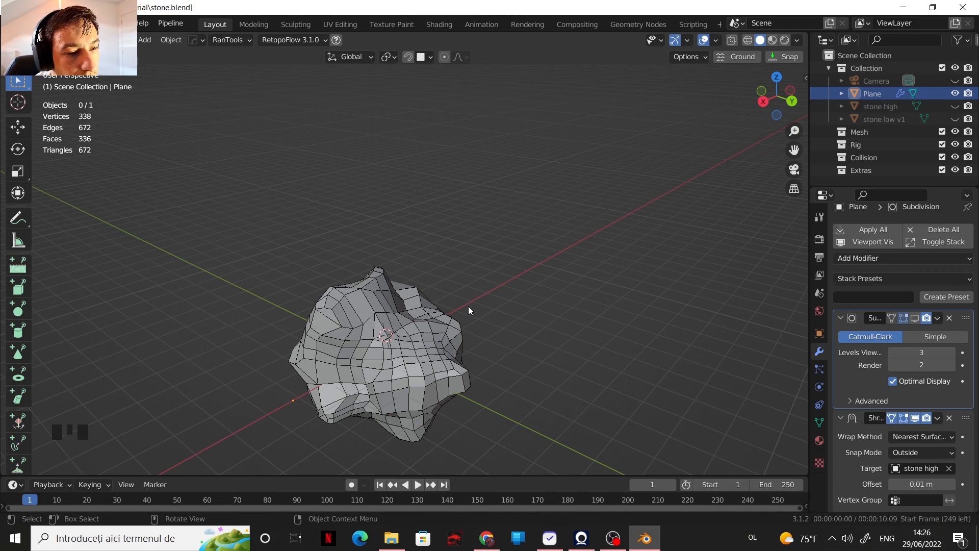
scroll(435, 311, "down", 1)
scroll(451, 322, "up", 2)
middle_click_drag(452, 323, 560, 276, "shift")
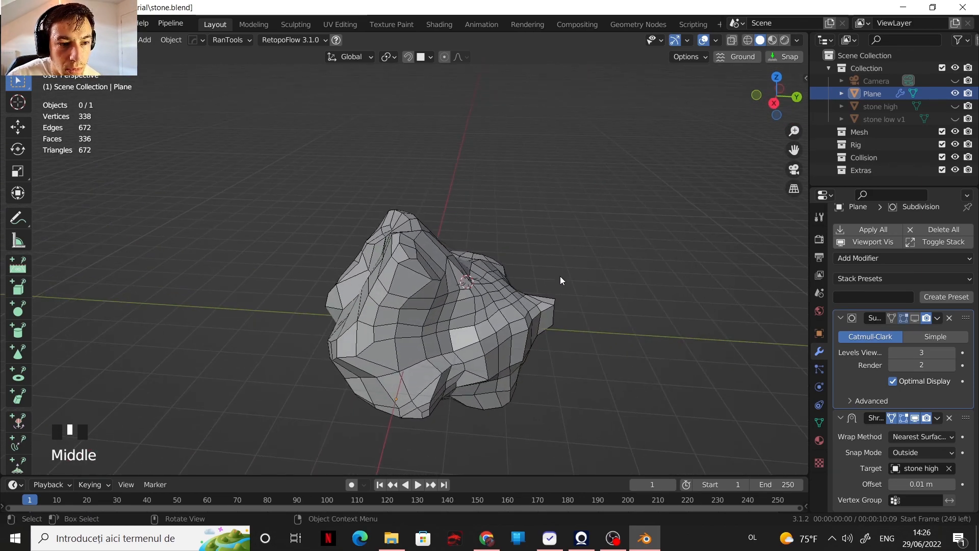